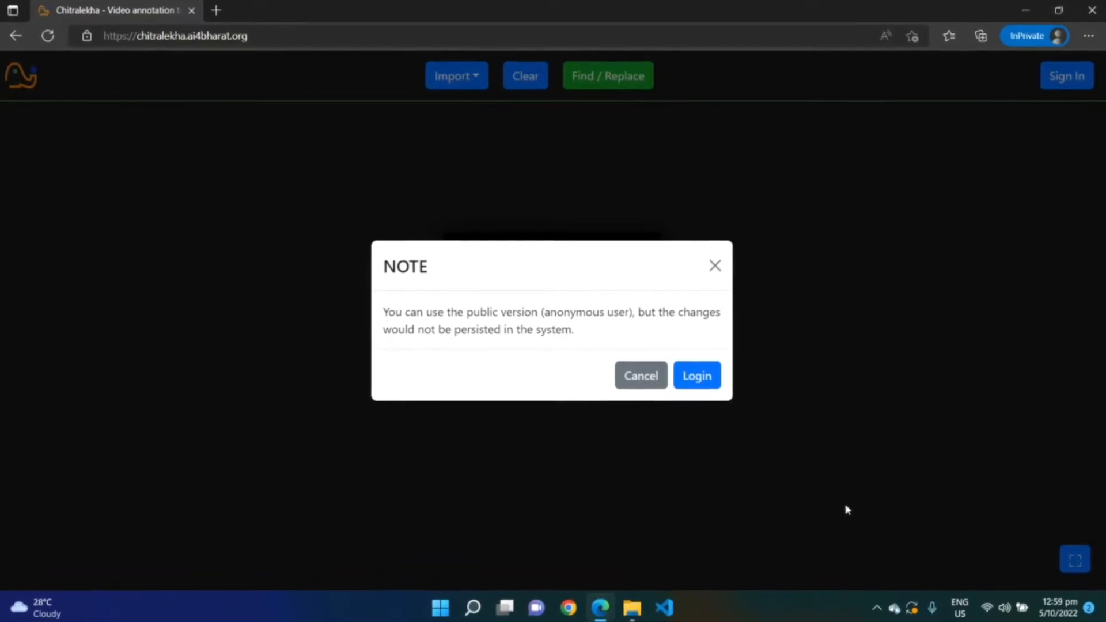
# Log in to the site with the account's username and password
pyautogui.click(688, 376)
pyautogui.click(535, 283)
pyautogui.write('aparna')
pyautogui.press('Tab')
pyautogui.write('••••••••••••••••')
pyautogui.click(717, 440)
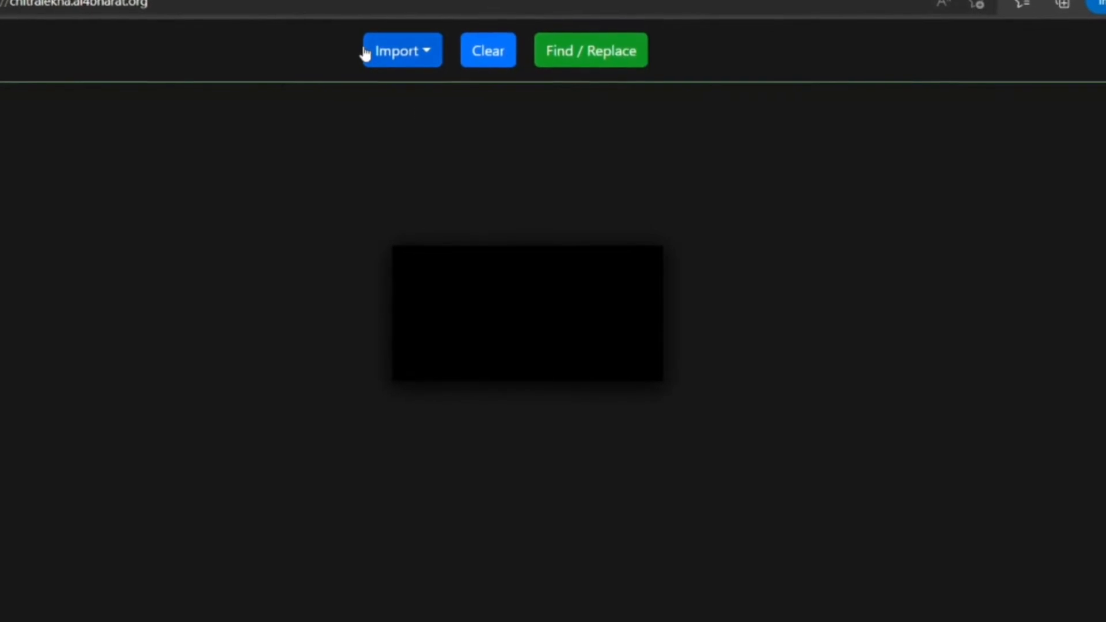
# Import a YouTube video by pasting its link into the upload dialog and fetching it
pyautogui.click(365, 54)
pyautogui.click(413, 91)
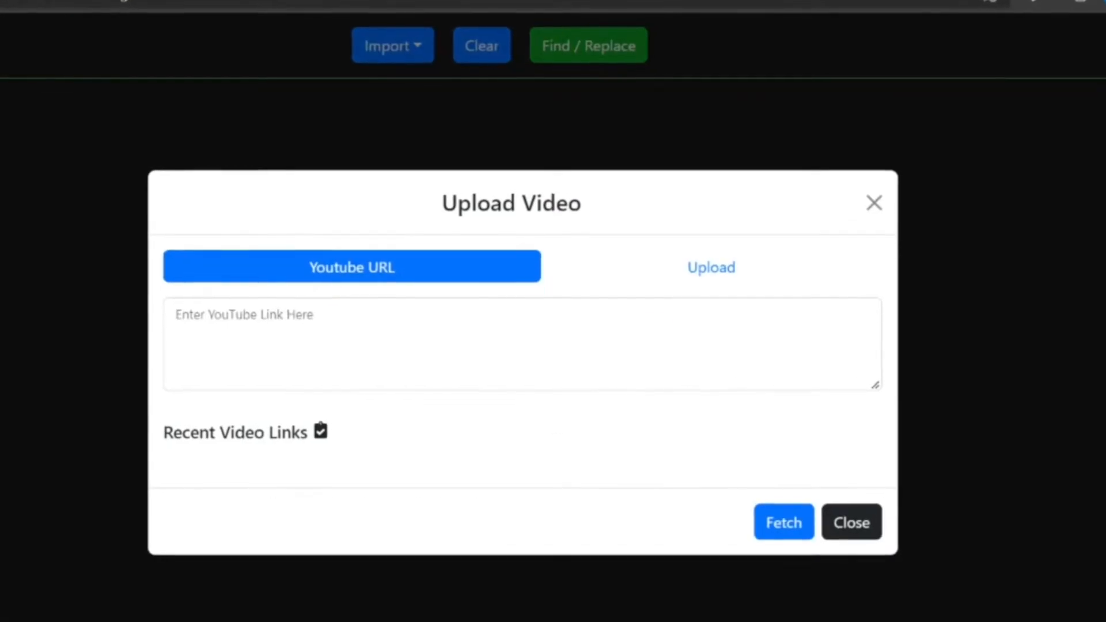
pyautogui.click(490, 311)
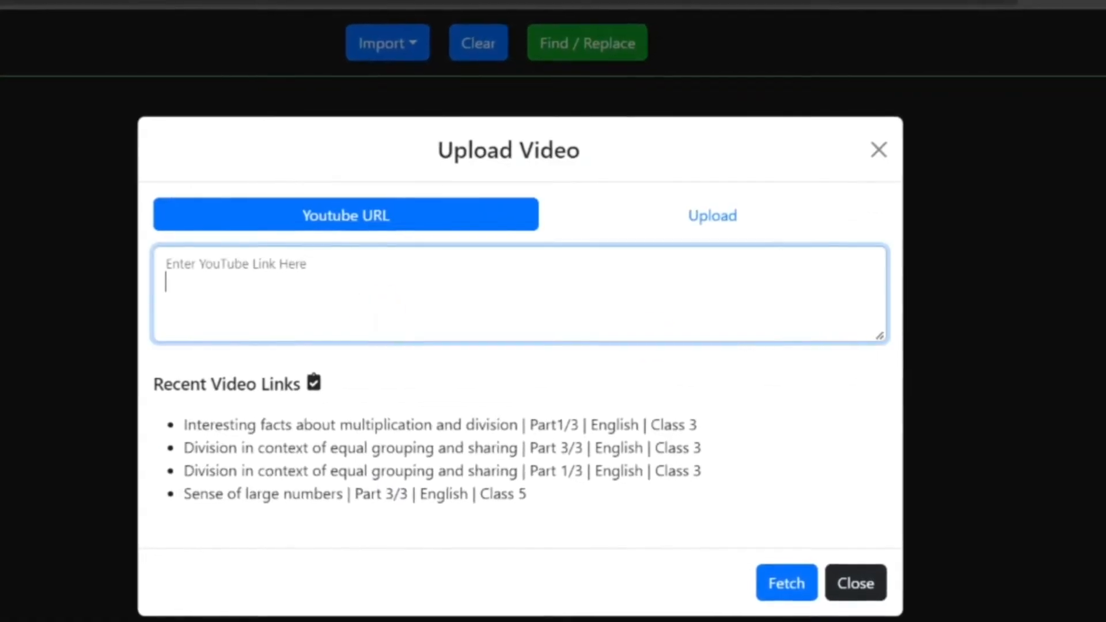
pyautogui.write('https://www.youtube.com/watch?v=XPfRp-dTwAU')
pyautogui.click(760, 490)
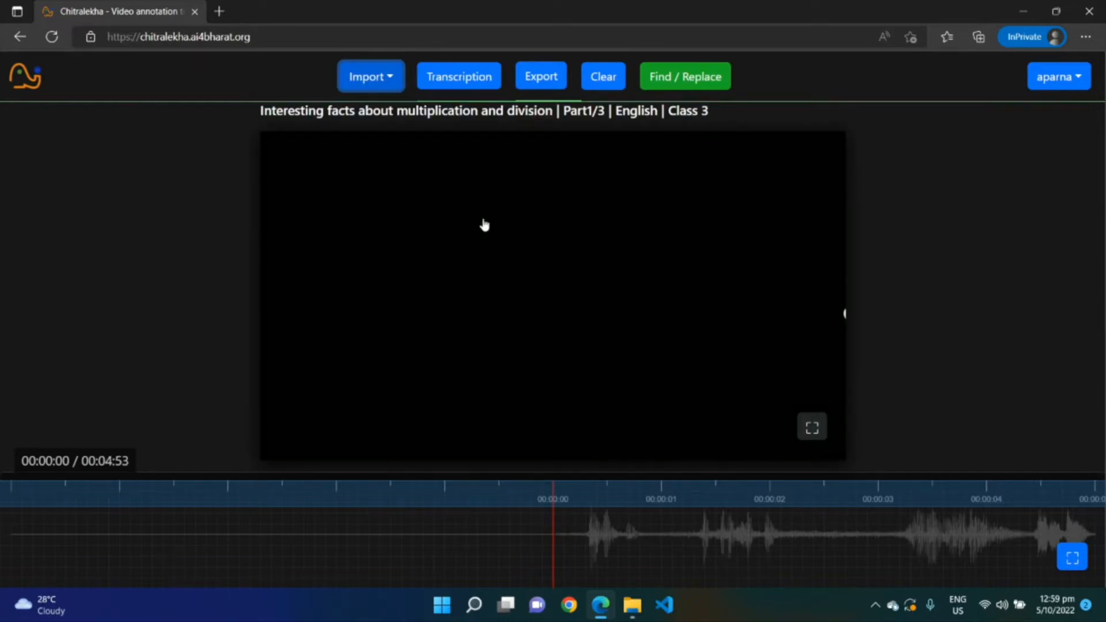
# Preview the imported video by playing it and seeking through its timeline, returning to the start
pyautogui.click(436, 211)
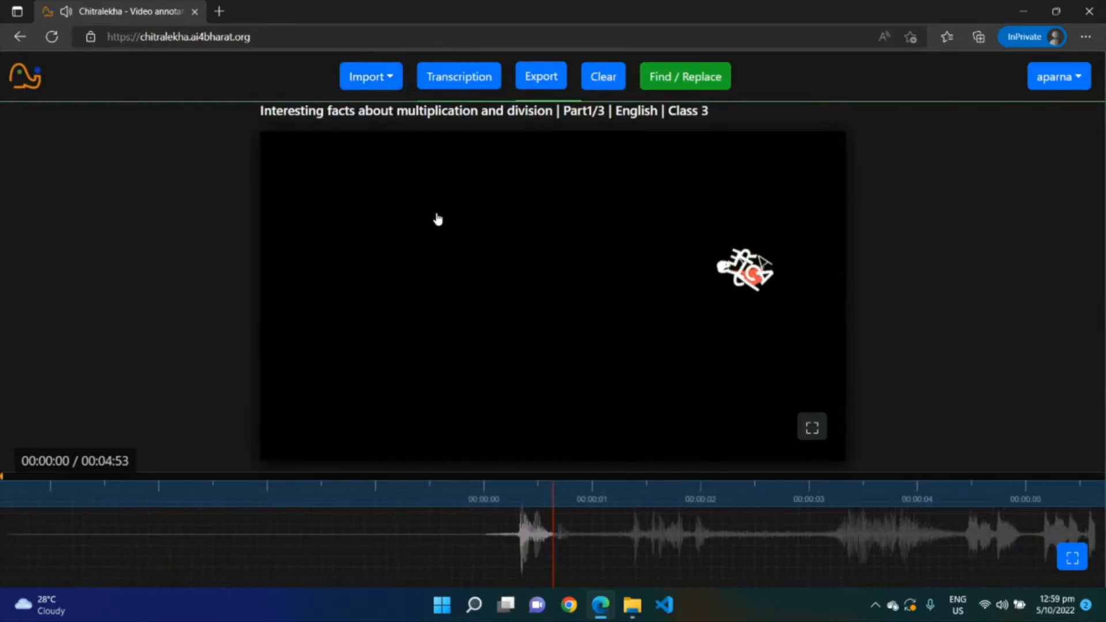
pyautogui.click(747, 311)
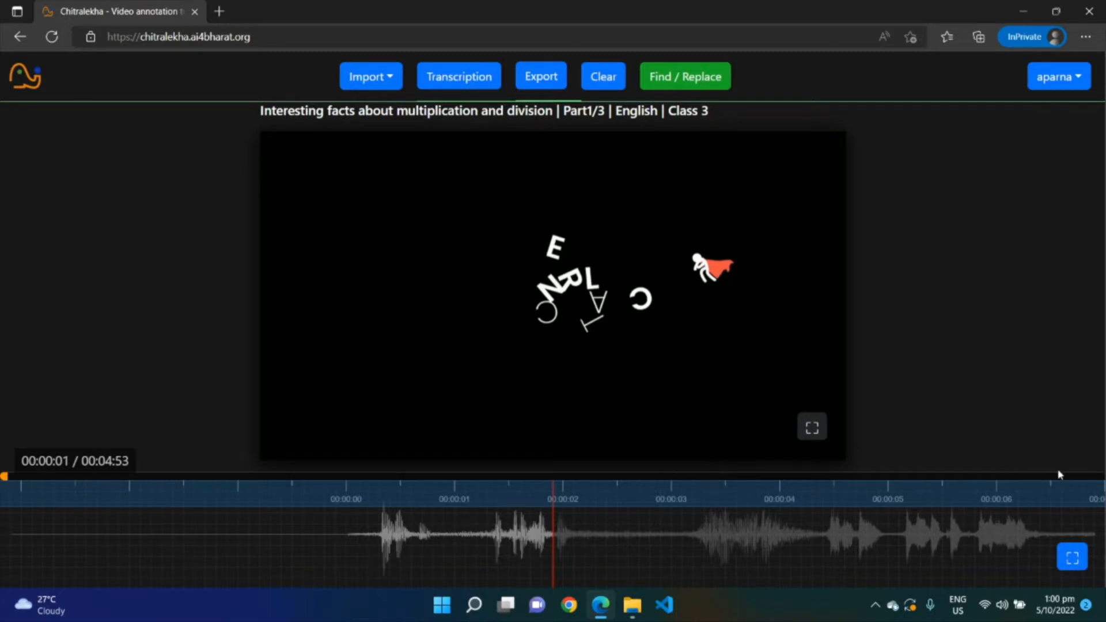
pyautogui.click(1088, 478)
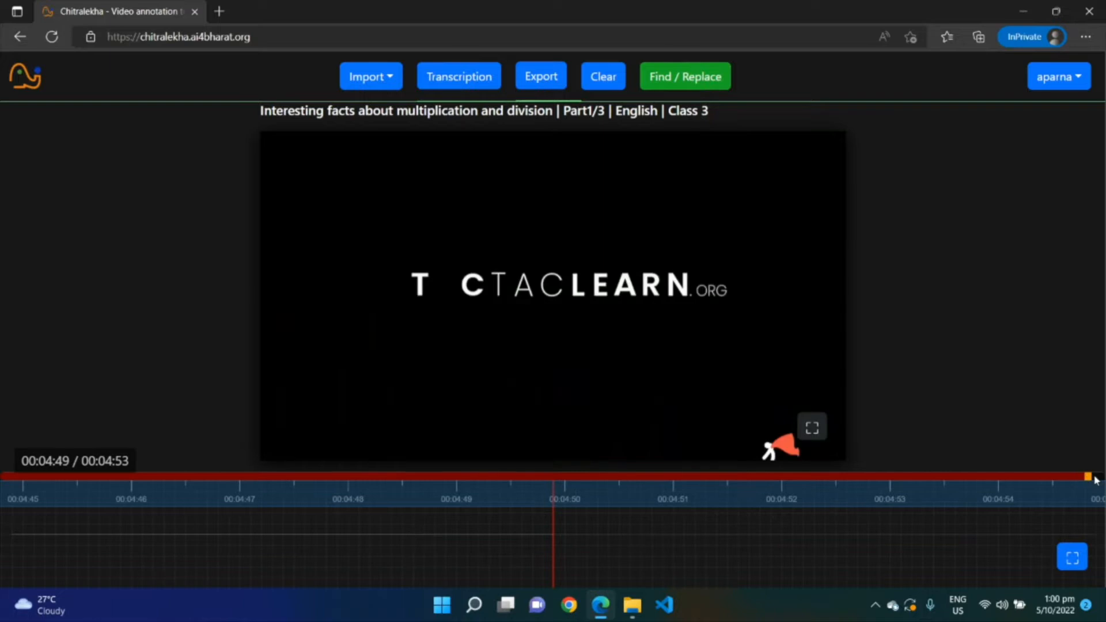
pyautogui.click(450, 477)
pyautogui.click(384, 476)
pyautogui.moveTo(380, 475)
pyautogui.mouseDown()
pyautogui.moveTo(425, 476)
pyautogui.moveTo(395, 476)
pyautogui.mouseUp()
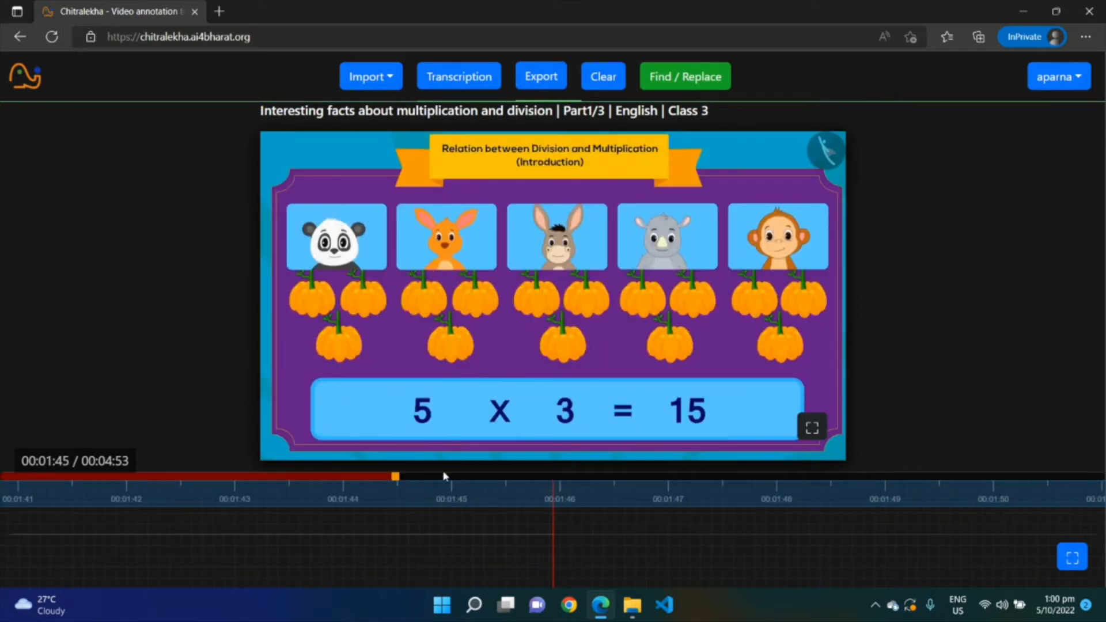
pyautogui.click(489, 475)
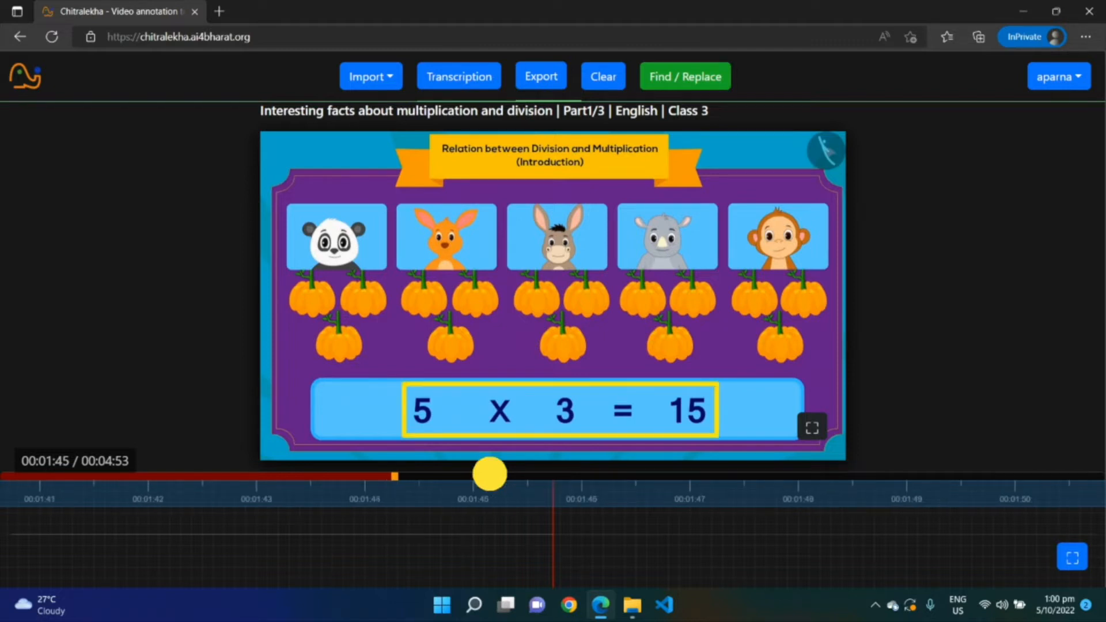
pyautogui.moveTo(641, 502); pyautogui.dragTo(732, 497)
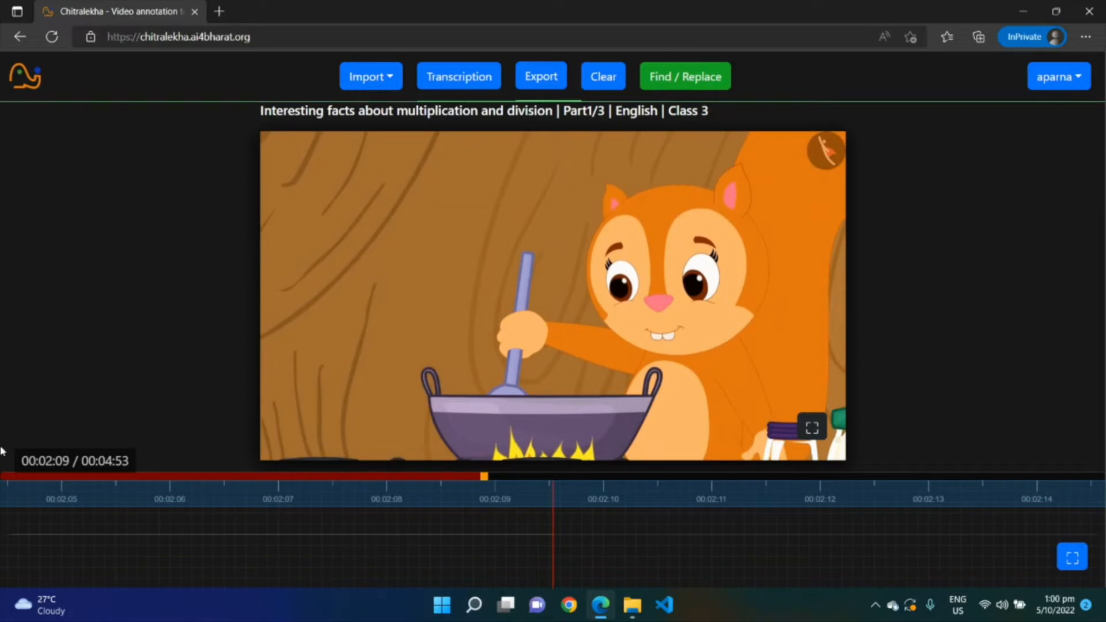
pyautogui.click(1, 475)
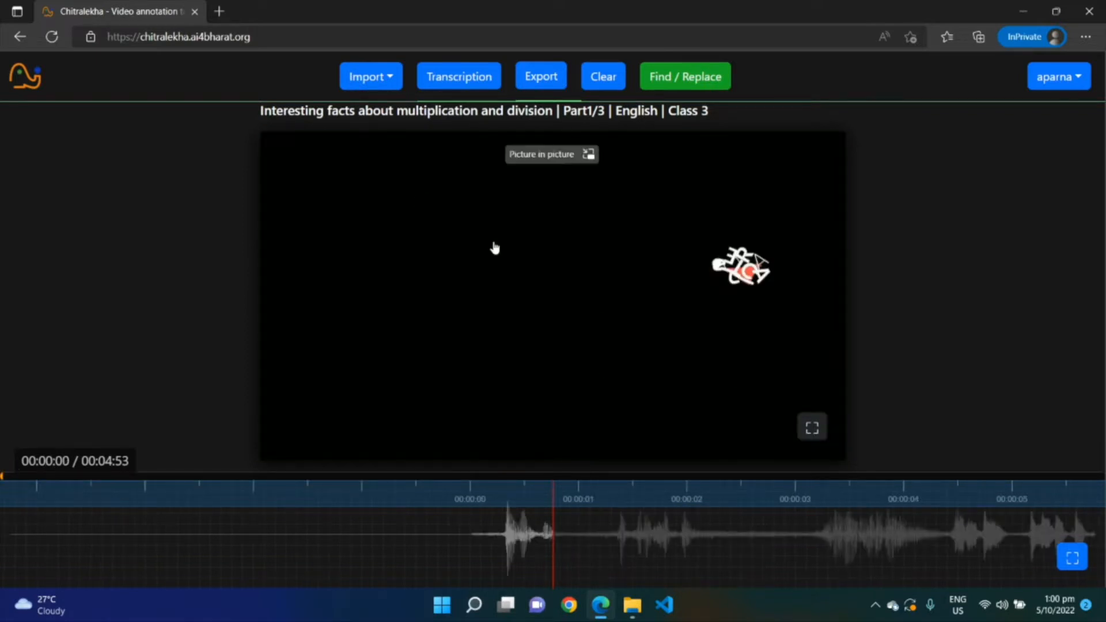
# Transcribe the video with AI4Bharat as the transcript source and English as the language
pyautogui.click(495, 80)
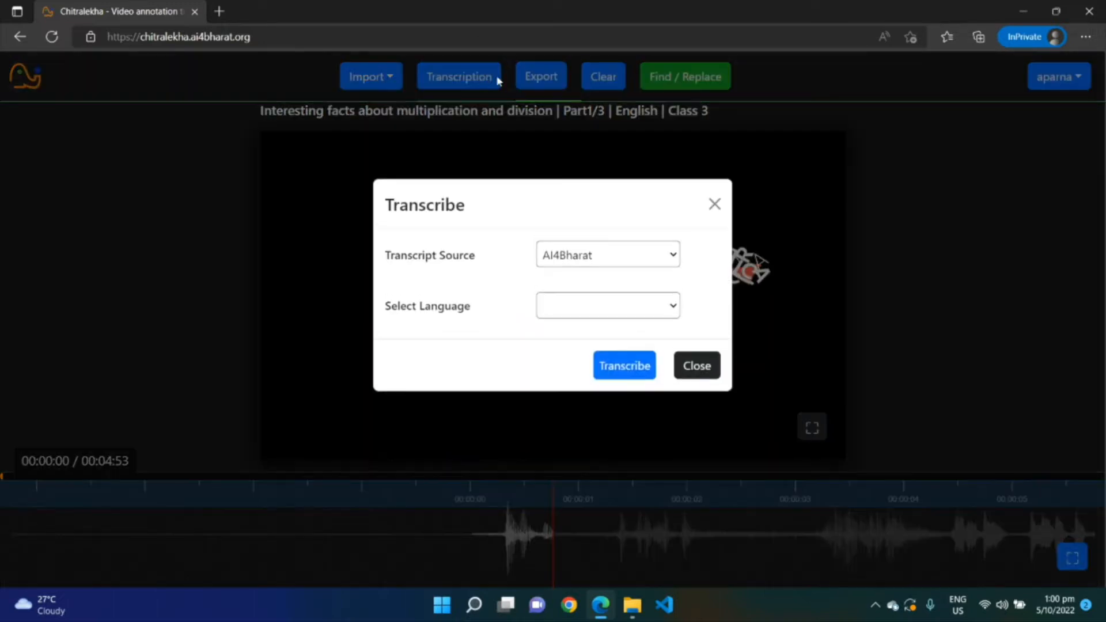
pyautogui.click(673, 252)
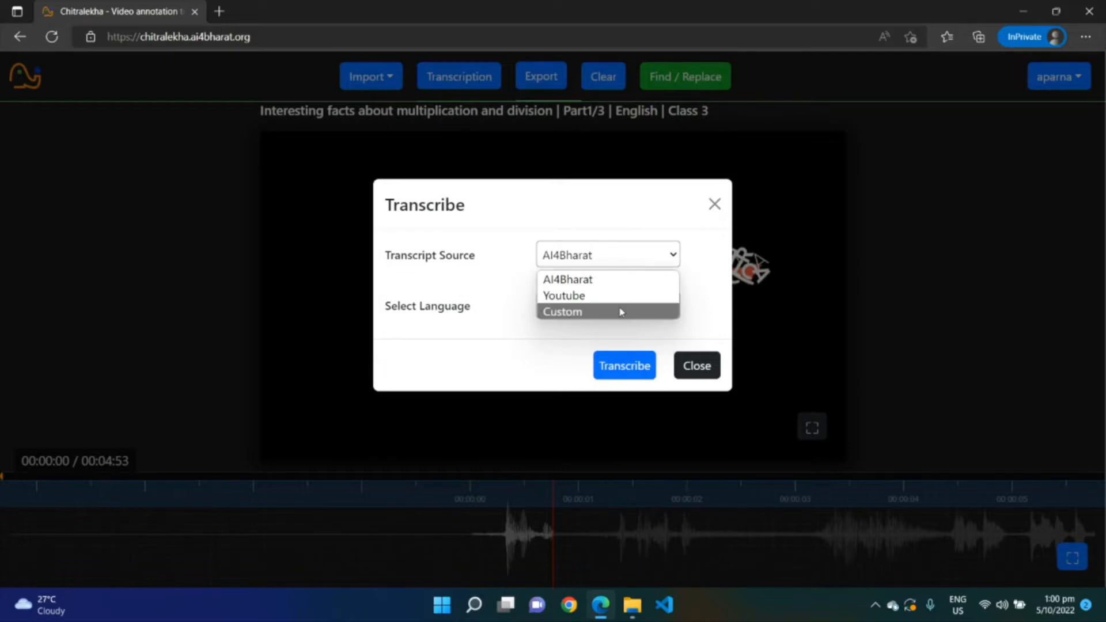
pyautogui.click(599, 280)
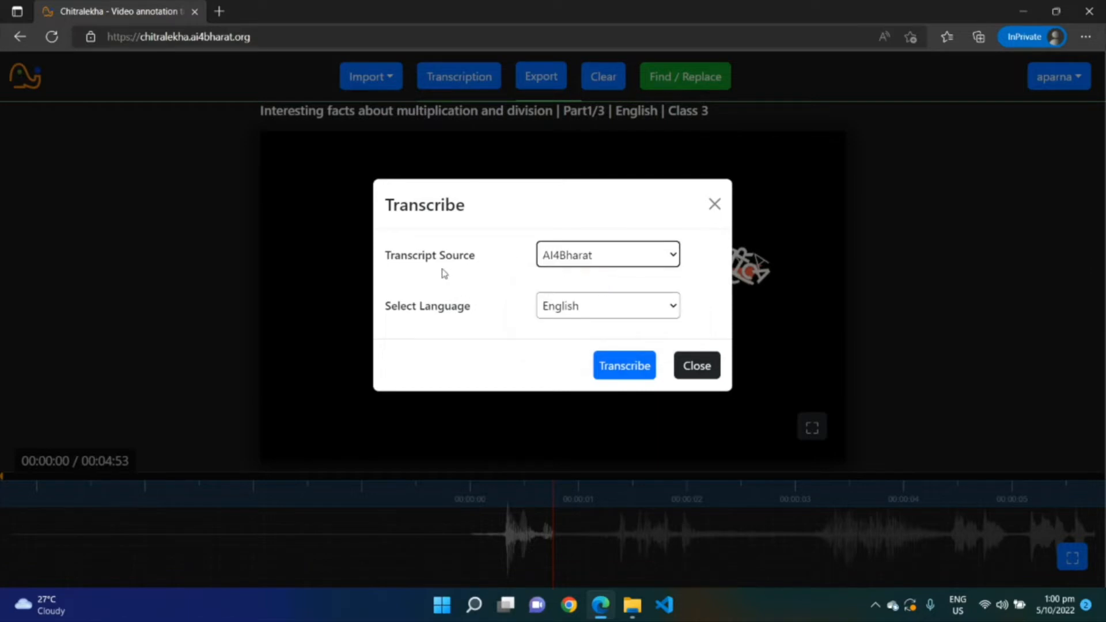
pyautogui.click(558, 306)
pyautogui.click(567, 331)
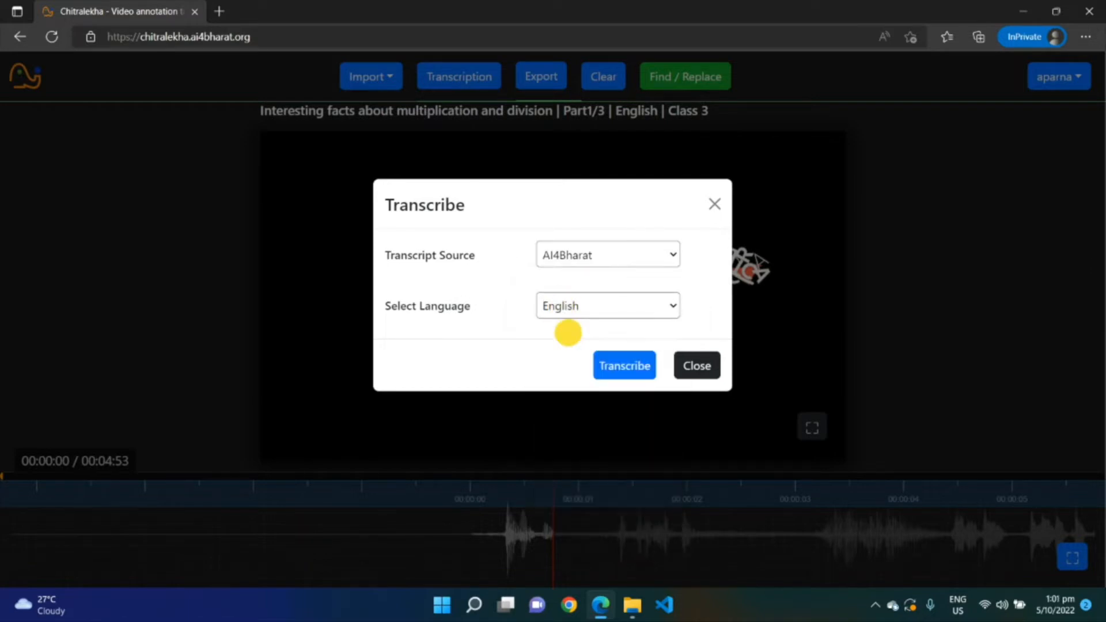
pyautogui.click(630, 376)
pyautogui.click(629, 376)
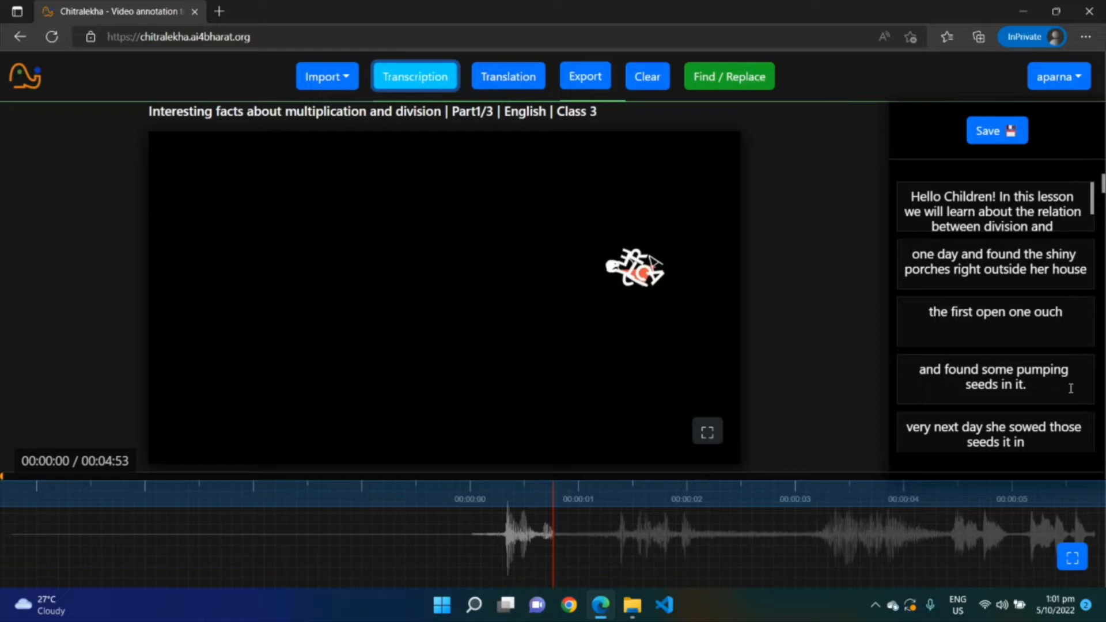
# Scroll through the generated transcript segments and select one to jump to its spot in the video
pyautogui.scroll(-10, 1086, 301)
pyautogui.scroll(-20, 1096, 306)
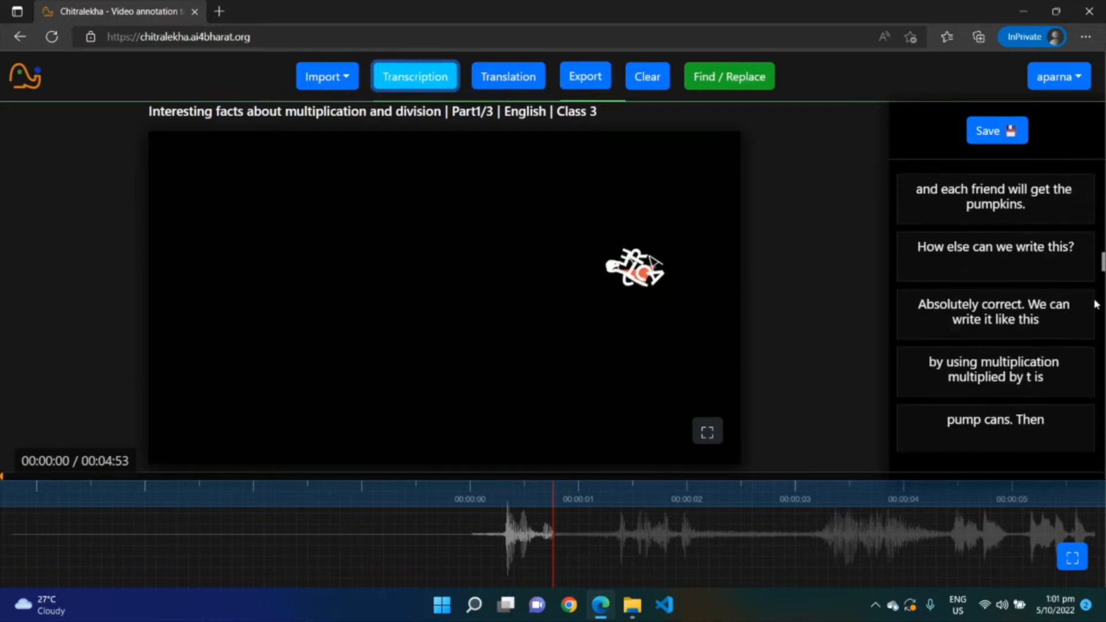
pyautogui.scroll(-10, 1093, 309)
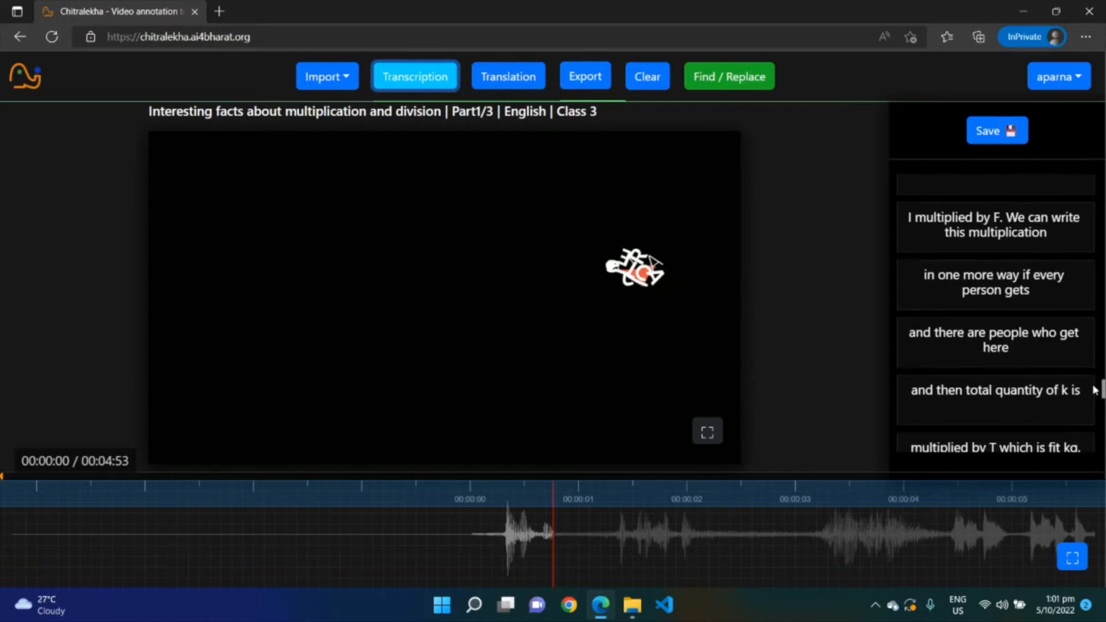
pyautogui.moveTo(1102, 394); pyautogui.dragTo(1097, 173)
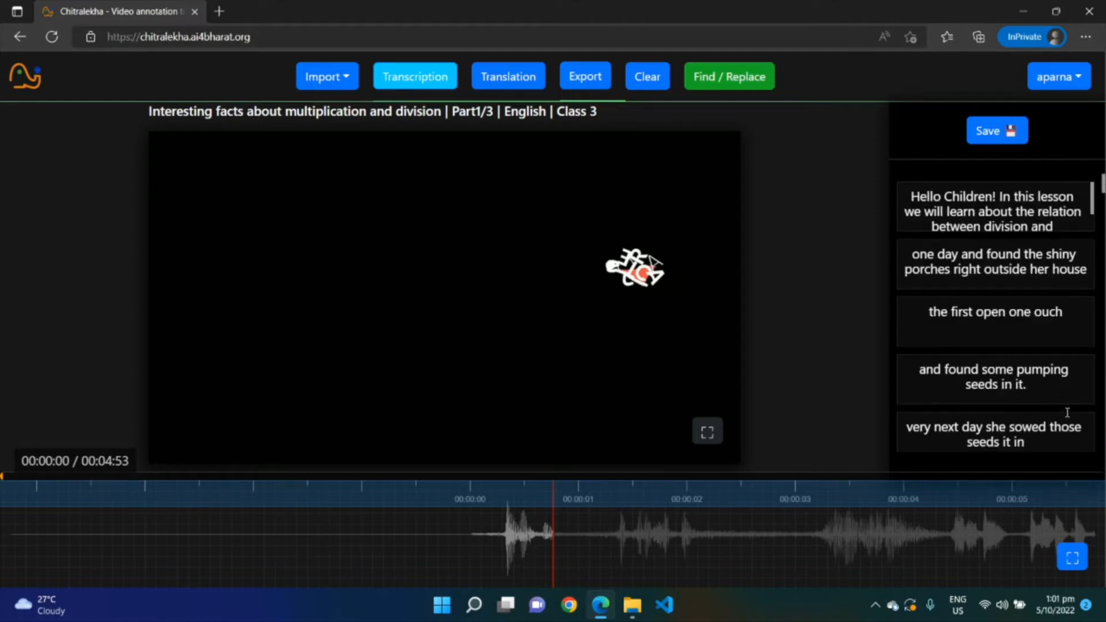
pyautogui.scroll(-3, 997, 332)
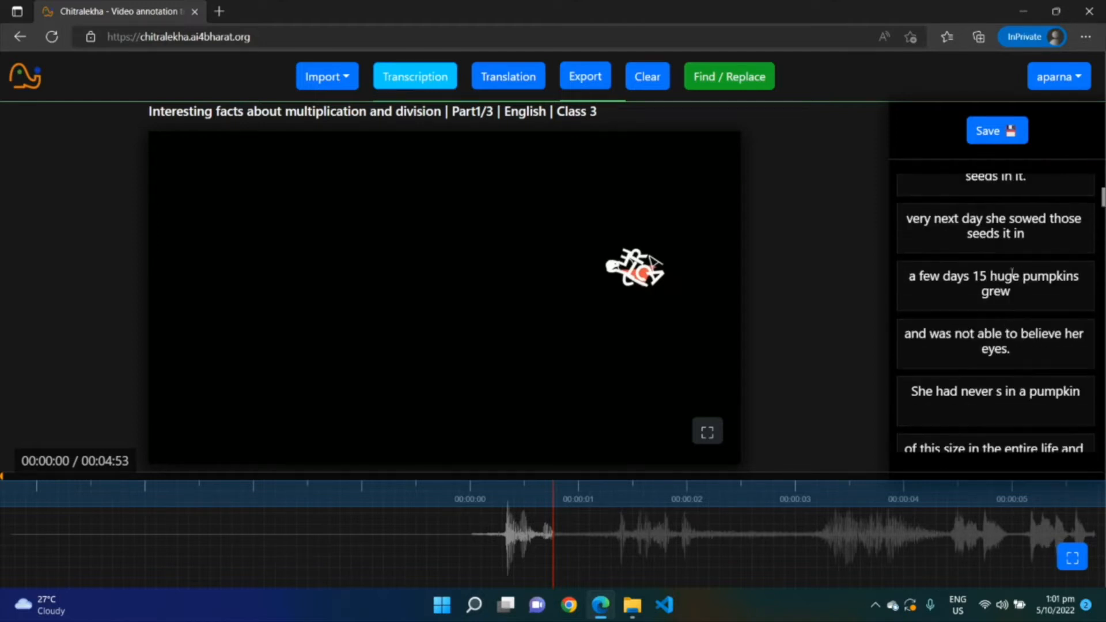
pyautogui.click(932, 340)
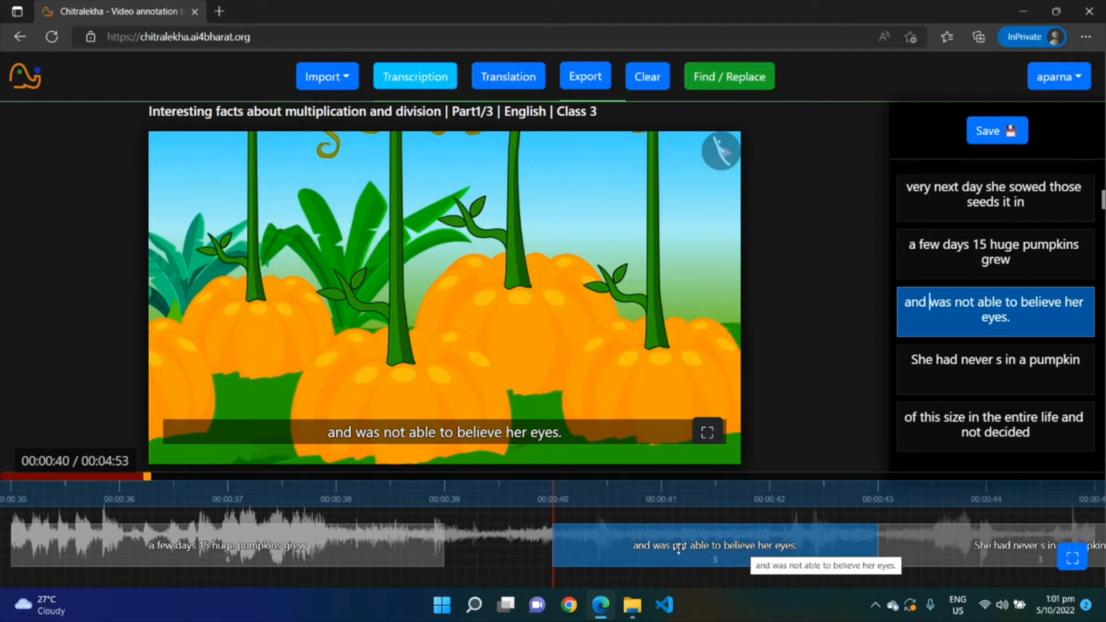
pyautogui.click(5, 477)
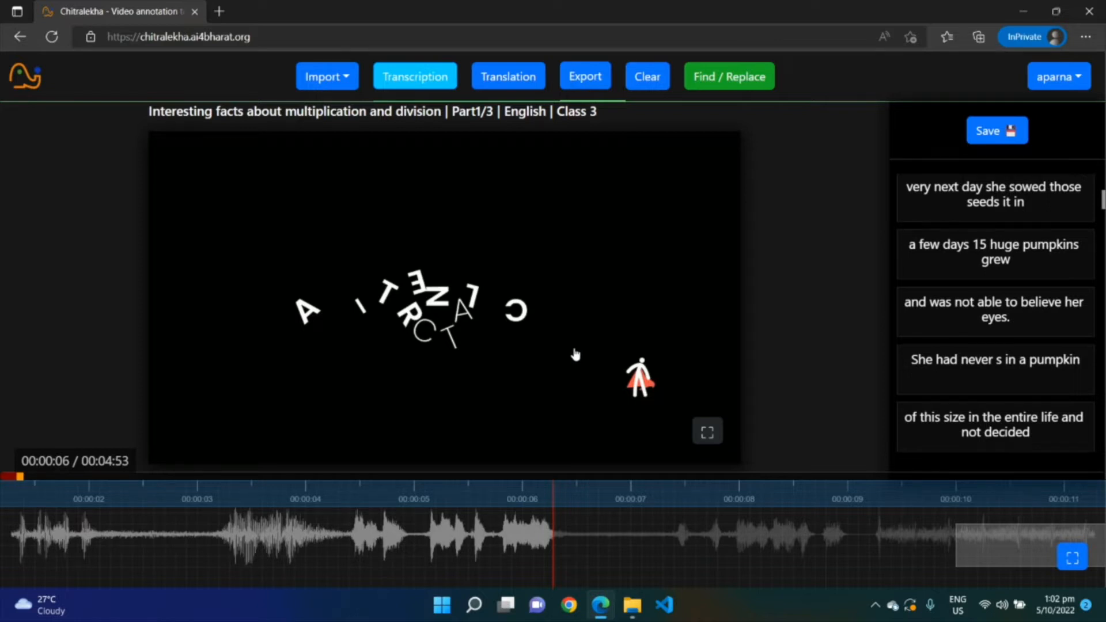
# Play the opening of the video to check the first subtitle against the audio
pyautogui.click(530, 352)
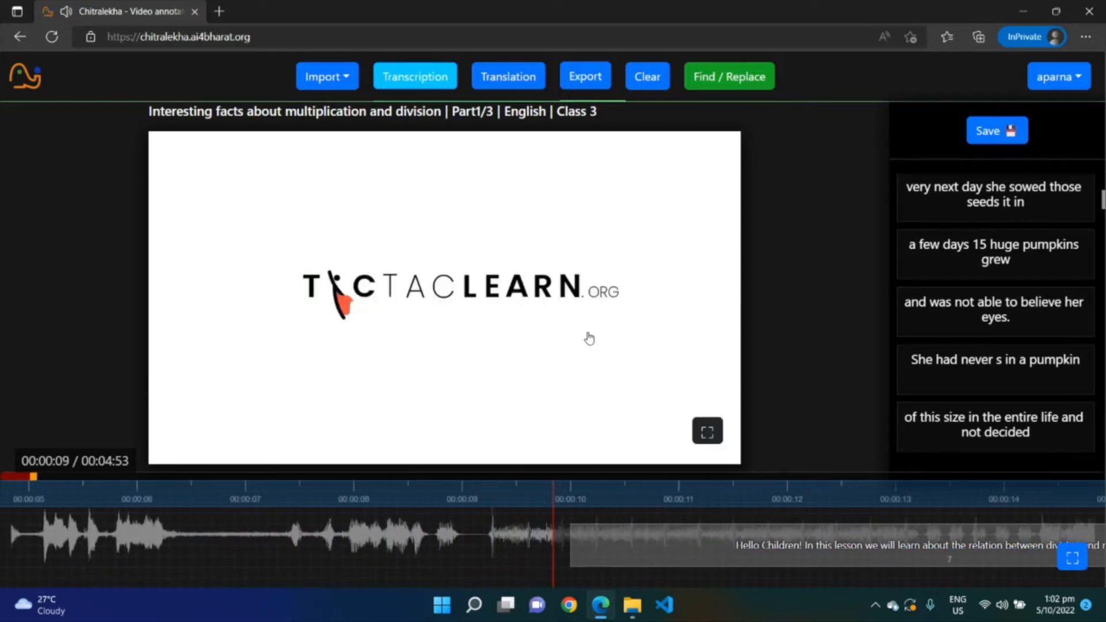
pyautogui.click(581, 329)
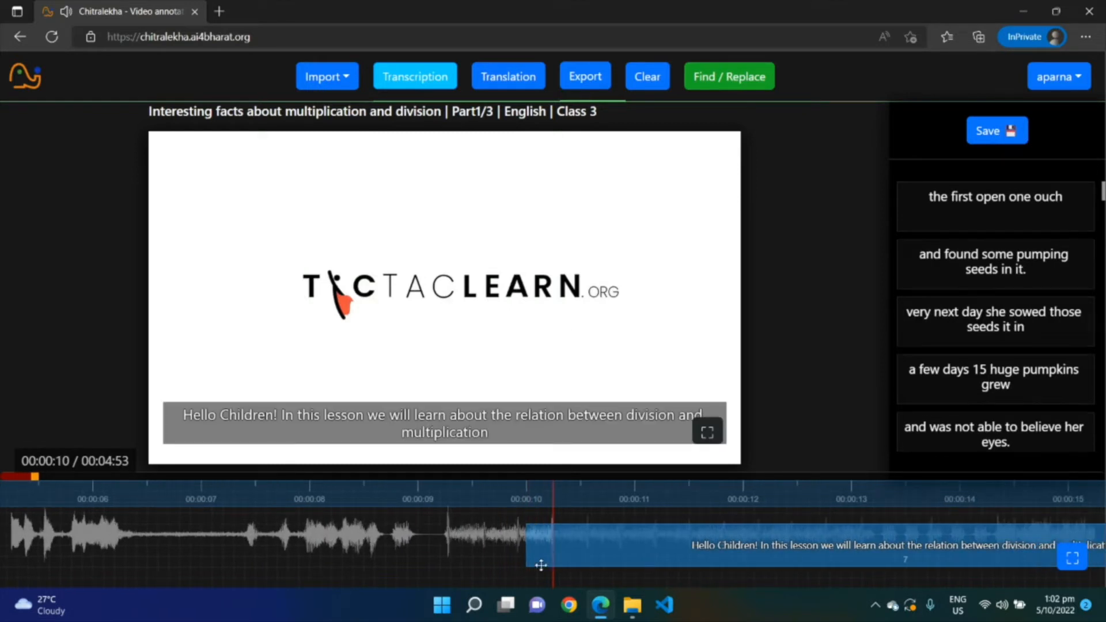
pyautogui.click(543, 247)
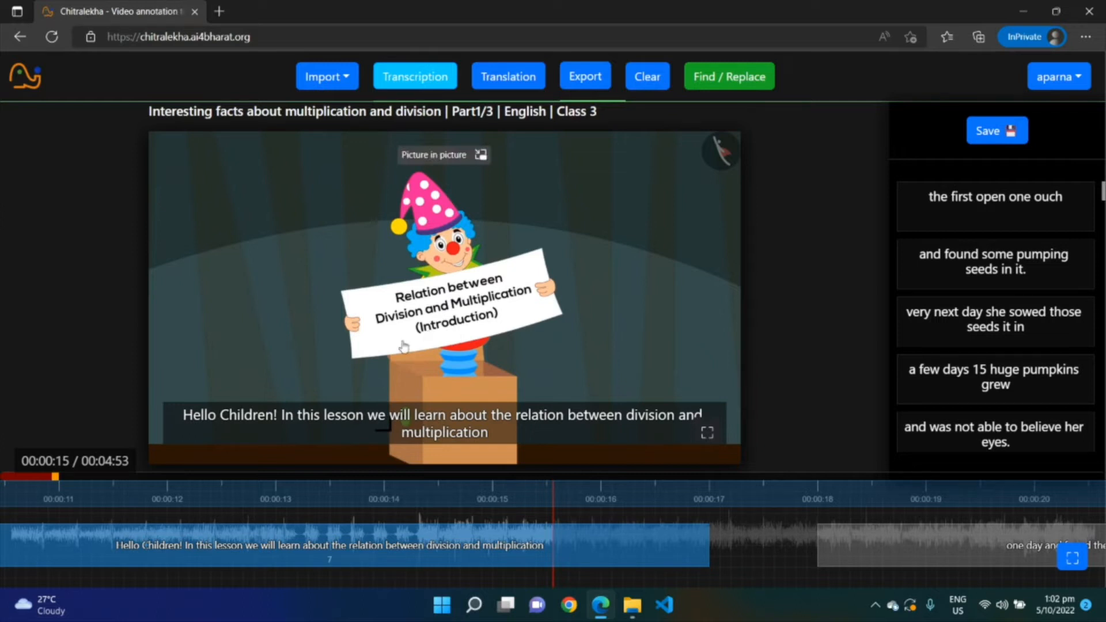
pyautogui.scroll(2, 1014, 370)
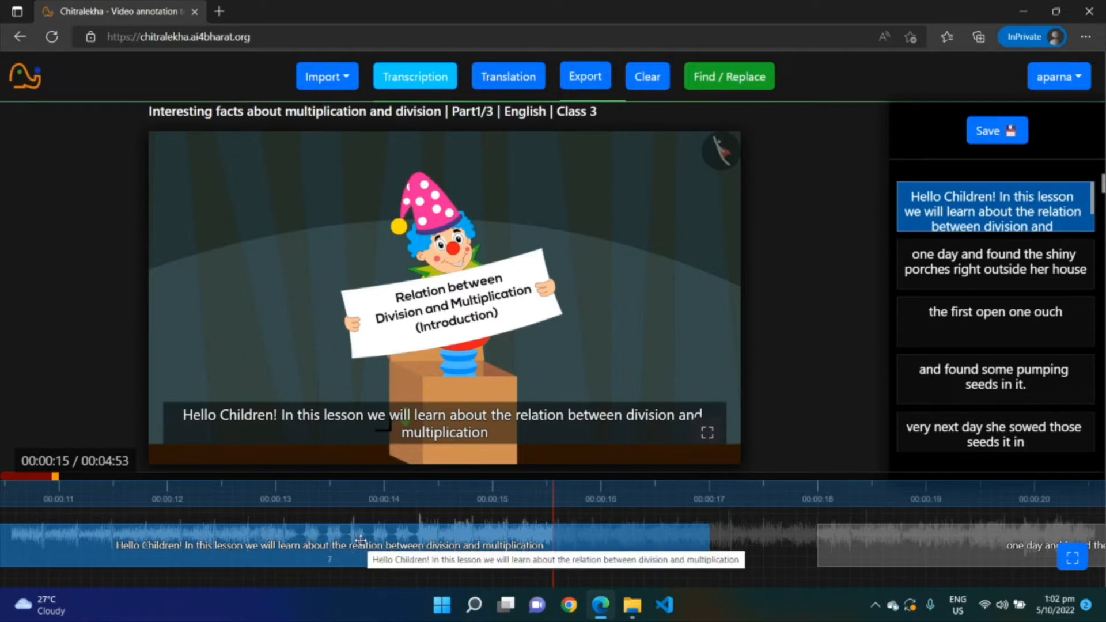
# Edit the first subtitle so its text ends with "multiplication." including a final period
pyautogui.click(1020, 199)
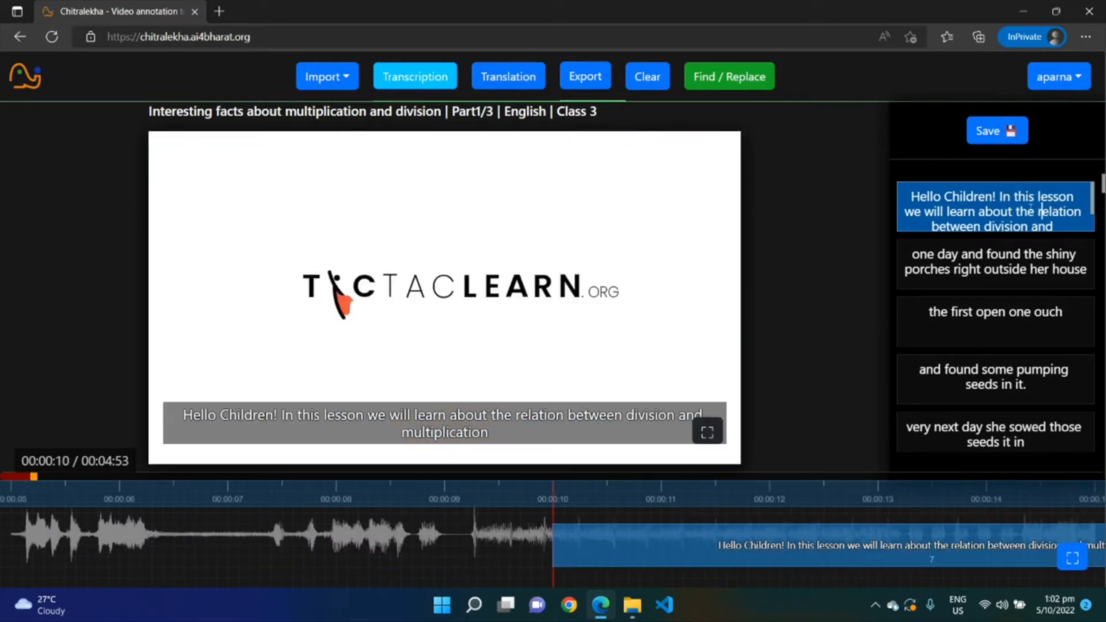
pyautogui.scroll(-1, 1031, 207)
pyautogui.click(1044, 227)
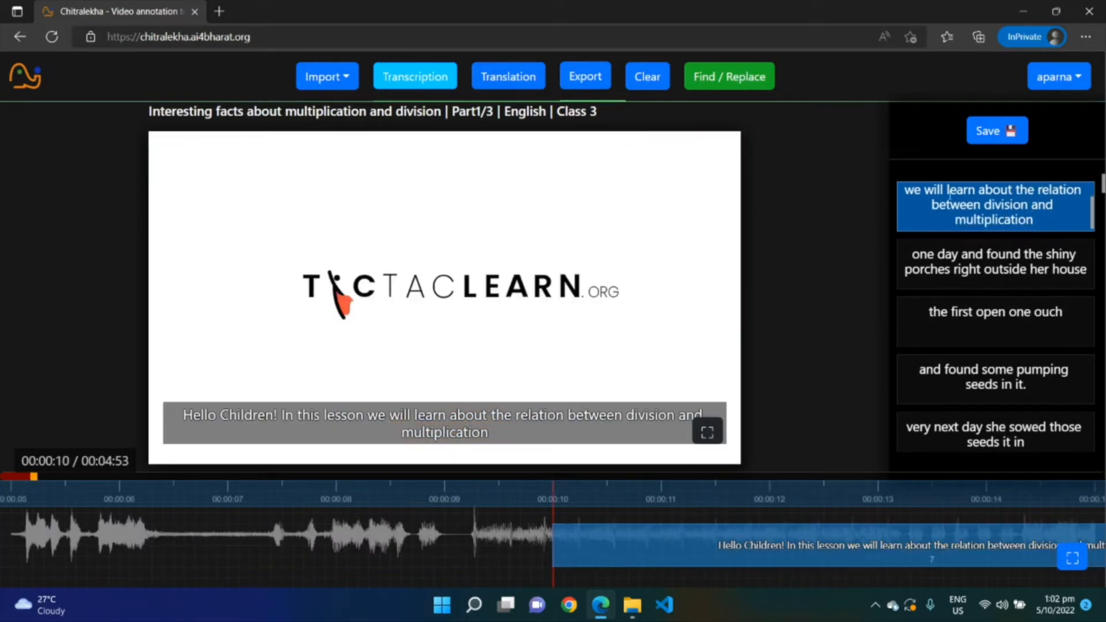
pyautogui.press('BackSpace')
pyautogui.press('BackSpace')
pyautogui.press('BackSpace')
pyautogui.press('BackSpace')
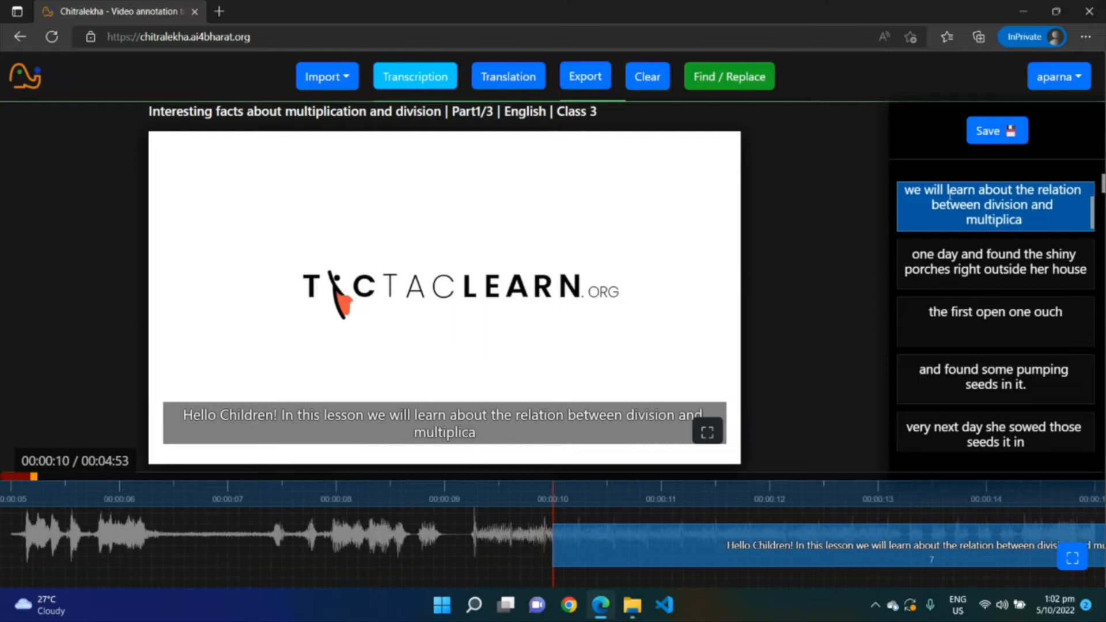
pyautogui.write('tion')
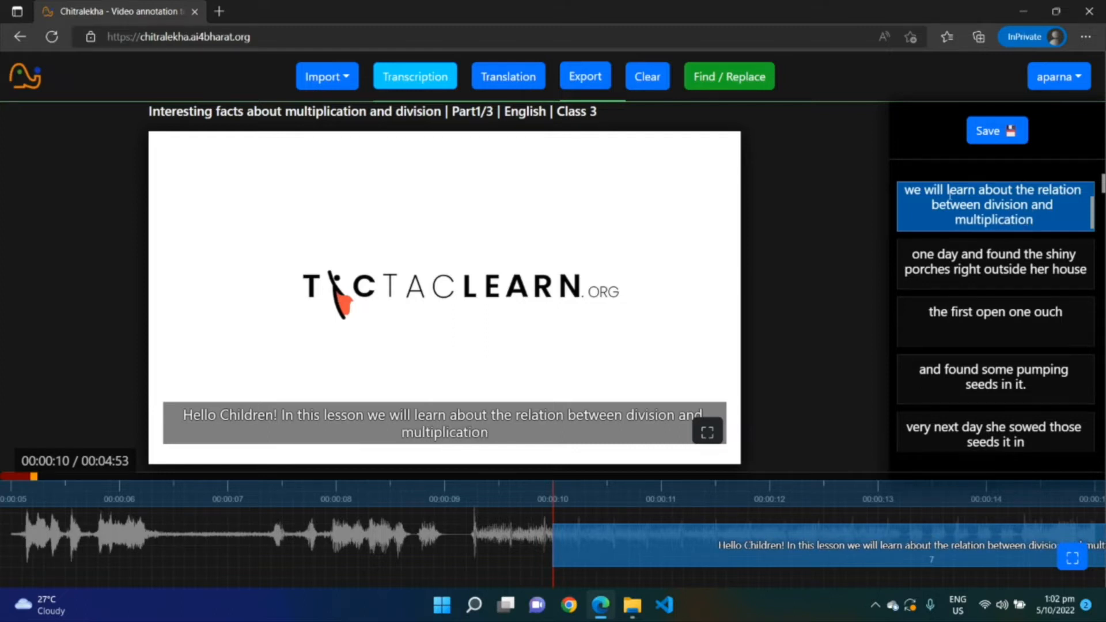
pyautogui.write('.')
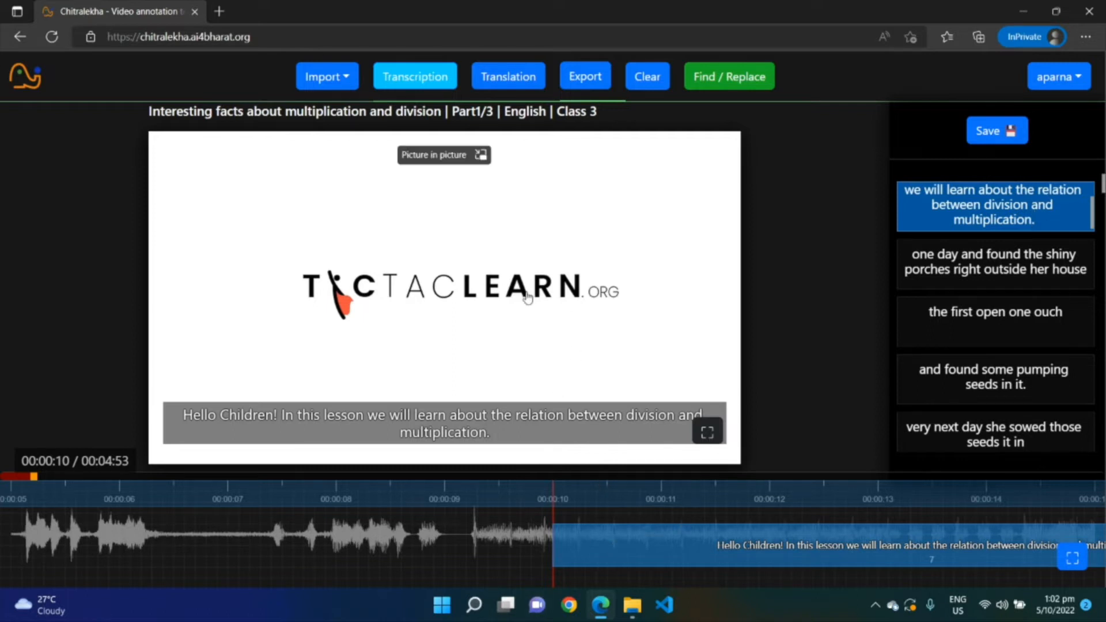
# Trim the first subtitle's segment on the waveform to last about 5.7 seconds and replay it
pyautogui.click(460, 298)
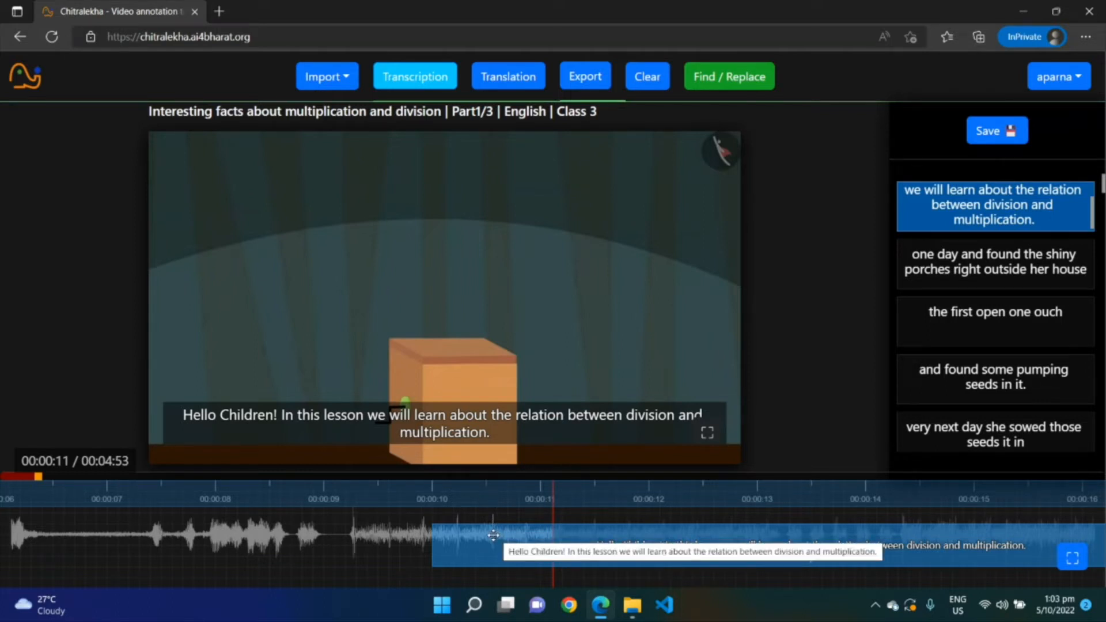
pyautogui.moveTo(432, 537); pyautogui.dragTo(494, 538)
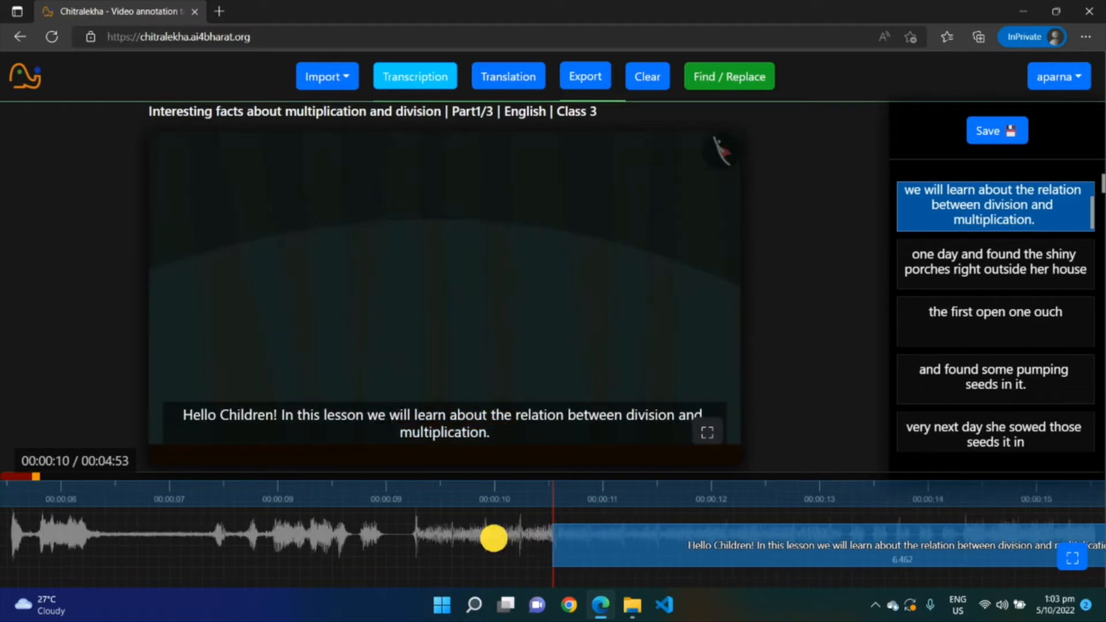
pyautogui.moveTo(490, 499); pyautogui.dragTo(228, 490)
pyautogui.moveTo(984, 544); pyautogui.dragTo(824, 547)
pyautogui.click(827, 546)
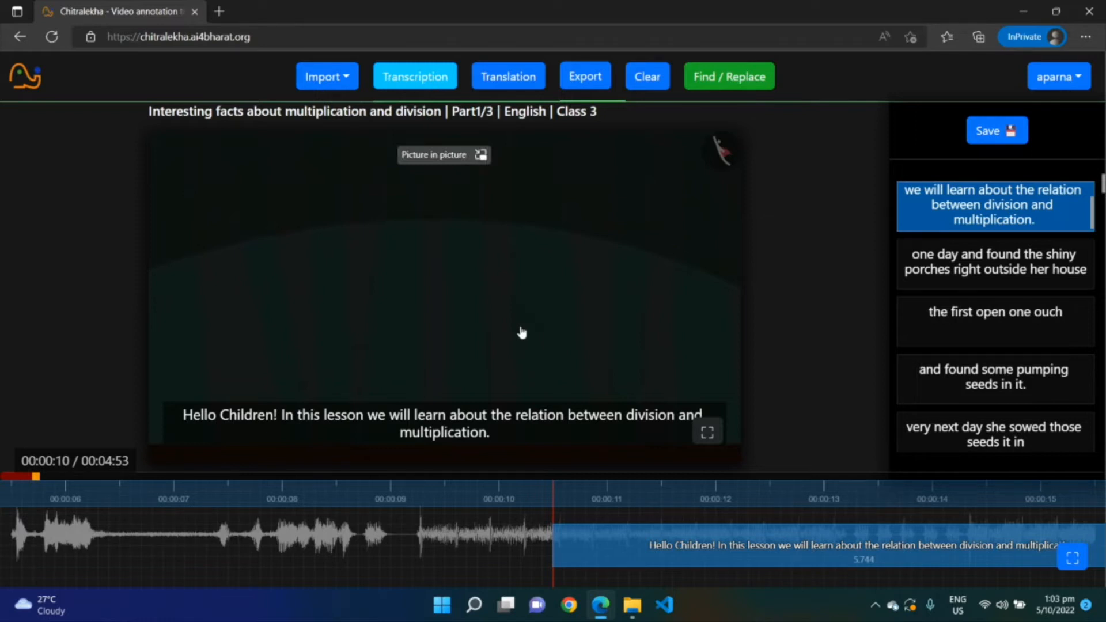
pyautogui.click(522, 333)
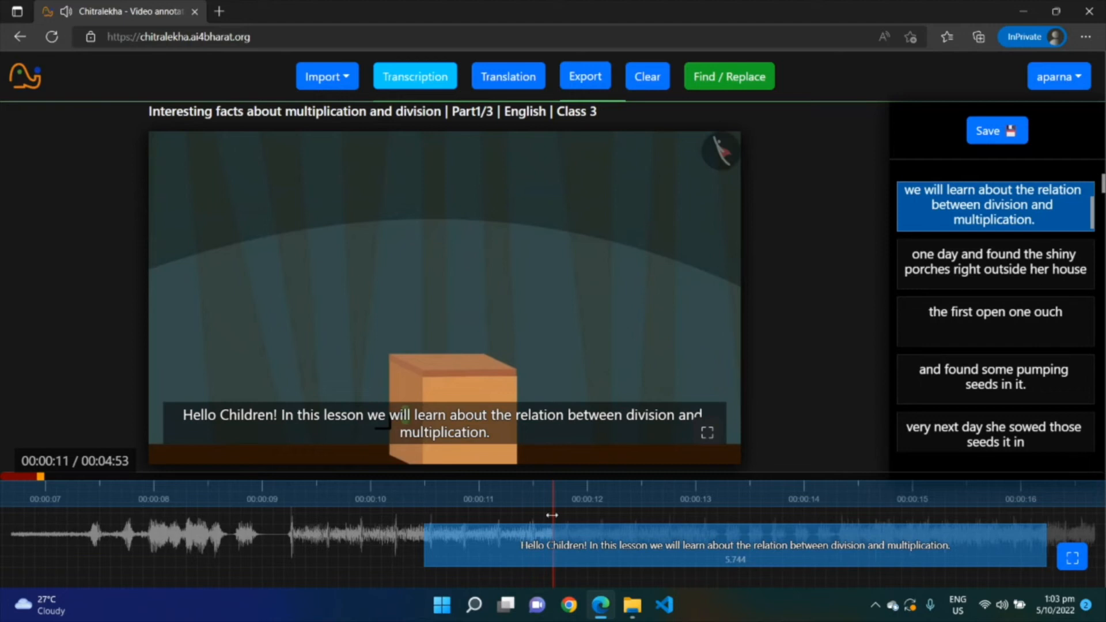
# Split the first subtitle after "Hello Children!" into two separate subtitles
pyautogui.scroll(1, 1087, 199)
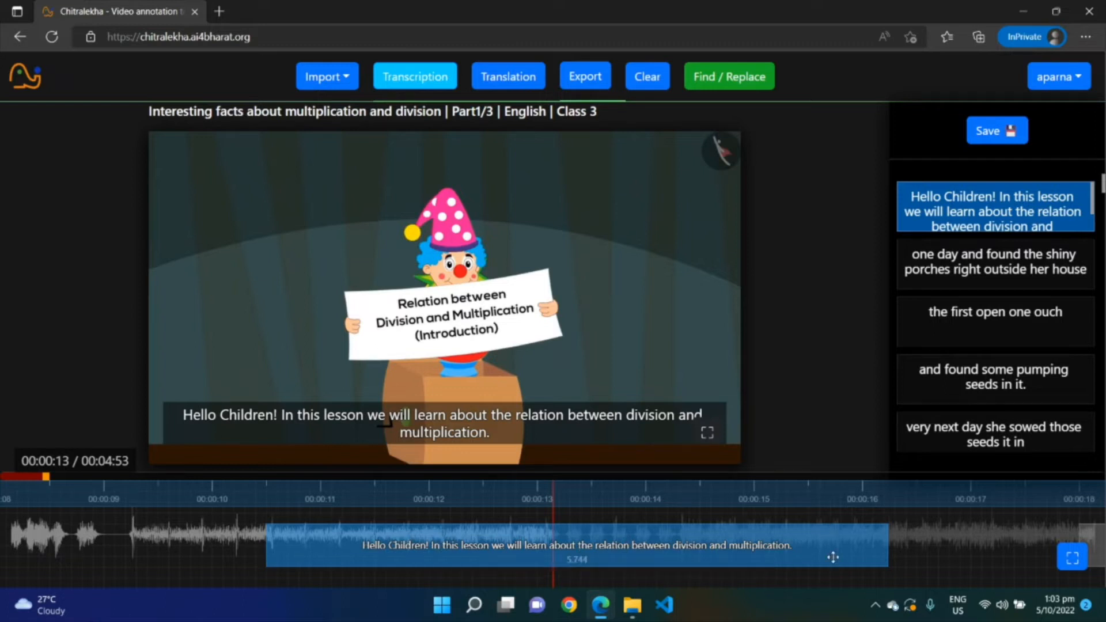
pyautogui.scroll(-1, 1085, 206)
pyautogui.scroll(1, 1084, 206)
pyautogui.click(1078, 220)
pyautogui.scroll(-1, 1079, 220)
pyautogui.scroll(1, 1013, 225)
pyautogui.click(293, 422)
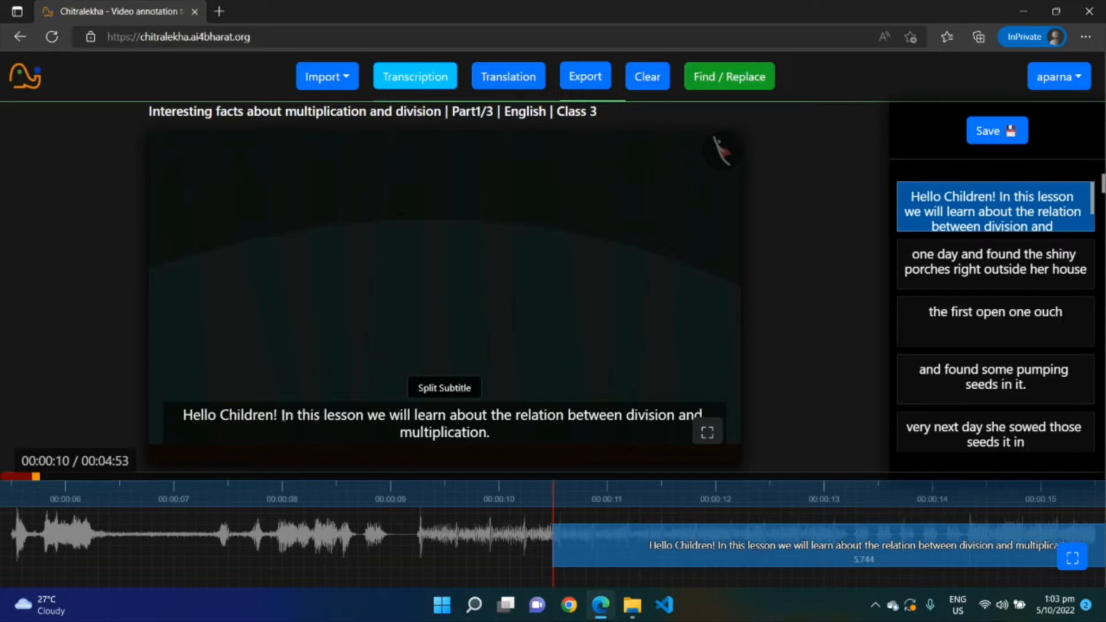
pyautogui.click(281, 415)
pyautogui.click(427, 389)
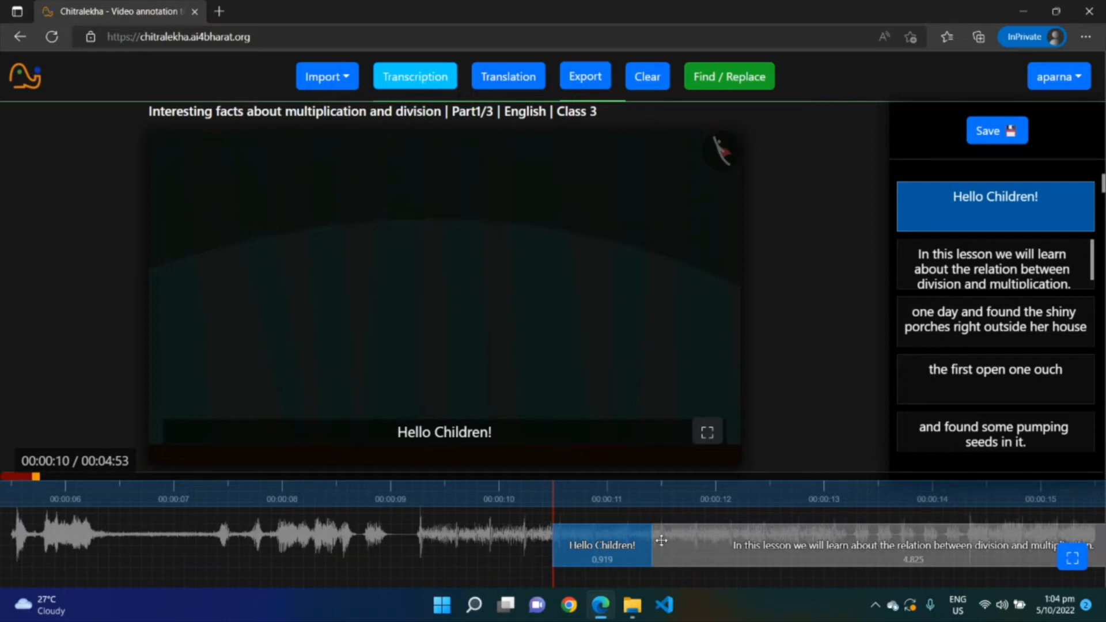
# Play the video and stretch the "Hello Children!" segment on the waveform to about 1.5 seconds
pyautogui.click(271, 253)
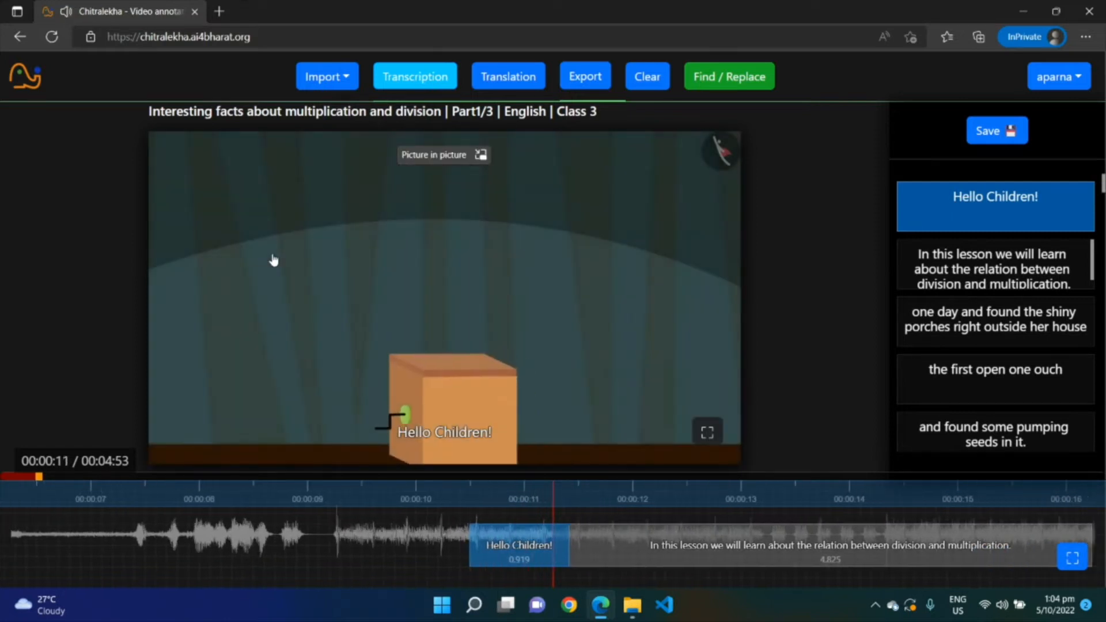
pyautogui.moveTo(504, 543); pyautogui.dragTo(549, 541)
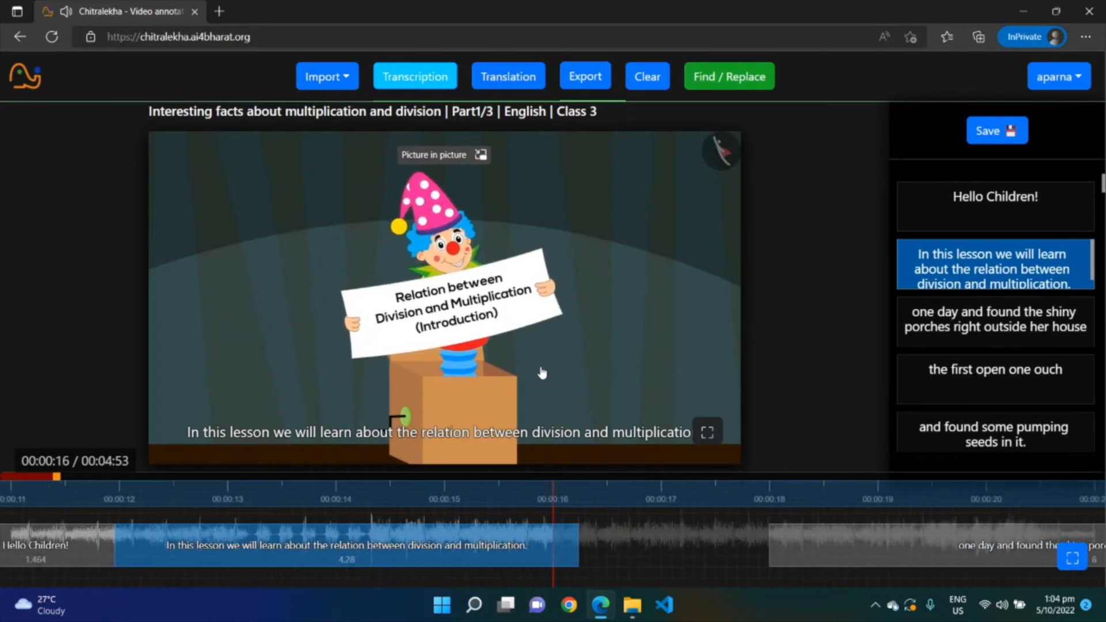
pyautogui.click(540, 373)
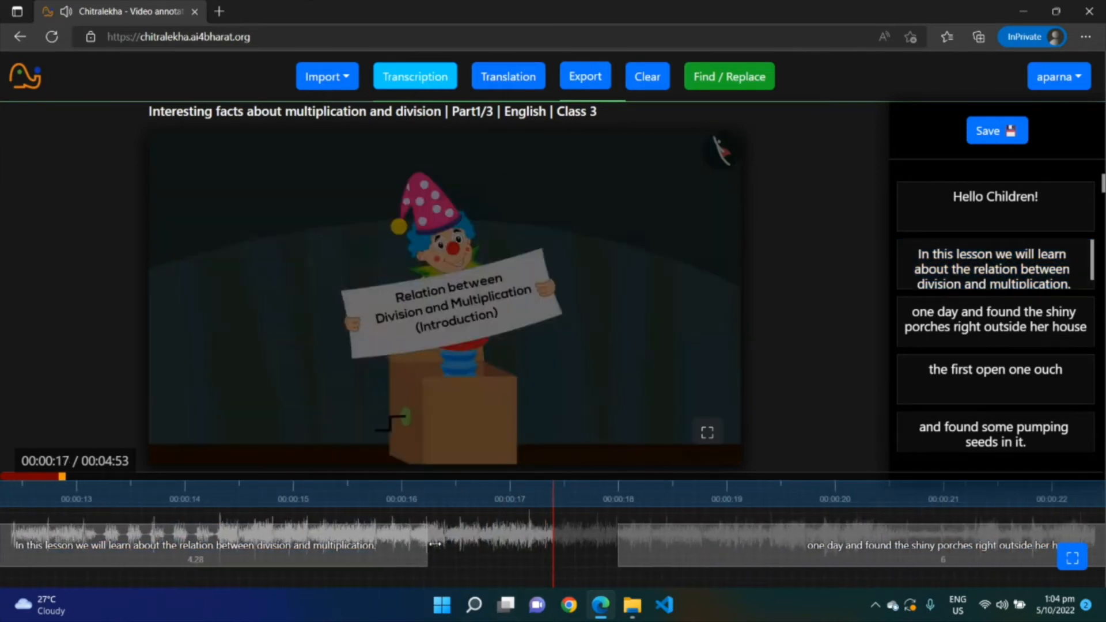
# Stretch the "In this lesson" subtitle's segment to about 5.4 seconds and add a comma after "In this lesson"
pyautogui.click(499, 546)
pyautogui.moveTo(499, 546); pyautogui.dragTo(554, 544)
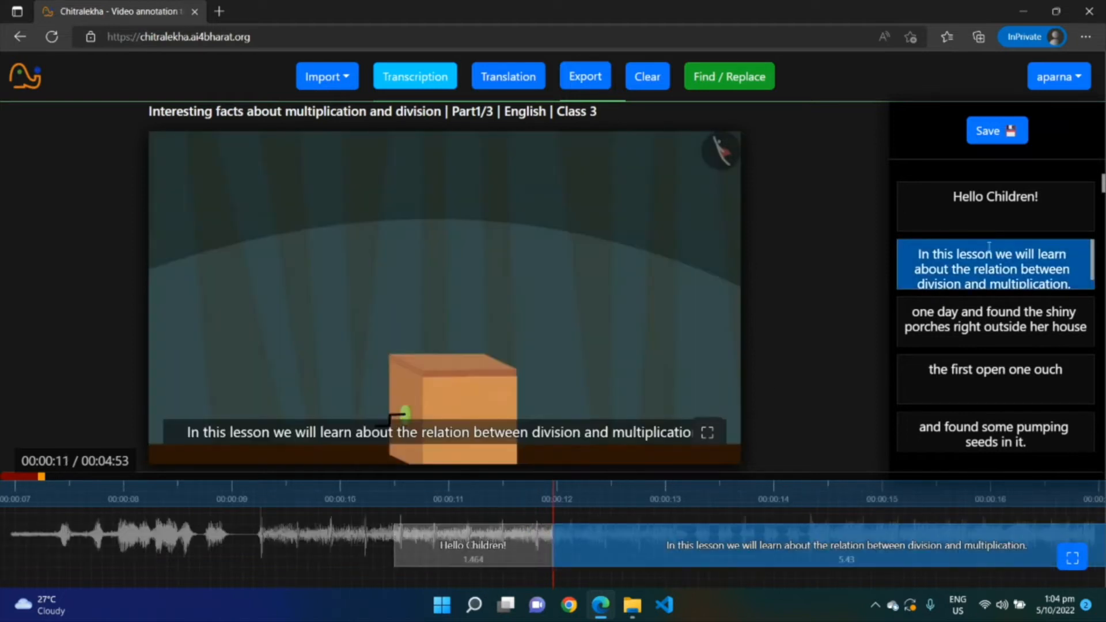
pyautogui.click(991, 254)
pyautogui.write(',')
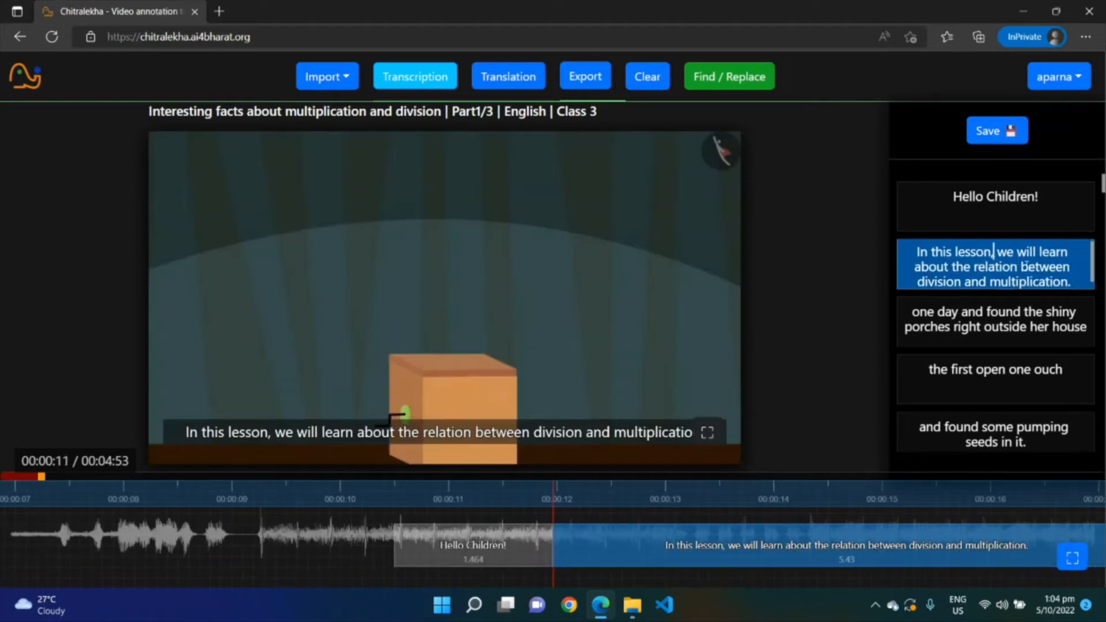
# Replay the "In this lesson" subtitle on the waveform to check its timing against the audio
pyautogui.scroll(-1, 994, 265)
pyautogui.click(1073, 275)
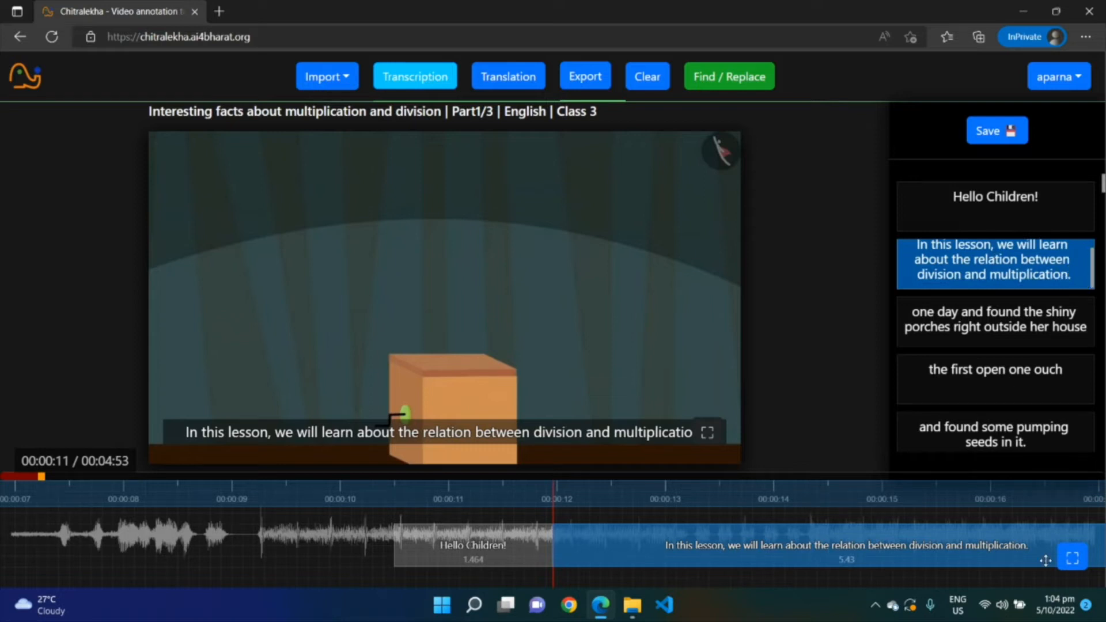
pyautogui.click(623, 338)
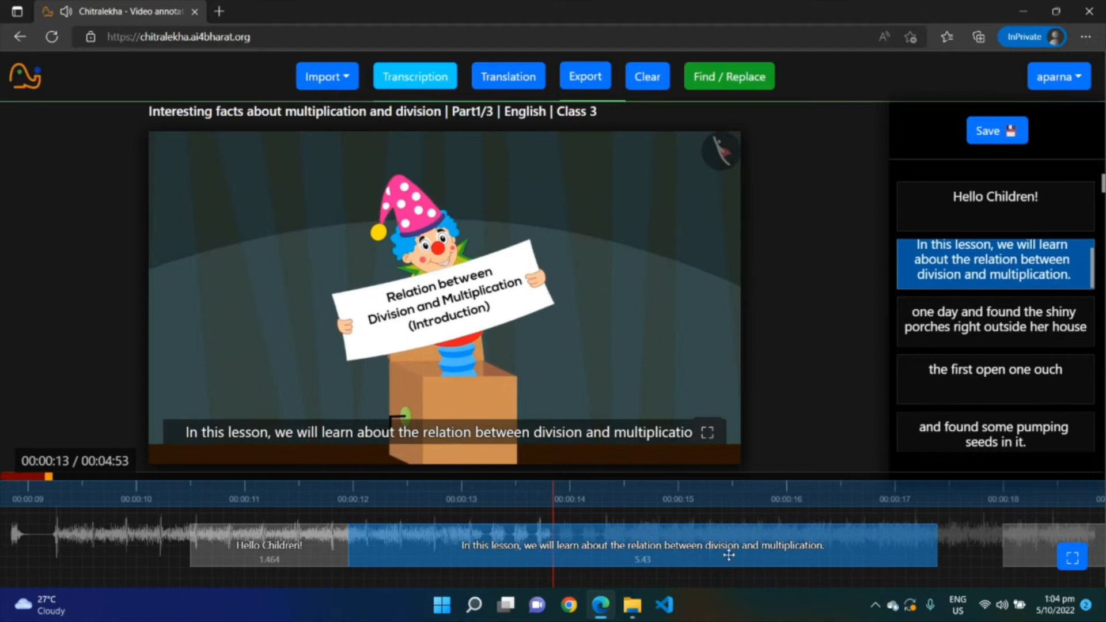
pyautogui.moveTo(518, 496)
pyautogui.mouseDown()
pyautogui.moveTo(338, 486)
pyautogui.moveTo(336, 496)
pyautogui.moveTo(278, 500)
pyautogui.moveTo(213, 489)
pyautogui.mouseUp()
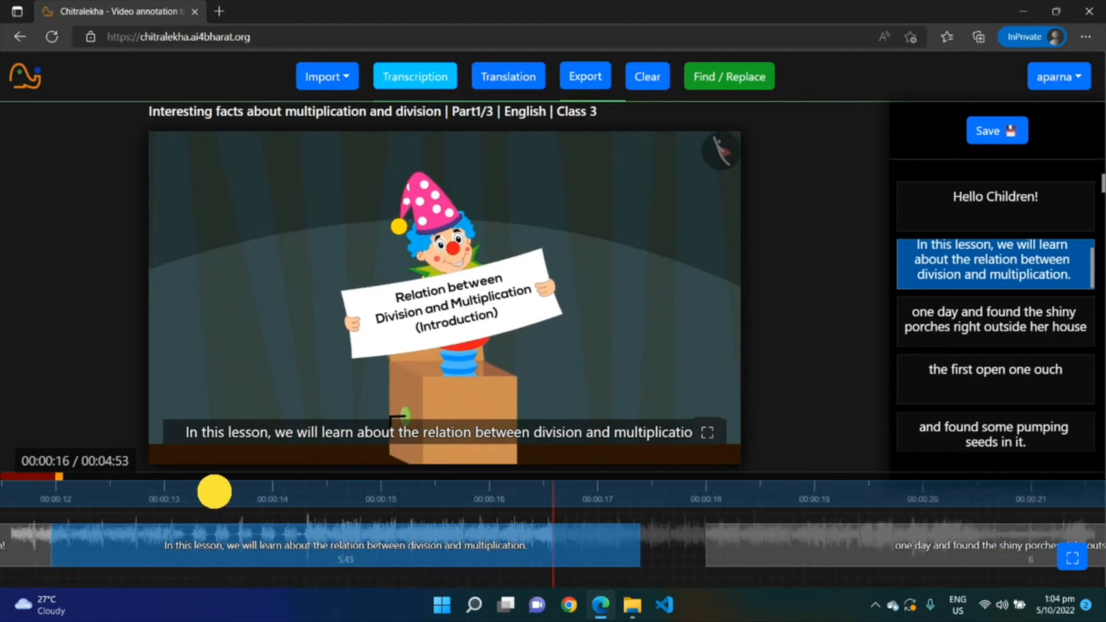
pyautogui.moveTo(326, 504); pyautogui.dragTo(301, 496)
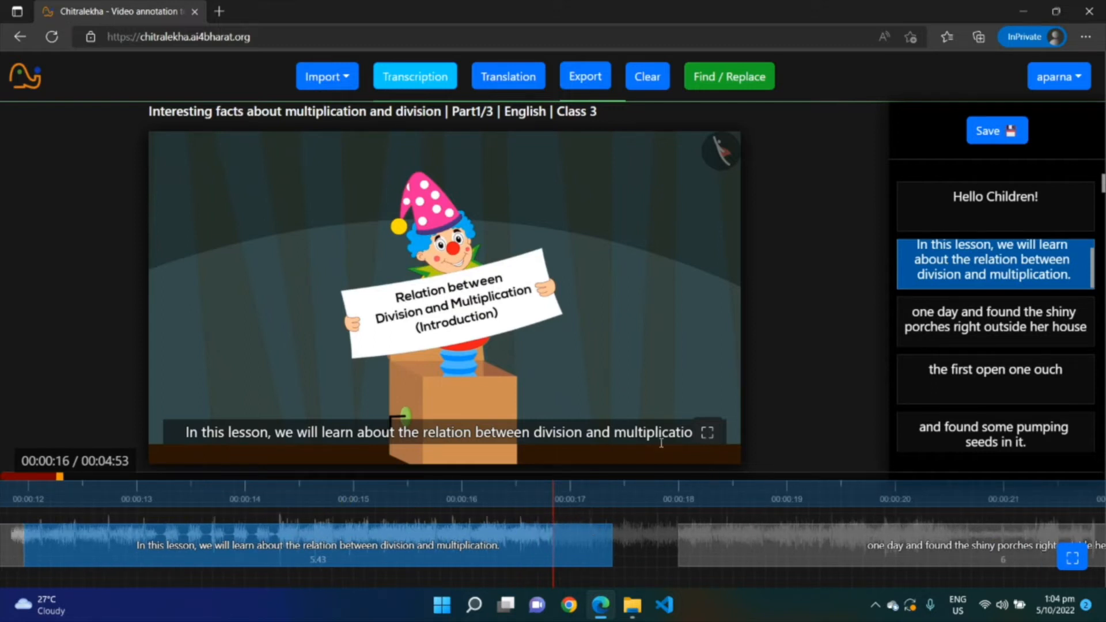
pyautogui.click(513, 328)
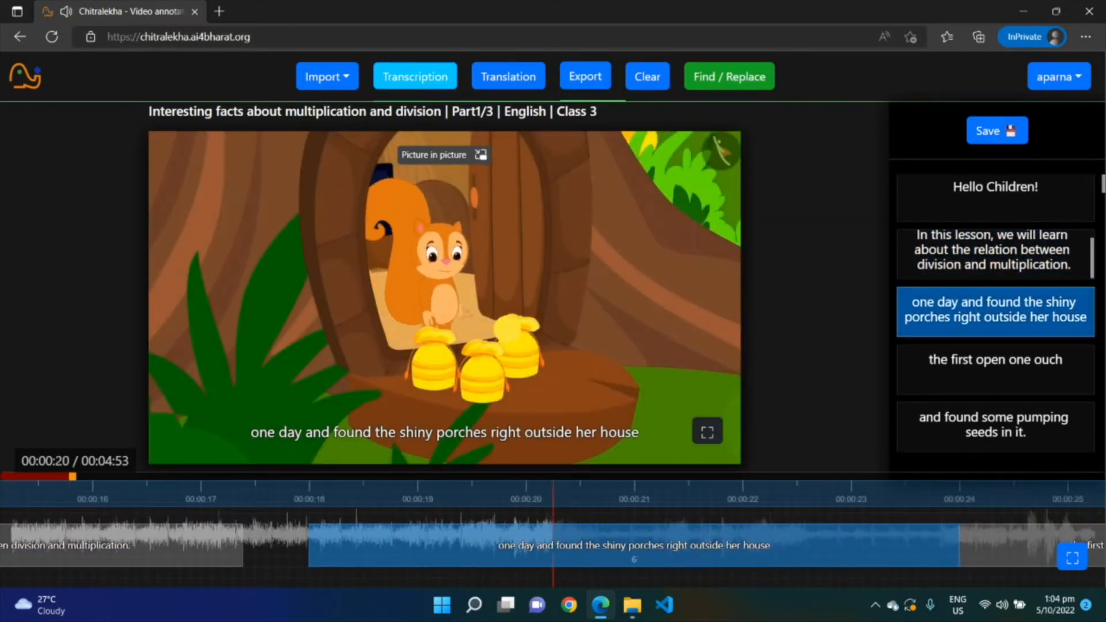
# Edit the third subtitle's opening to read "One day, Chanda found" and replay it
pyautogui.click(918, 310)
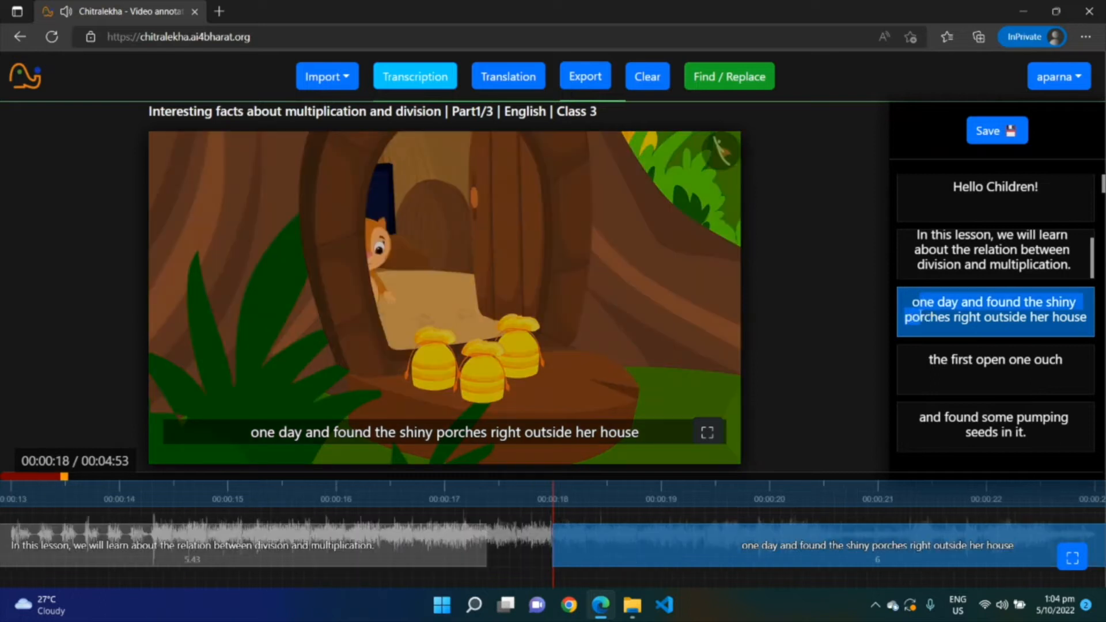
pyautogui.press('BackSpace')
pyautogui.write('O')
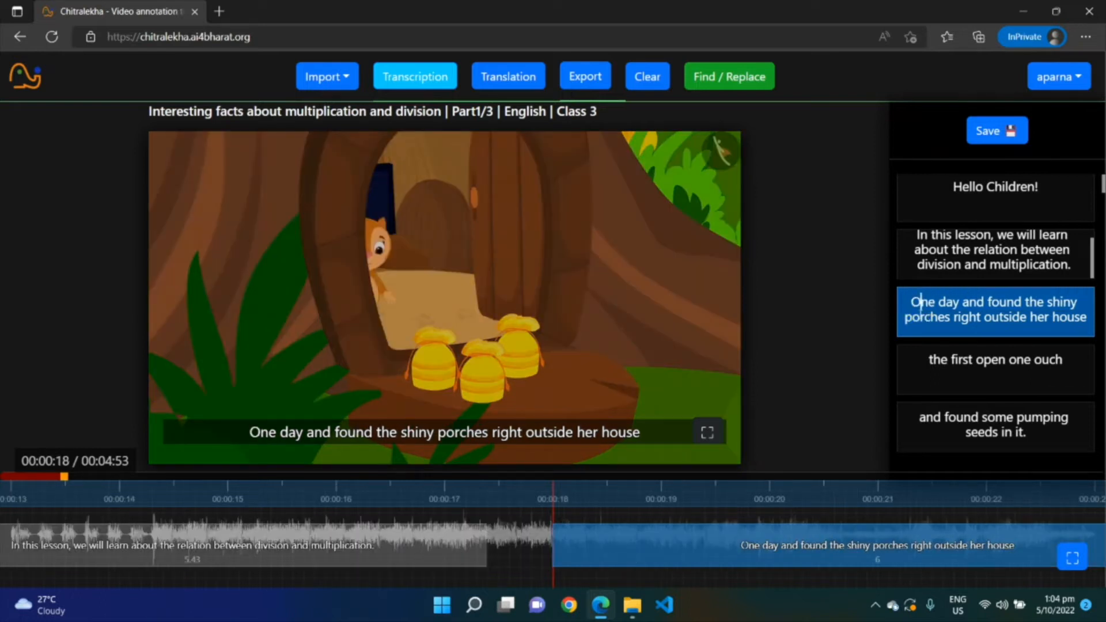
pyautogui.click(962, 302)
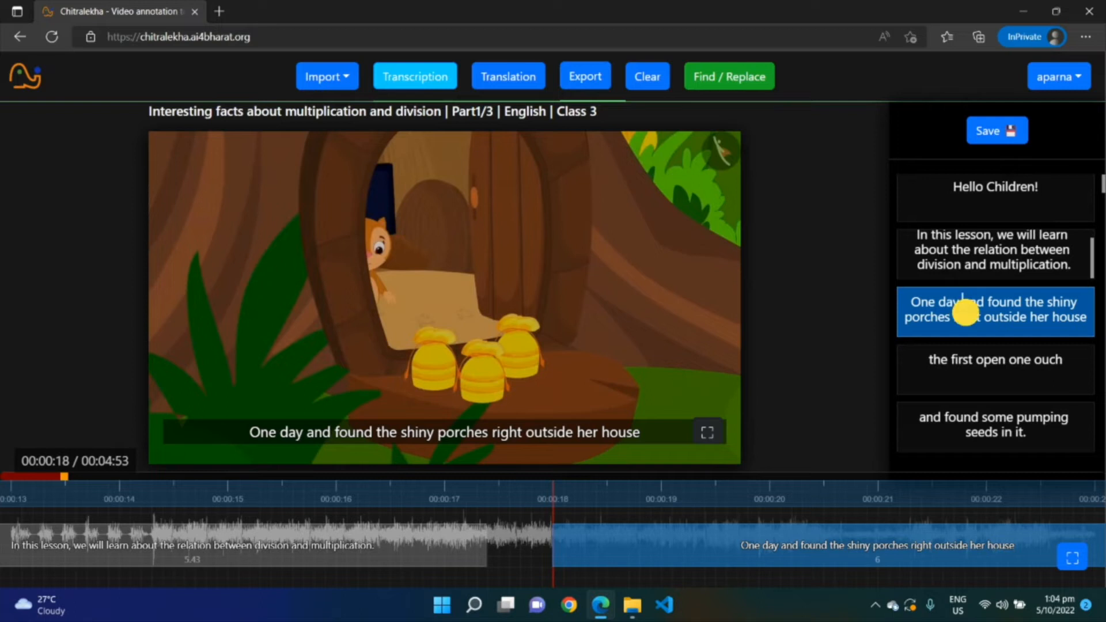
pyautogui.press('BackSpace')
pyautogui.write(', Ch')
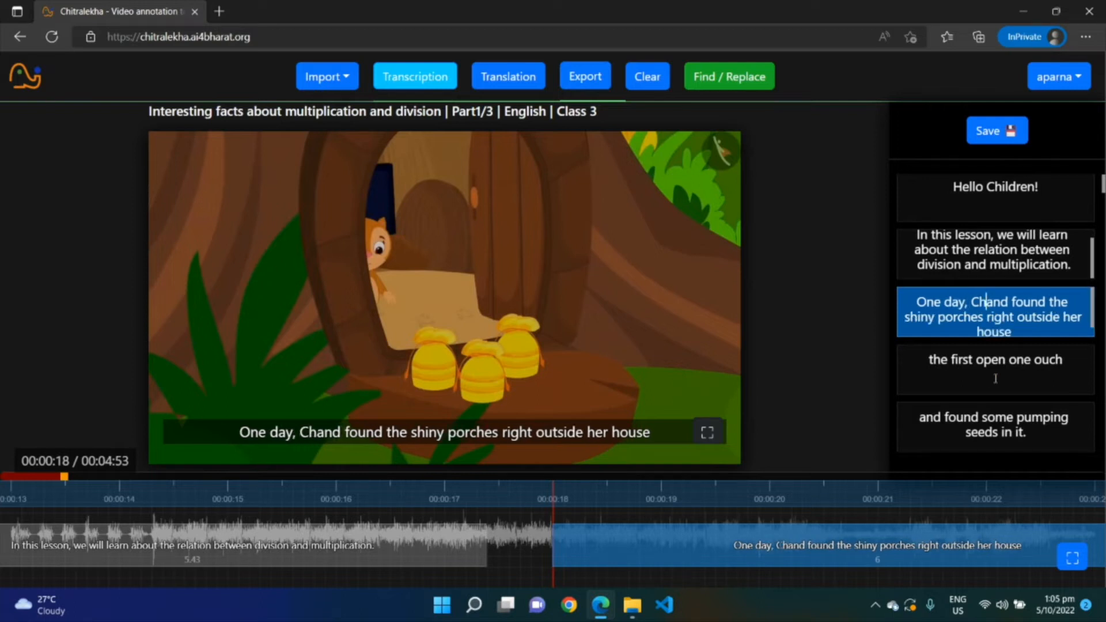
pyautogui.write('a')
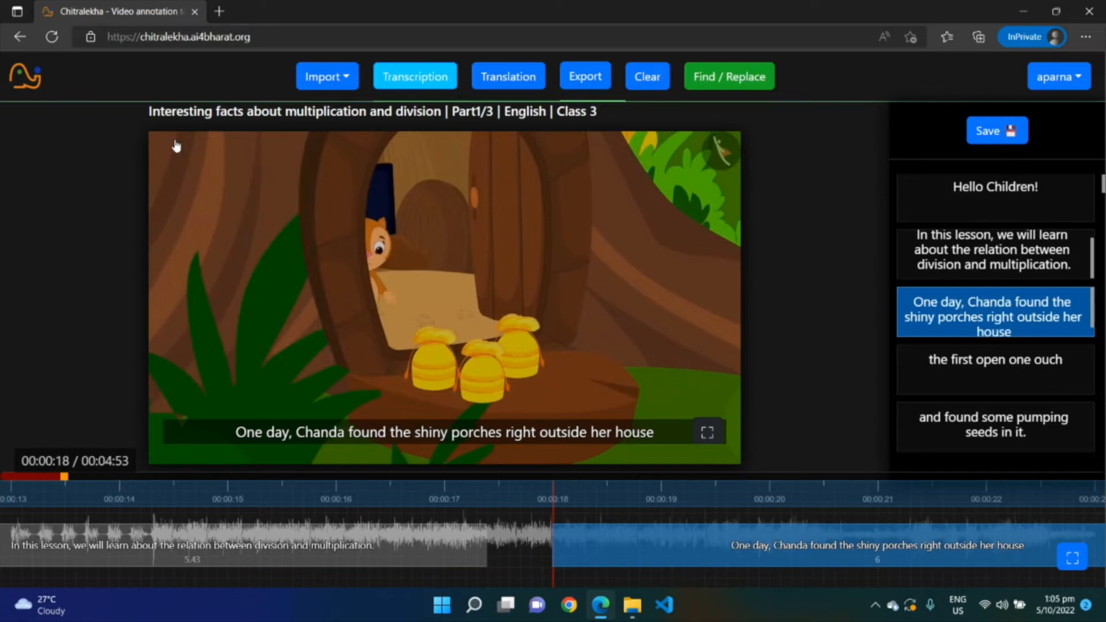
pyautogui.click(505, 318)
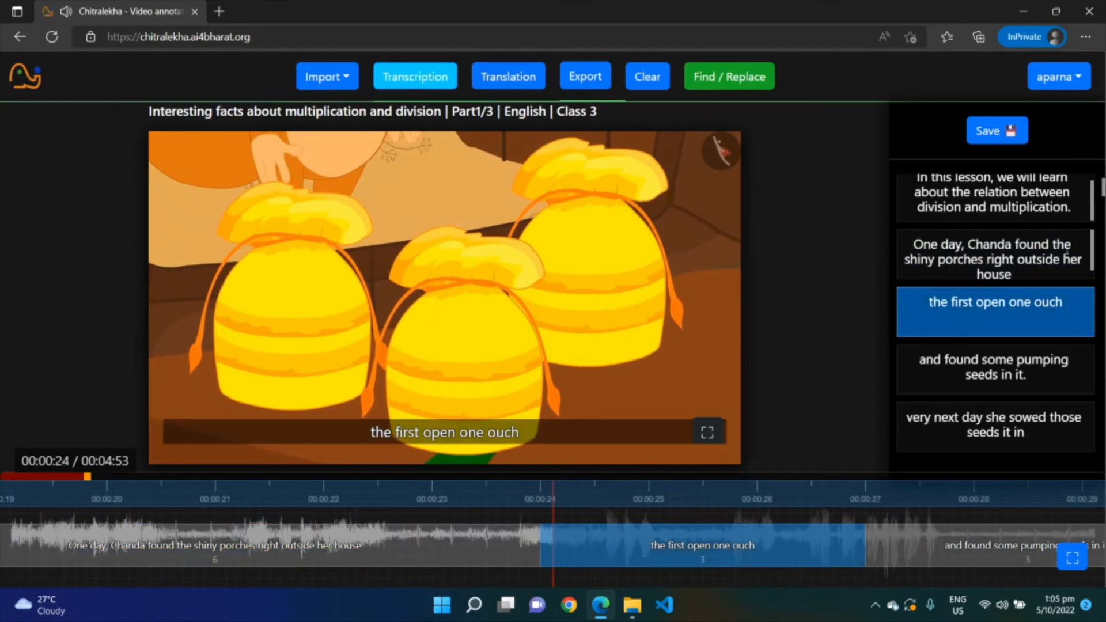
# Correct the third subtitle to "three shiny pouches right outside her house." including the final period
pyautogui.click(1067, 248)
pyautogui.write('re')
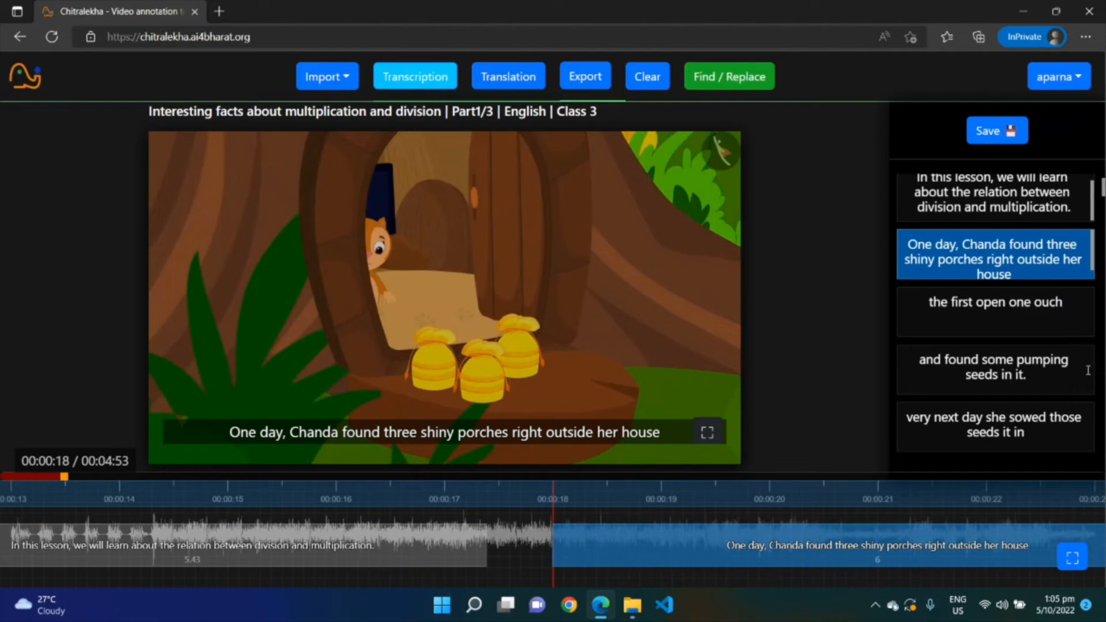
pyautogui.doubleClick(956, 263)
pyautogui.write('pouc')
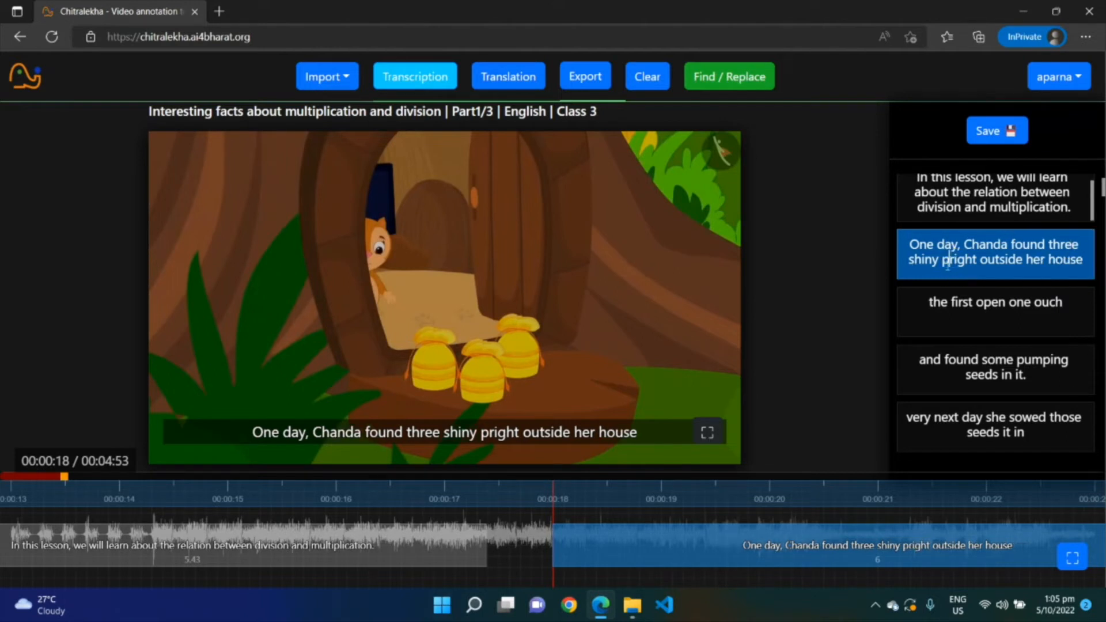
pyautogui.write('hes')
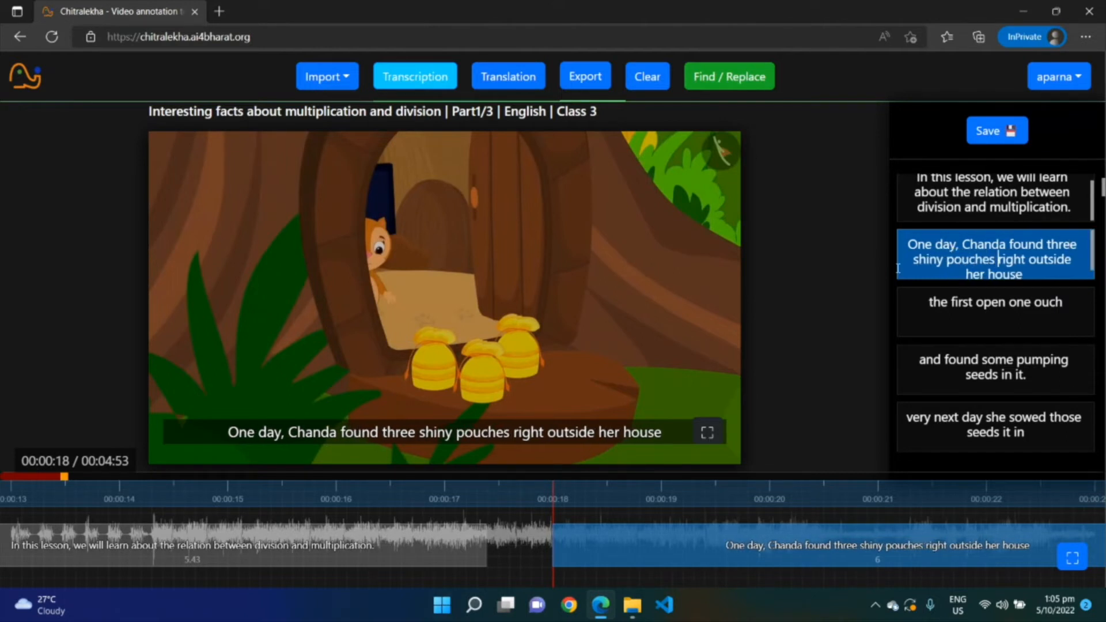
pyautogui.click(627, 327)
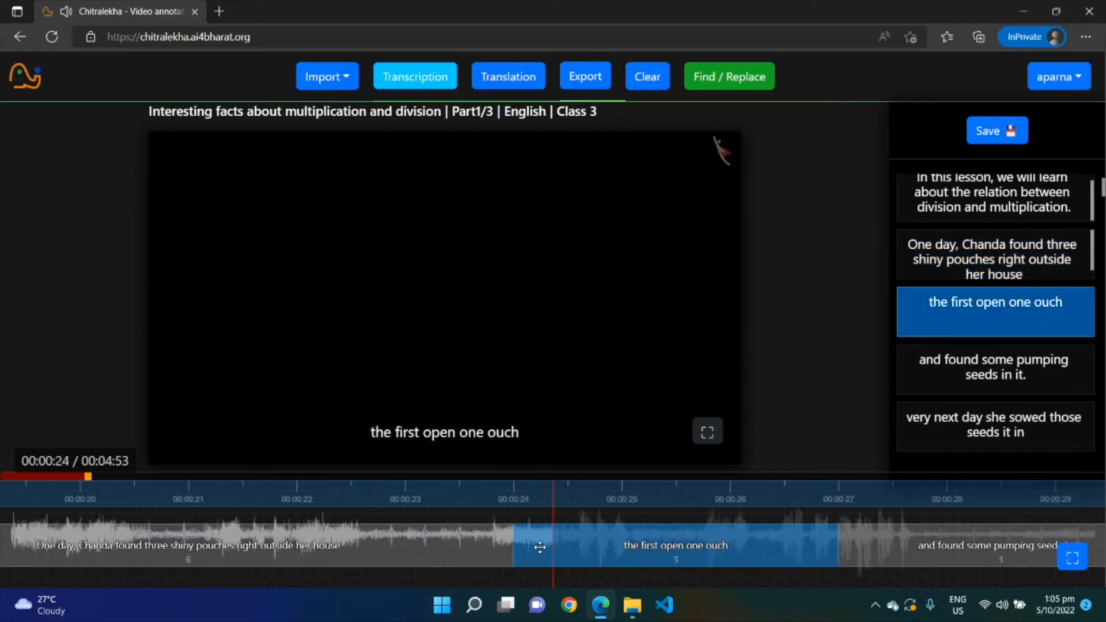
pyautogui.moveTo(540, 548)
pyautogui.mouseDown()
pyautogui.moveTo(565, 539)
pyautogui.moveTo(540, 544)
pyautogui.moveTo(551, 544)
pyautogui.mouseUp()
pyautogui.click(1025, 274)
pyautogui.write('.')
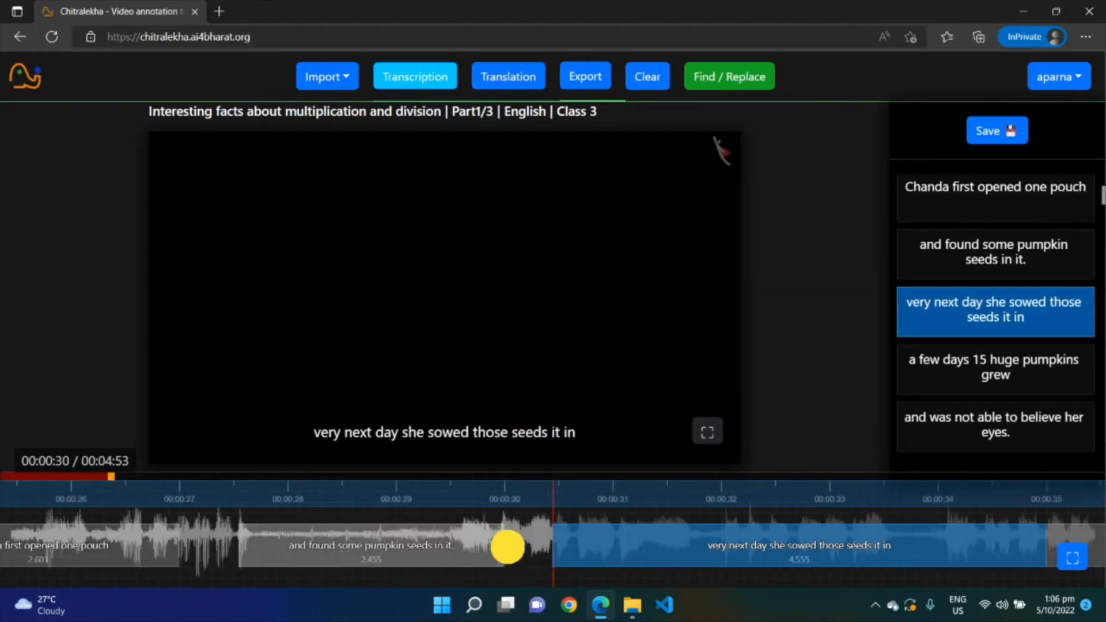
# Add a new subtitle in the gap before the pumpkin-seeds line and set its text to "Hello World"
pyautogui.moveTo(508, 546); pyautogui.dragTo(550, 544)
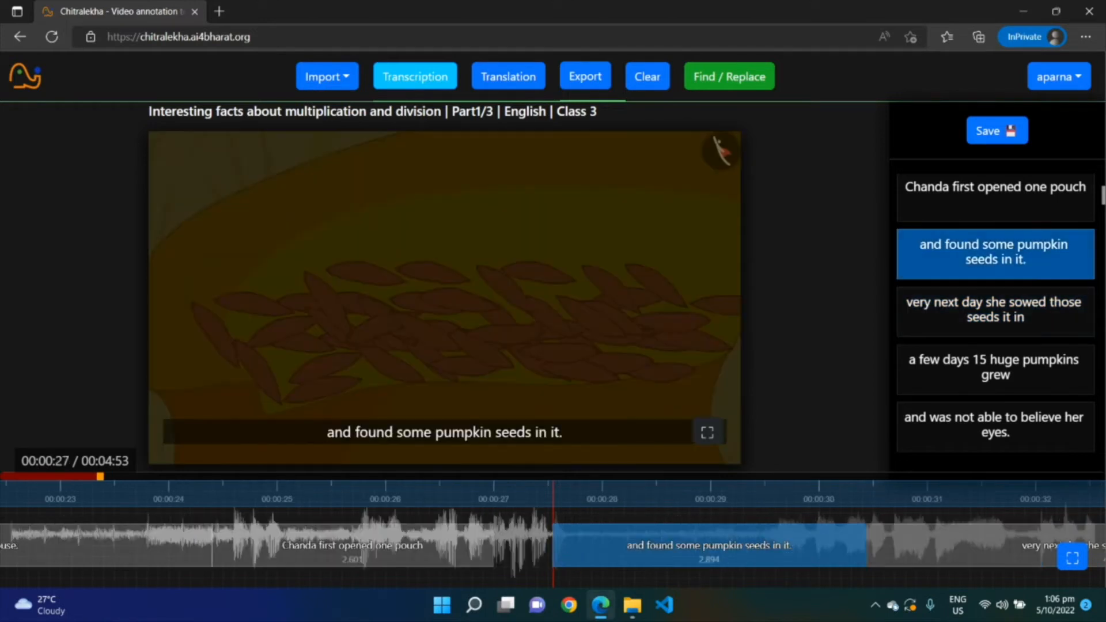
pyautogui.click(502, 544)
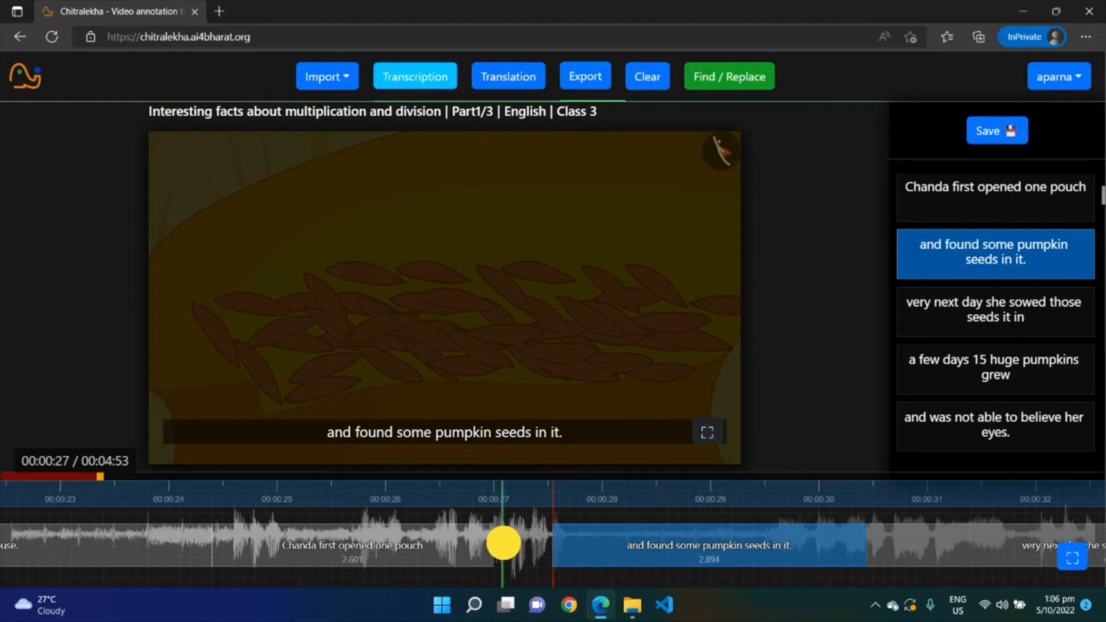
pyautogui.moveTo(503, 542); pyautogui.dragTo(547, 538)
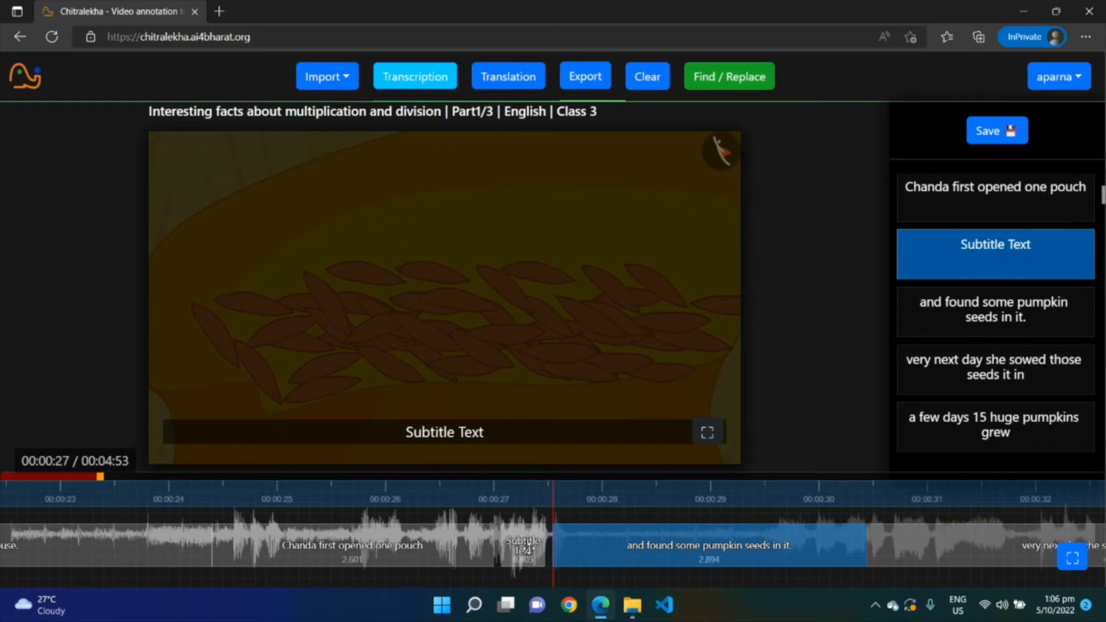
pyautogui.click(1021, 254)
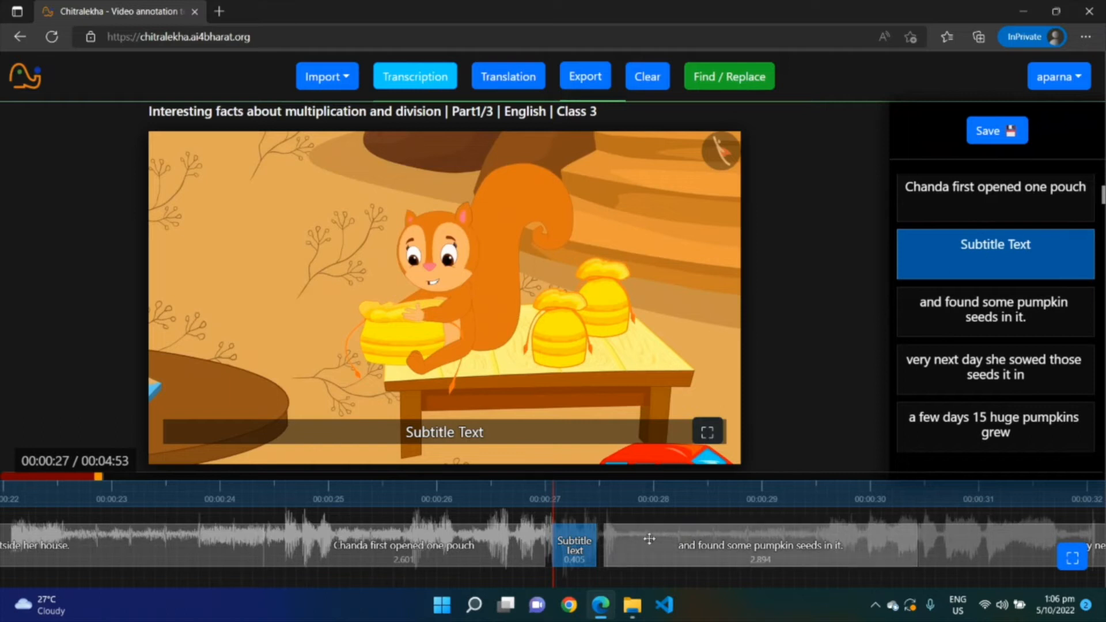
pyautogui.tripleClick(1034, 247)
pyautogui.write('Hello World')
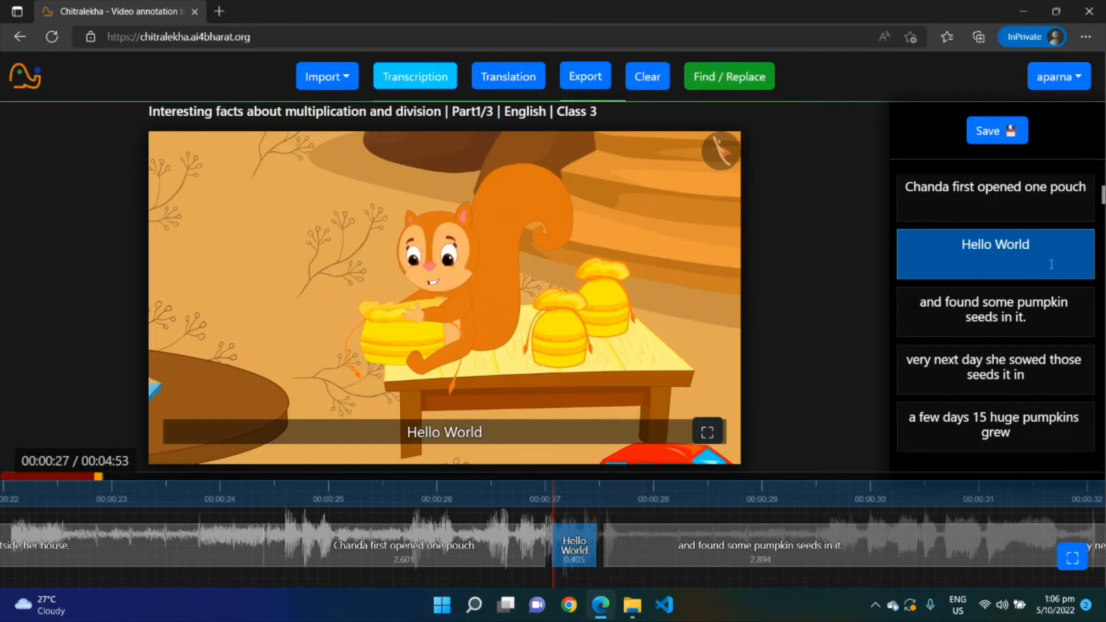
# Merge the "Hello World" subtitle with the following pumpkin-seeds subtitle, then separate them again
pyautogui.click(567, 552)
pyautogui.rightClick(574, 548)
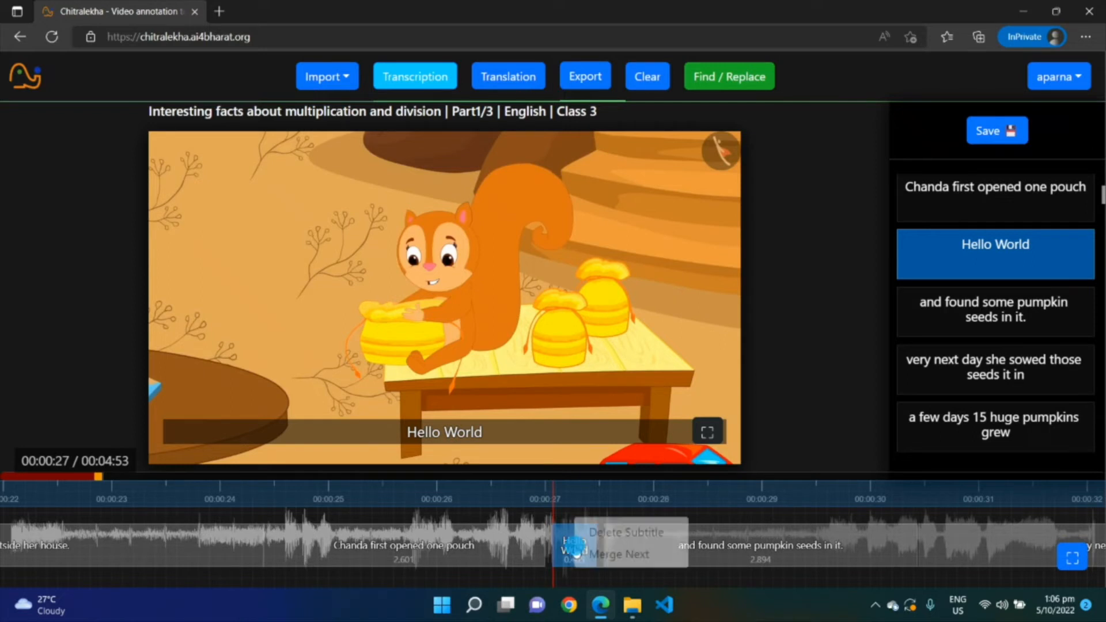
pyautogui.click(607, 554)
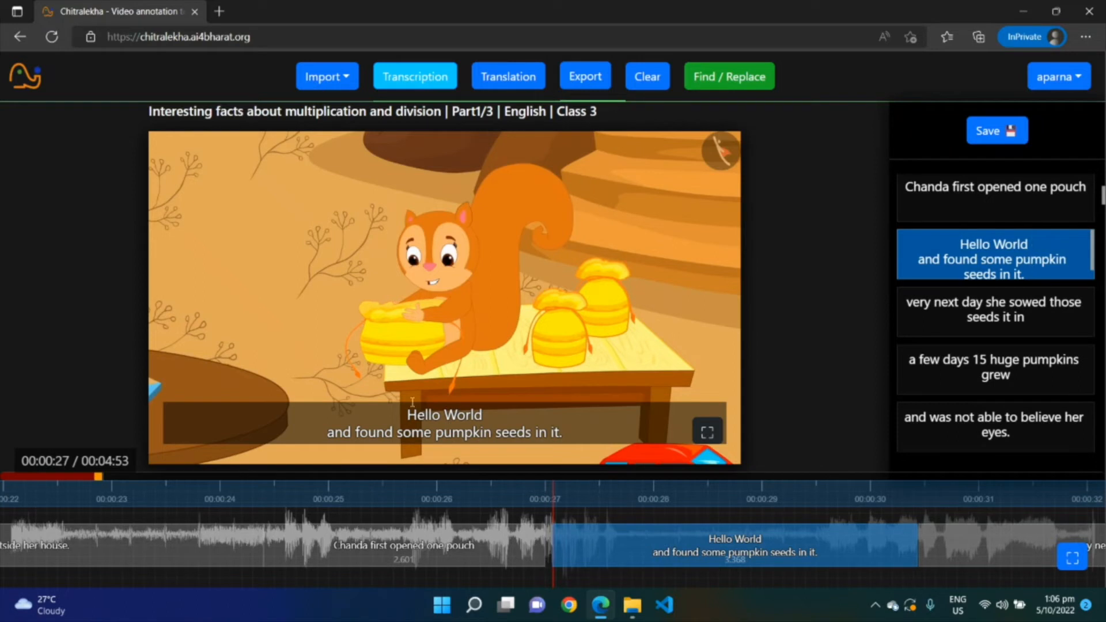
pyautogui.click(486, 419)
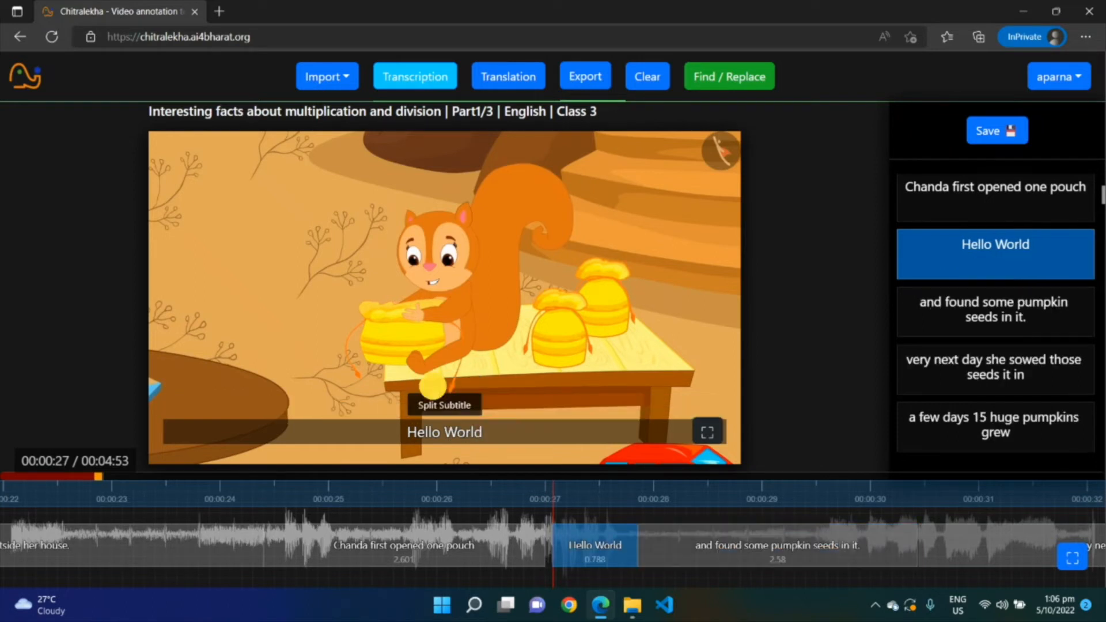
# Delete the "Hello World" subtitle from the waveform
pyautogui.rightClick(599, 543)
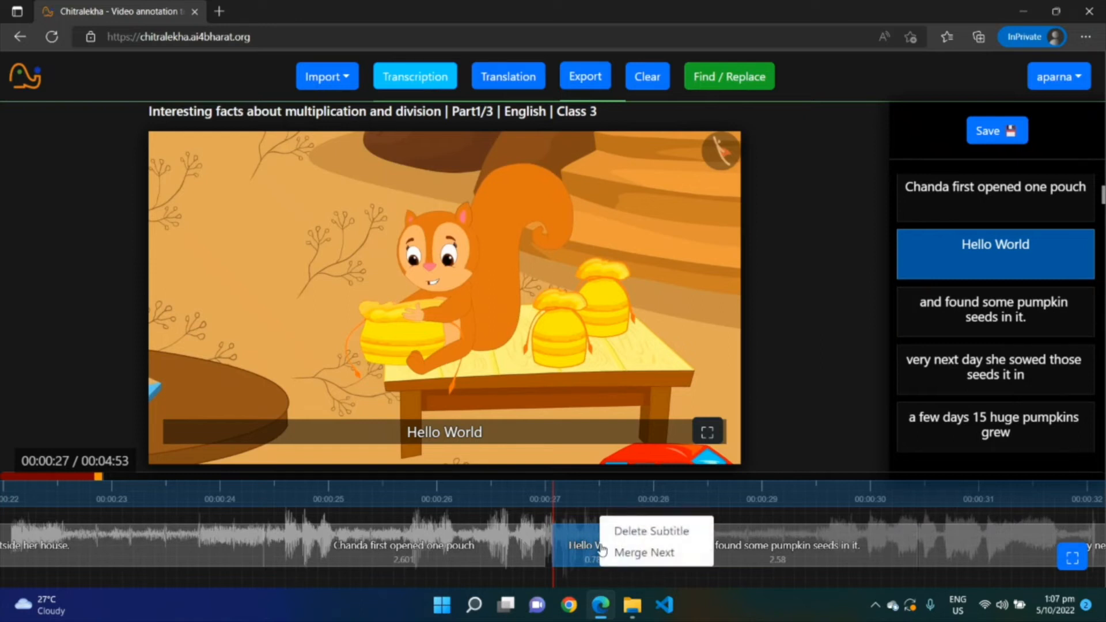
pyautogui.click(648, 530)
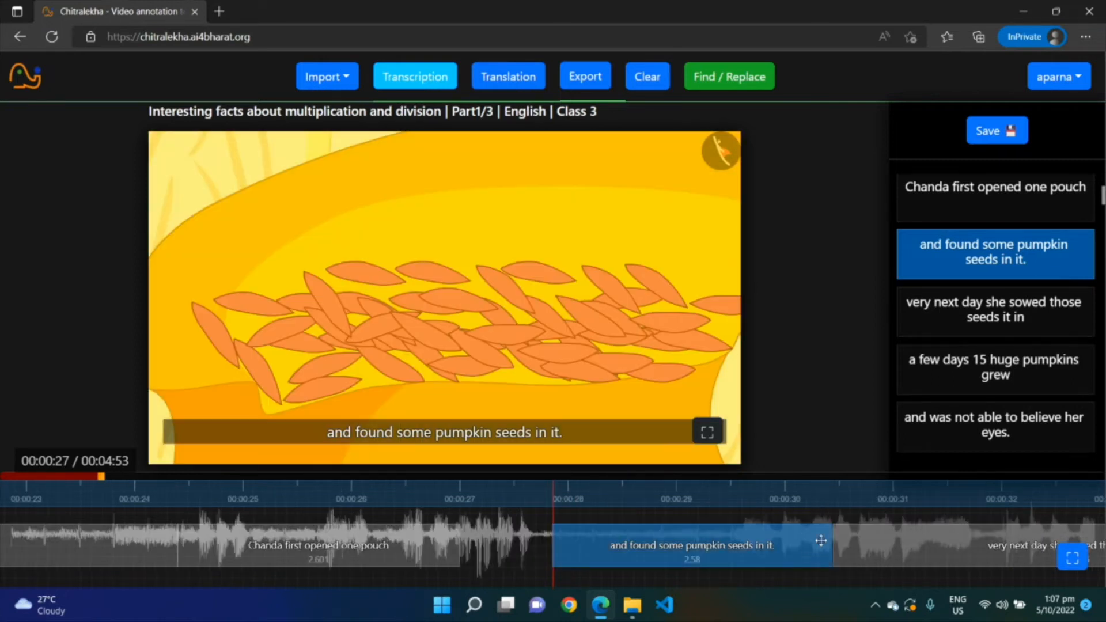
# Scroll through the subtitle list to review the corrected lines
pyautogui.click(914, 548)
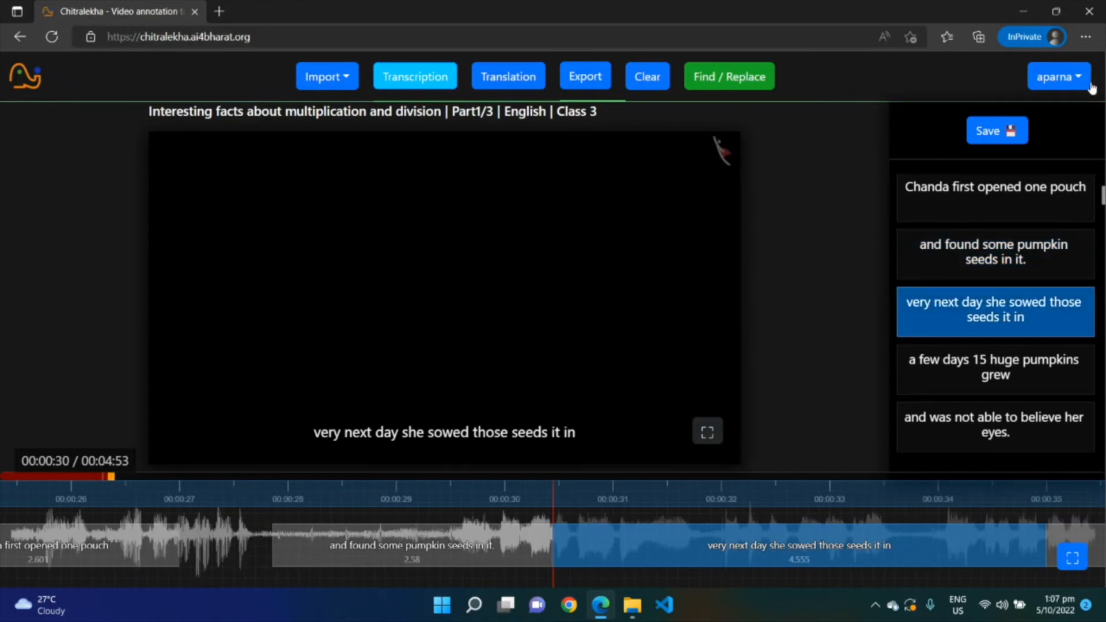
pyautogui.scroll(-15, 979, 362)
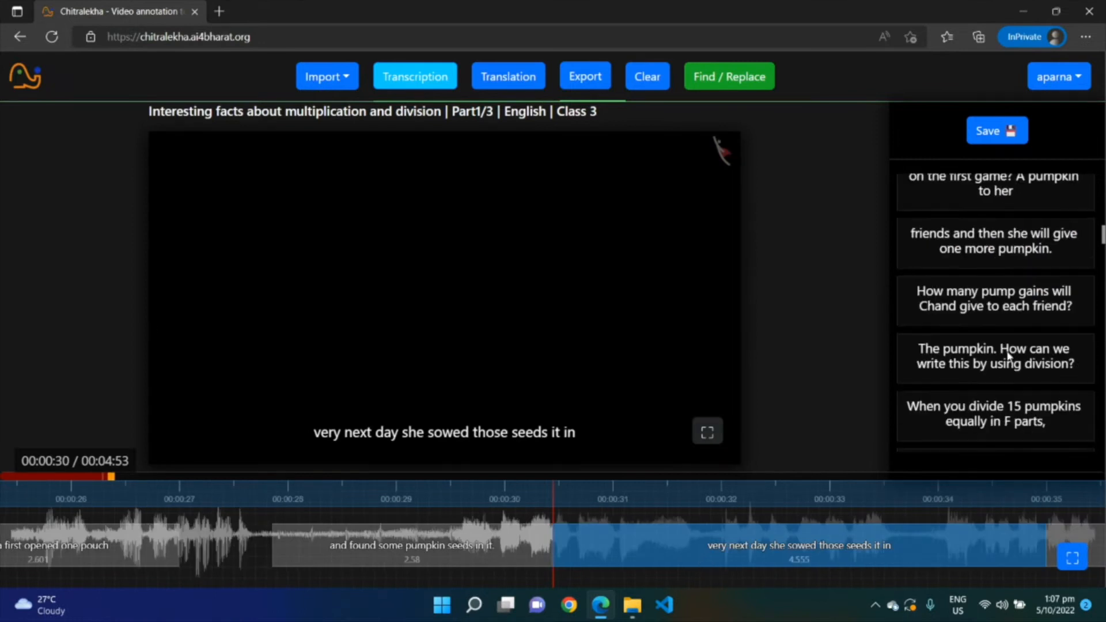
pyautogui.scroll(-12, 1015, 362)
pyautogui.moveTo(1104, 336); pyautogui.dragTo(1104, 183)
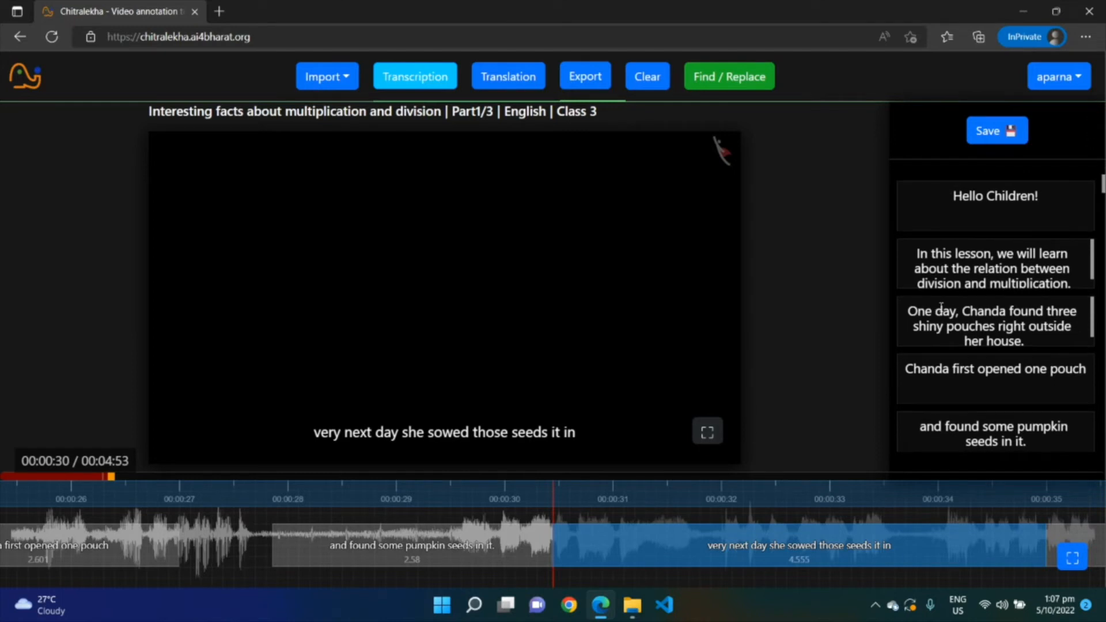
# Save the corrected transcription
pyautogui.click(993, 135)
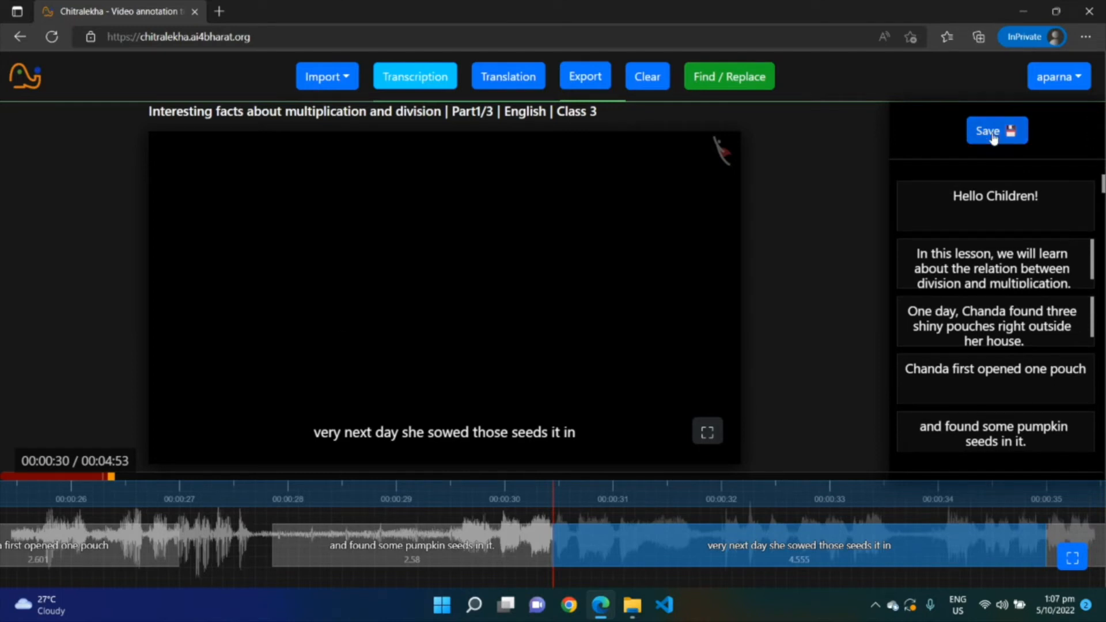
pyautogui.click(993, 136)
pyautogui.click(919, 132)
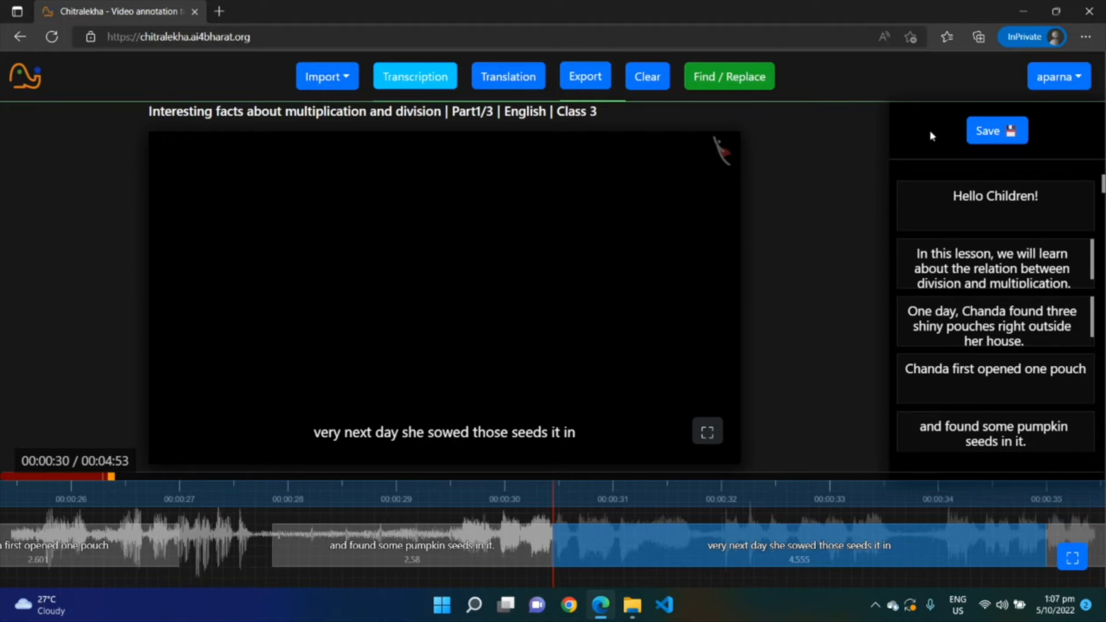
pyautogui.click(1017, 132)
pyautogui.scroll(-10, 1072, 291)
pyautogui.scroll(10, 1066, 289)
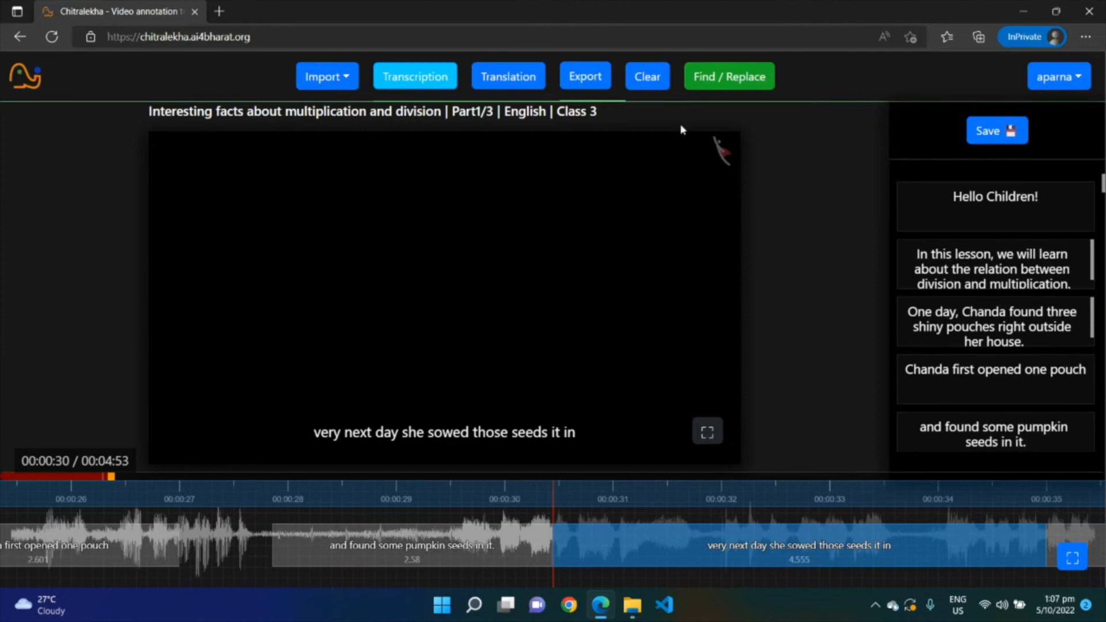
# Export the transcription as an srt subtitle file
pyautogui.click(584, 81)
pyautogui.click(371, 317)
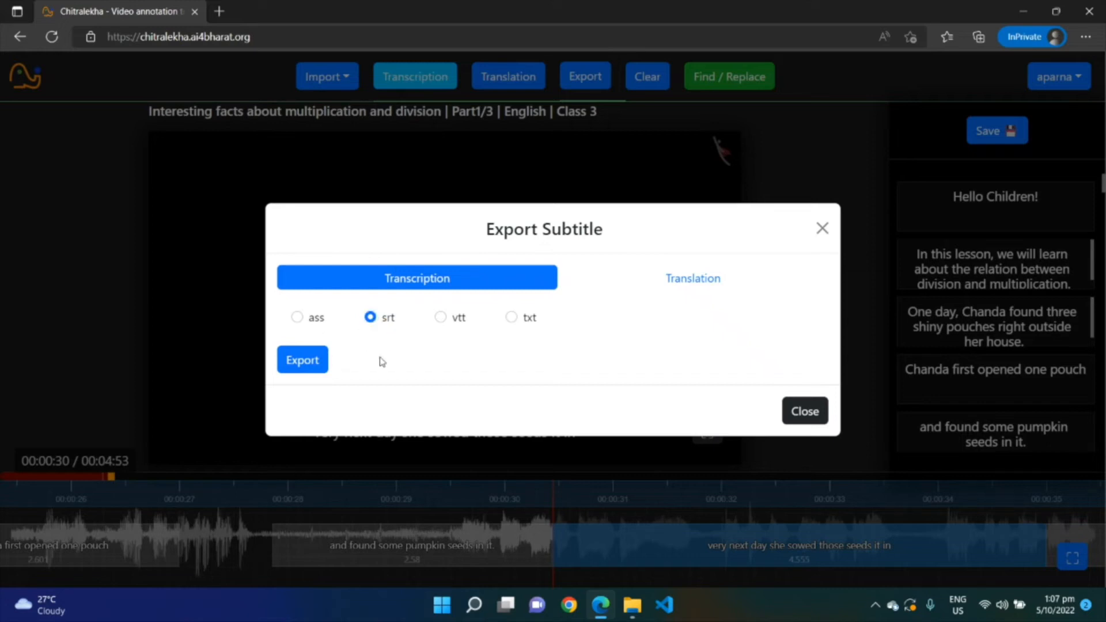
pyautogui.click(302, 358)
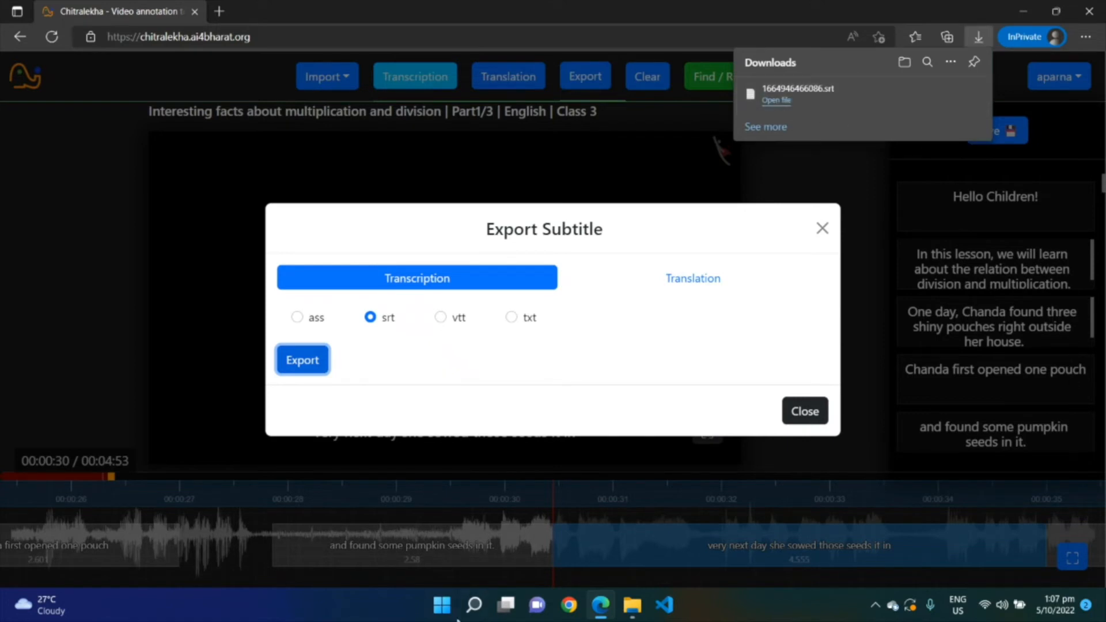
# Switch to File Explorer and open the downloaded srt file in Notepad
pyautogui.click(632, 605)
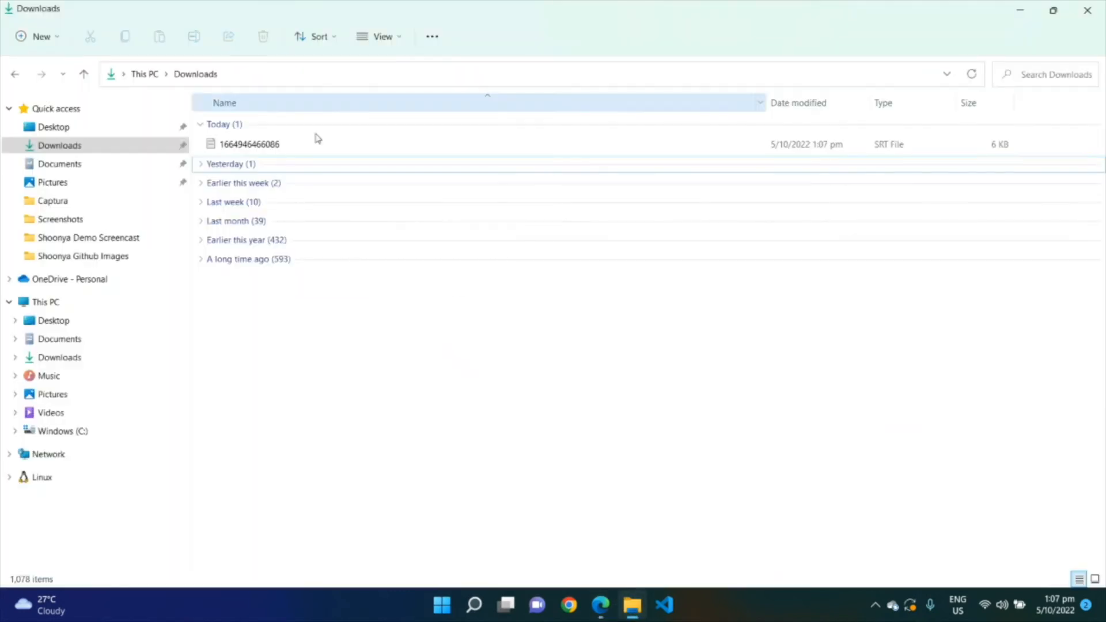
pyautogui.rightClick(267, 145)
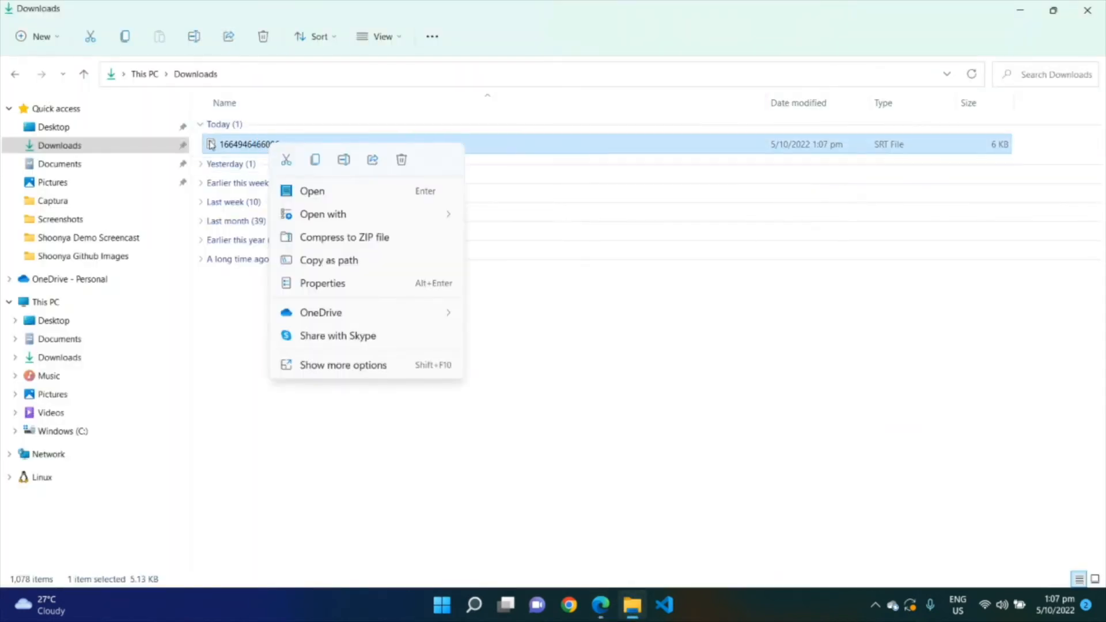
pyautogui.moveTo(425, 217)
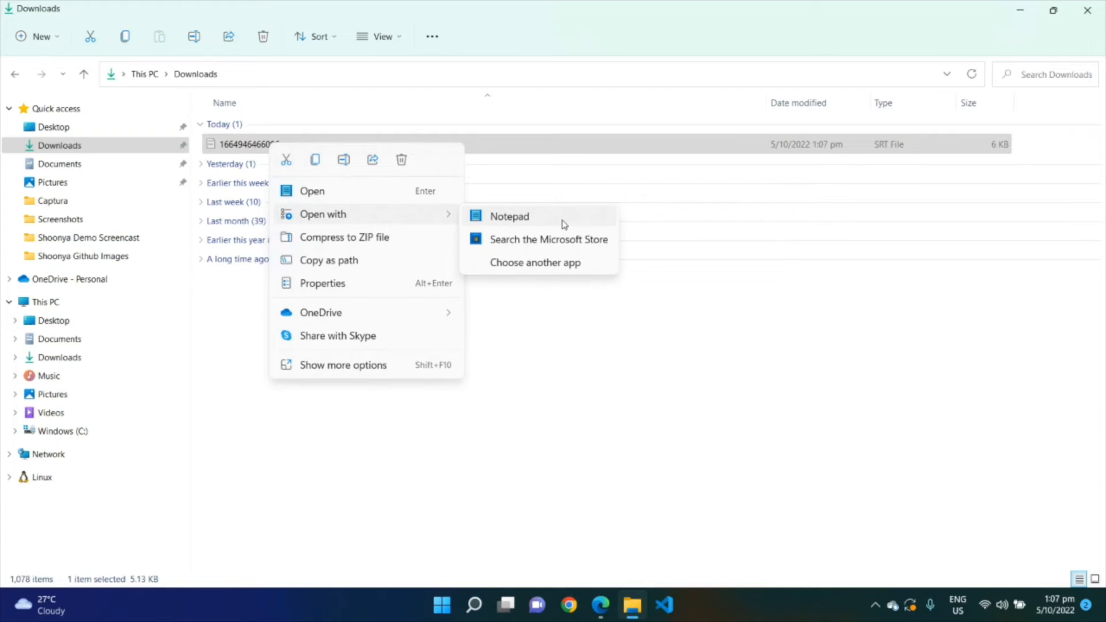
pyautogui.click(563, 222)
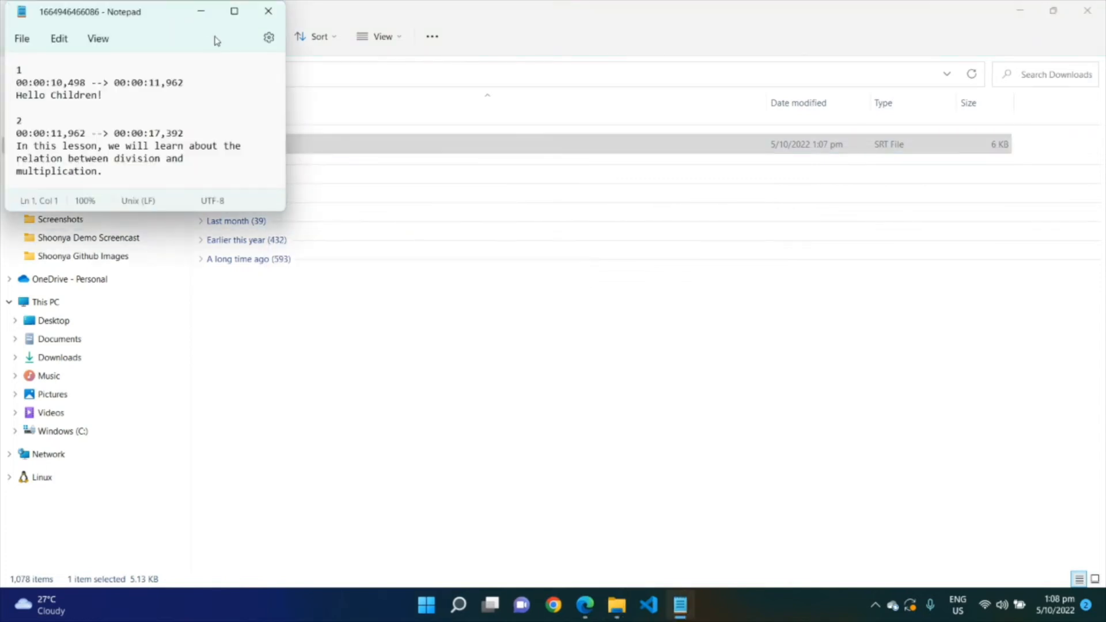
# Review the exported subtitle file's timings and text, then close Notepad
pyautogui.click(234, 11)
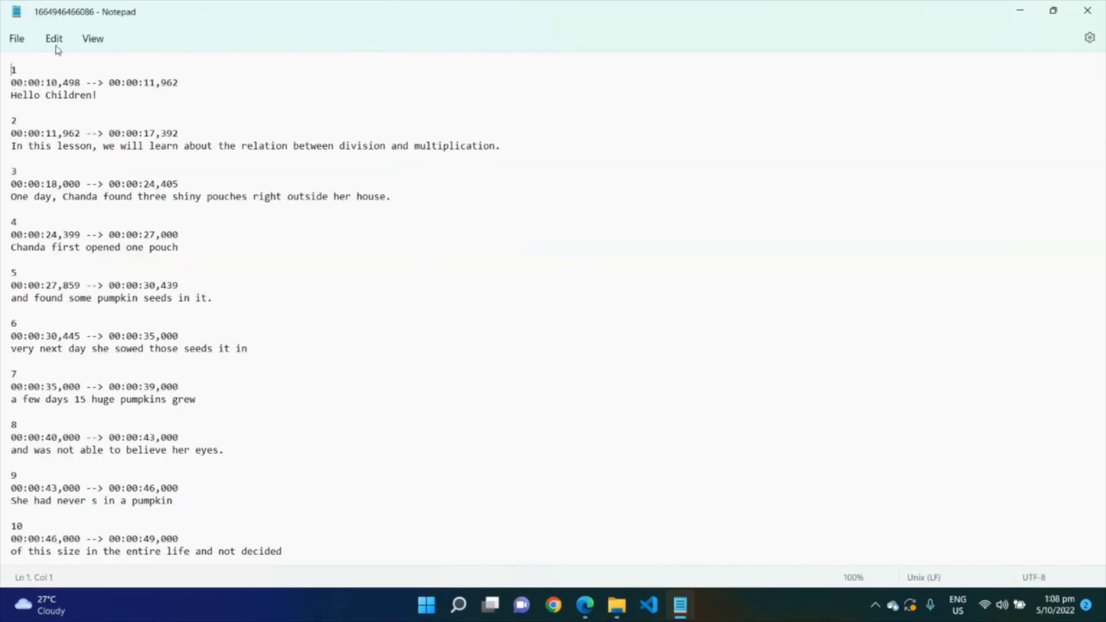
pyautogui.click(54, 82)
pyautogui.click(149, 82)
pyautogui.click(57, 103)
pyautogui.scroll(-20, 1102, 134)
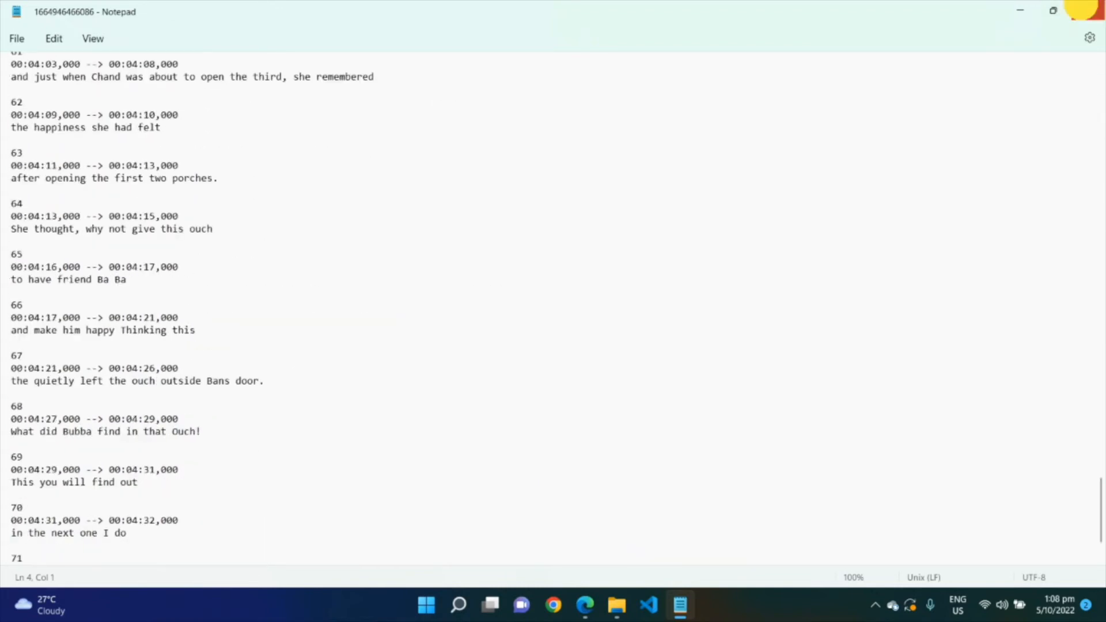
pyautogui.click(1087, 10)
# Return to the browser, close the export dialog and clear the loaded video and subtitles
pyautogui.moveTo(598, 603)
pyautogui.click(599, 565)
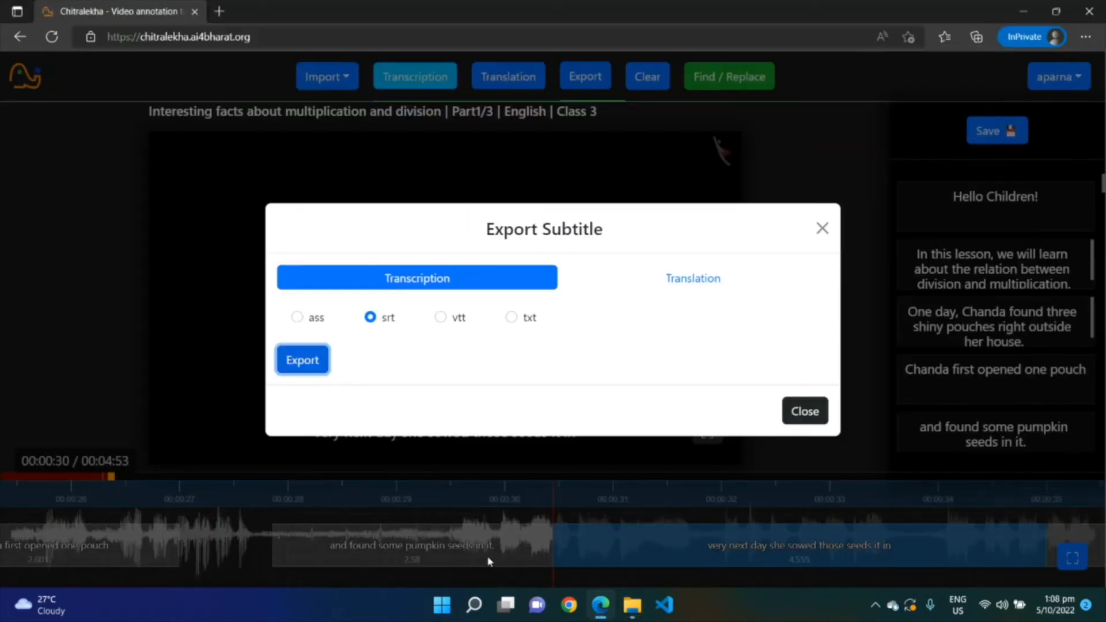
pyautogui.click(804, 411)
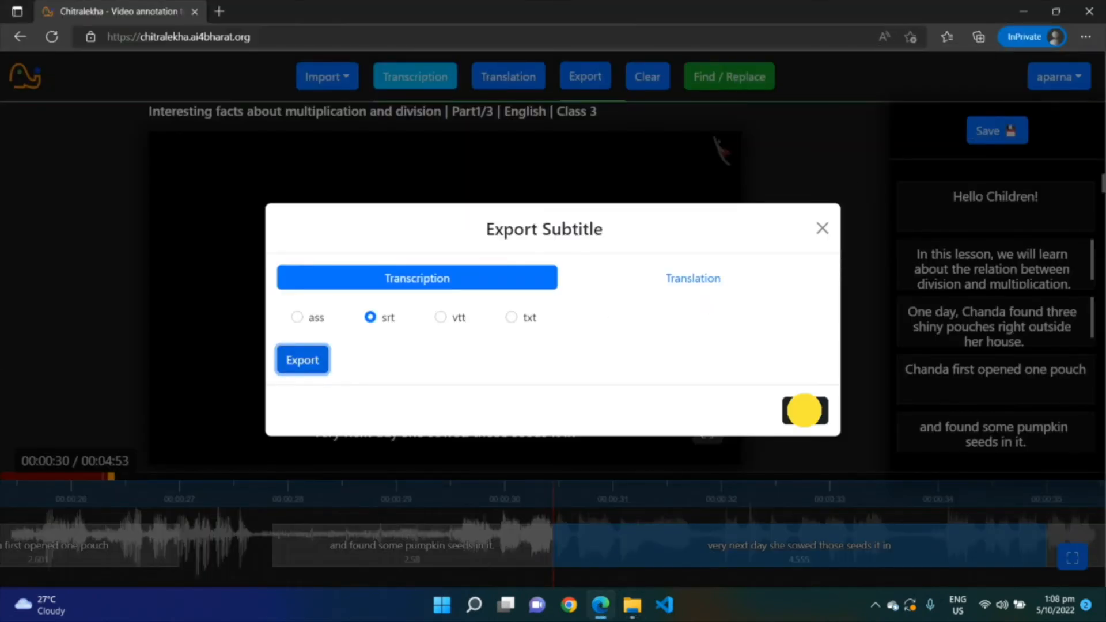
pyautogui.click(647, 76)
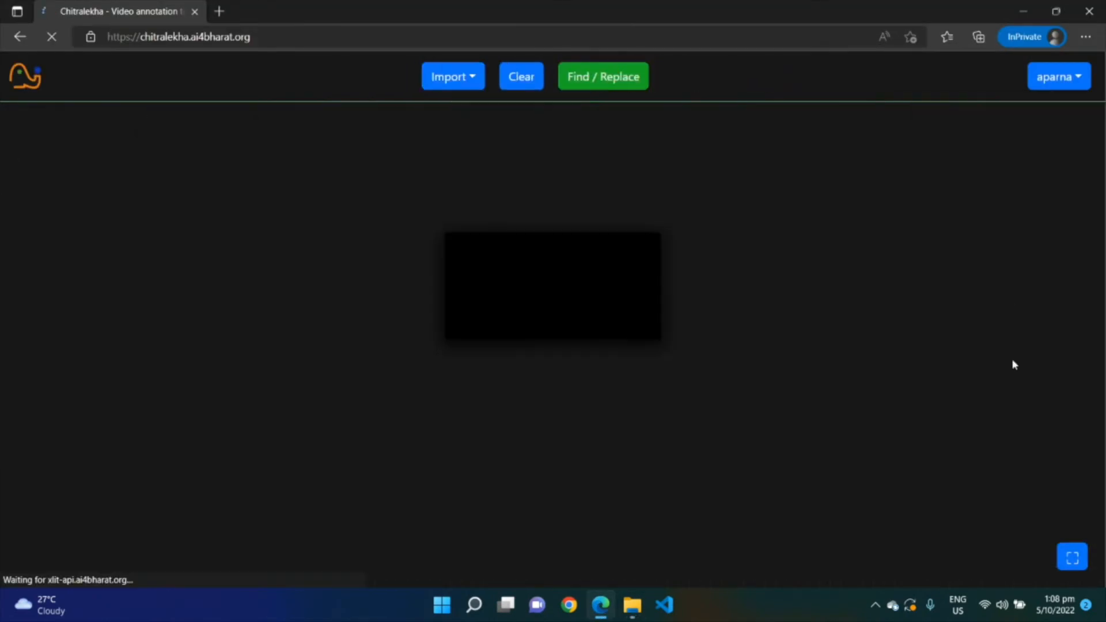
pyautogui.click(515, 188)
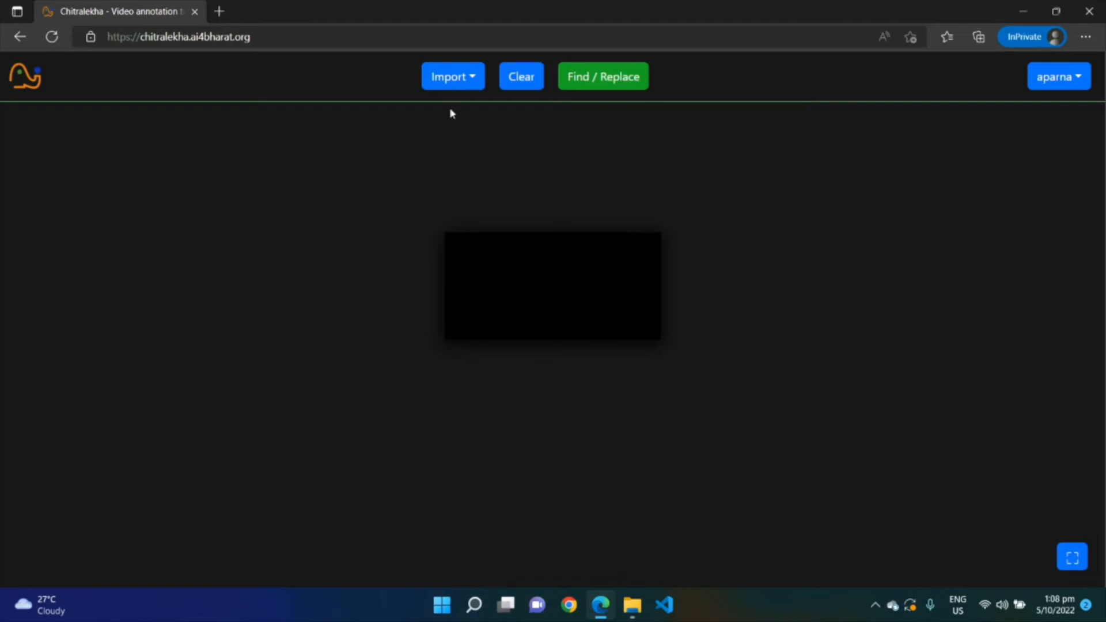
# Import the YouTube video again by pasting its URL and fetching it
pyautogui.click(458, 82)
pyautogui.click(499, 121)
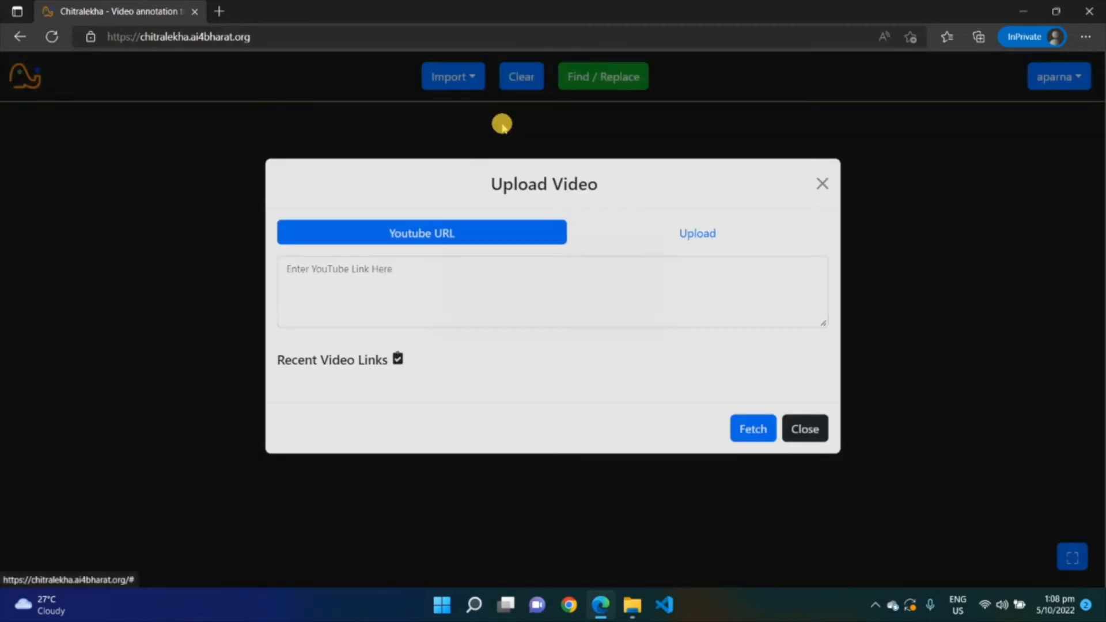
pyautogui.write('https://www.youtube.com/watch?v=XPfRp-dTwAU')
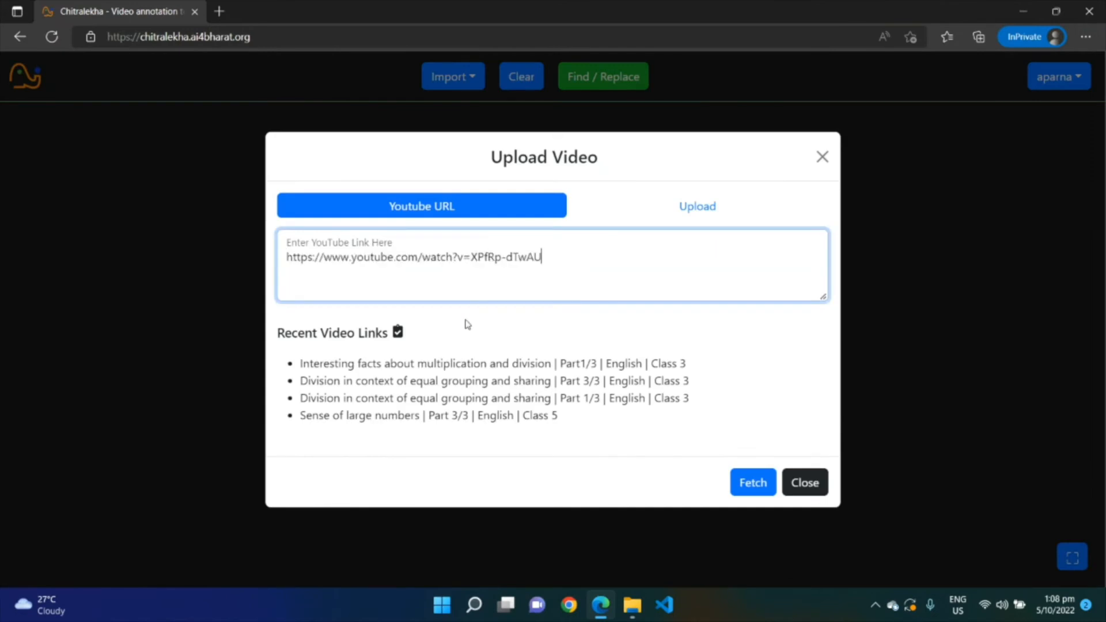
pyautogui.click(751, 484)
pyautogui.click(739, 486)
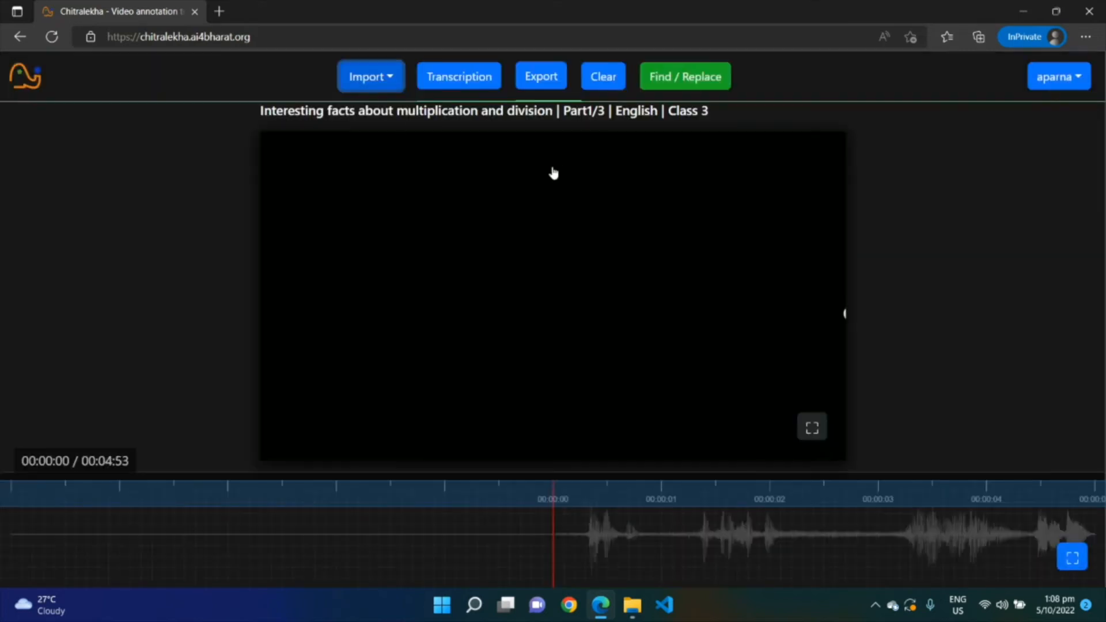
# Transcribe the video with Custom as the transcript source and English as the language
pyautogui.click(375, 79)
pyautogui.click(458, 76)
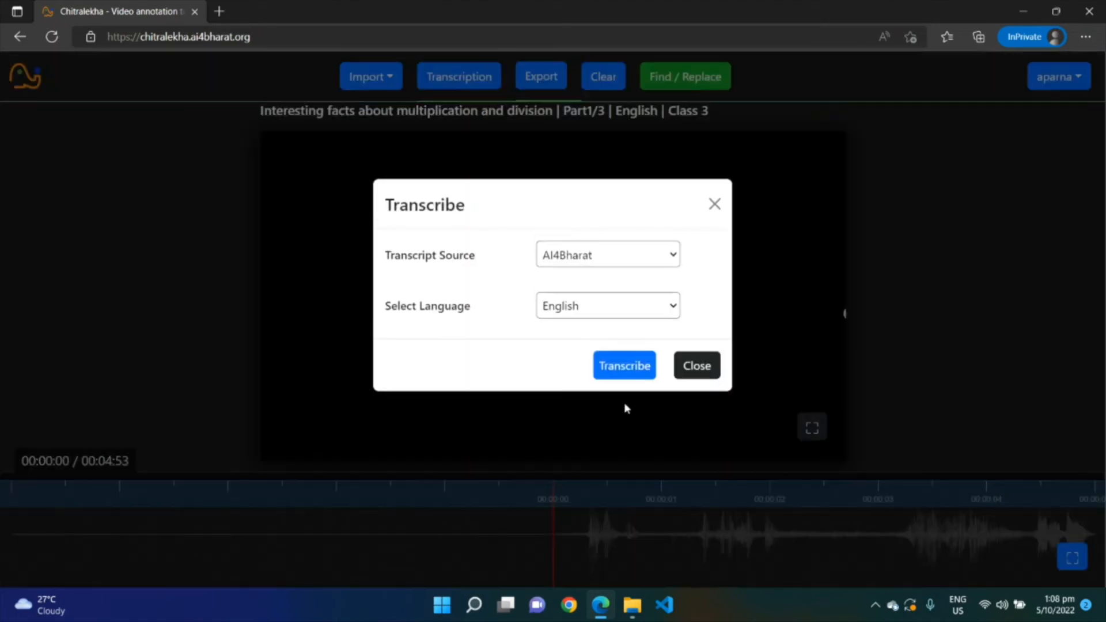
pyautogui.click(636, 260)
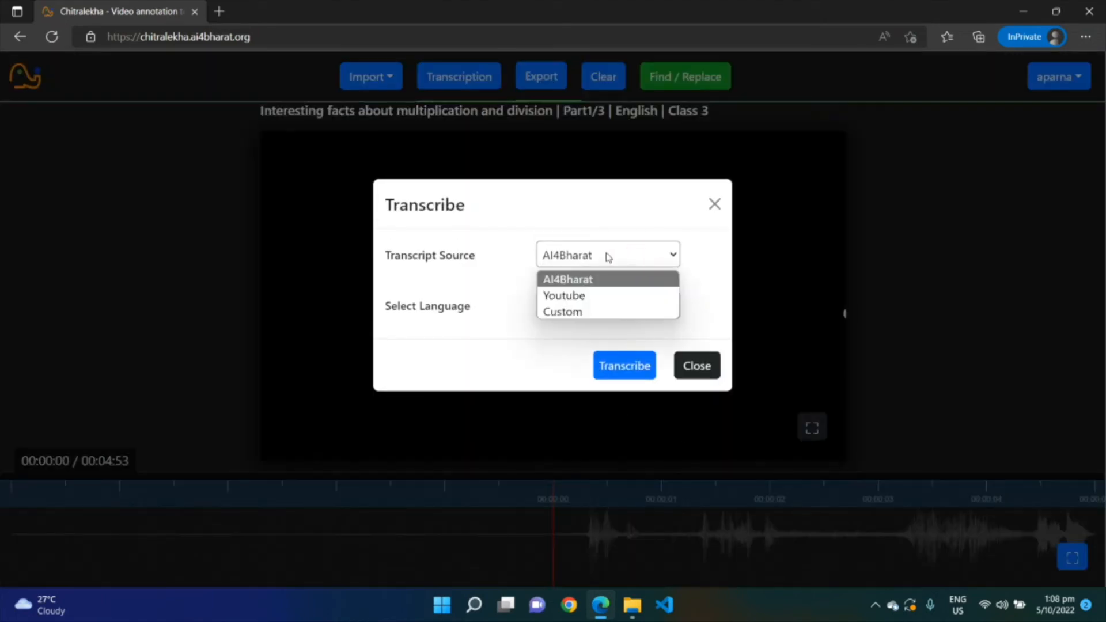
pyautogui.click(587, 312)
pyautogui.click(506, 276)
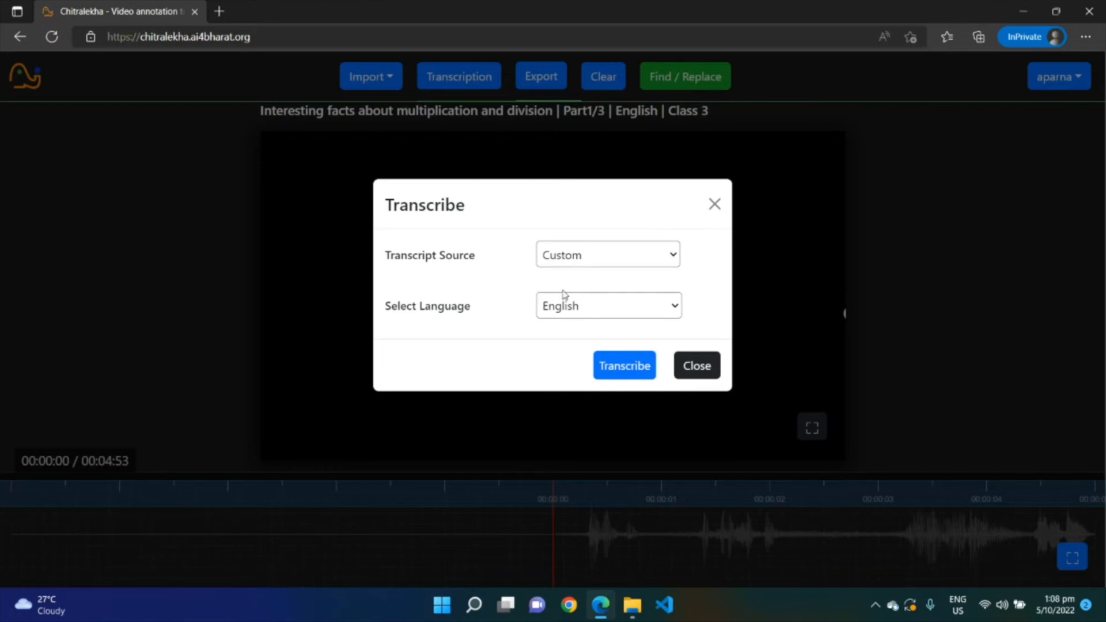
pyautogui.click(615, 368)
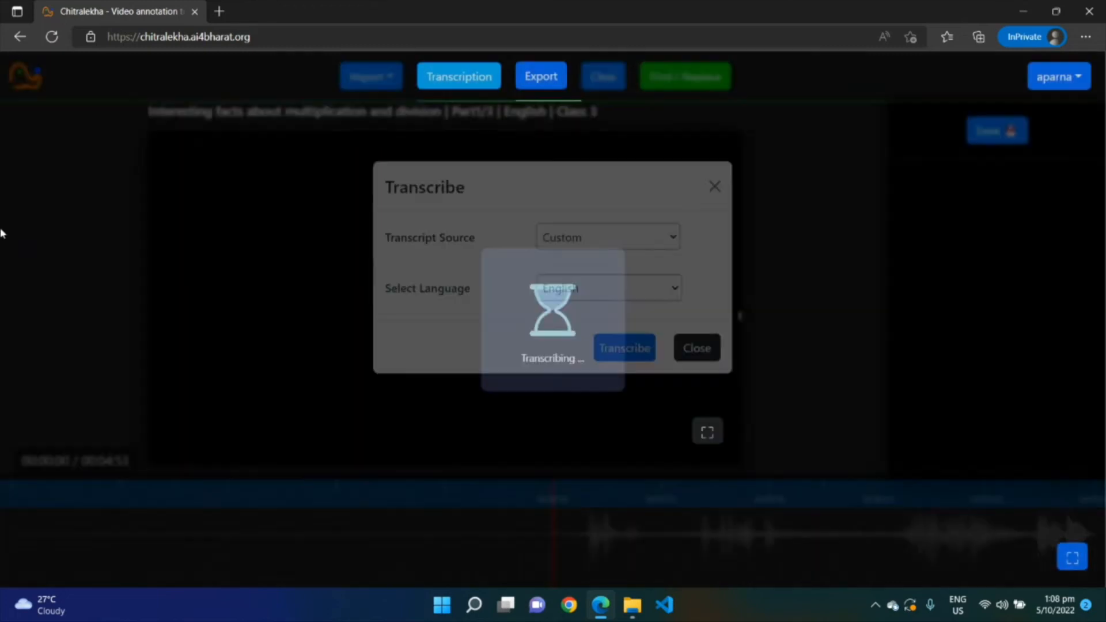
# Import the downloaded 1664946466086.srt subtitle file in English
pyautogui.click(367, 74)
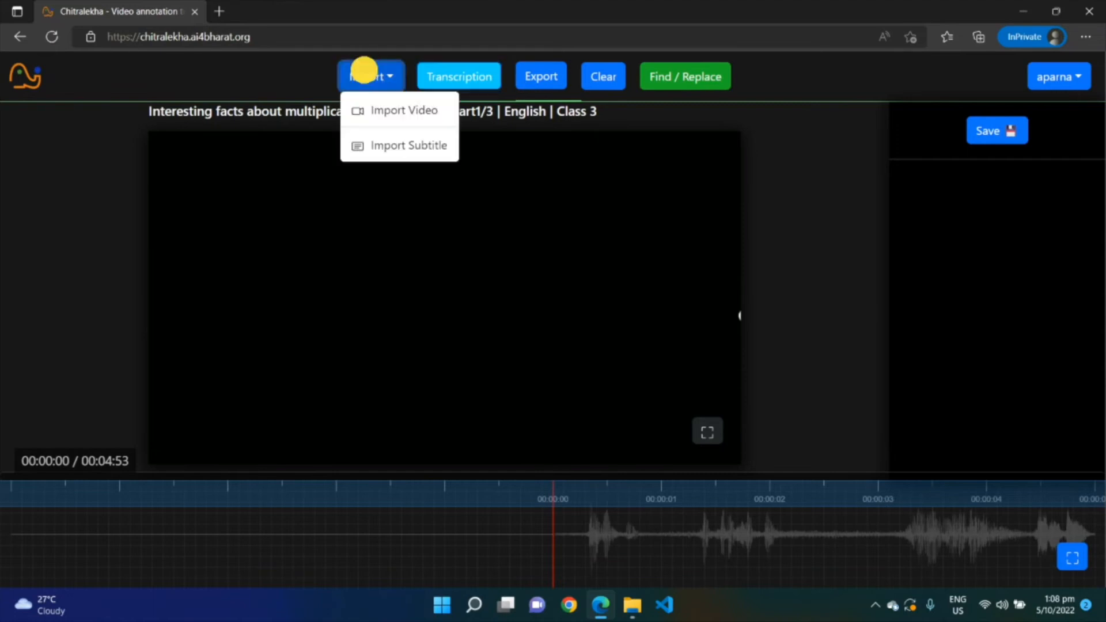
pyautogui.click(376, 152)
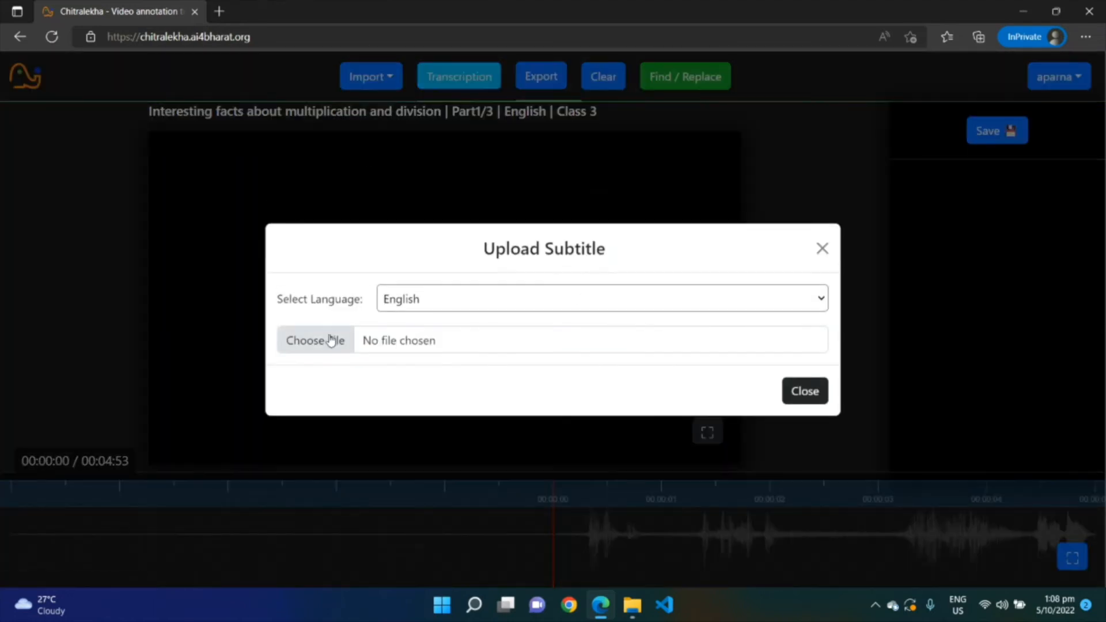
pyautogui.click(314, 340)
pyautogui.click(66, 231)
pyautogui.doubleClick(247, 163)
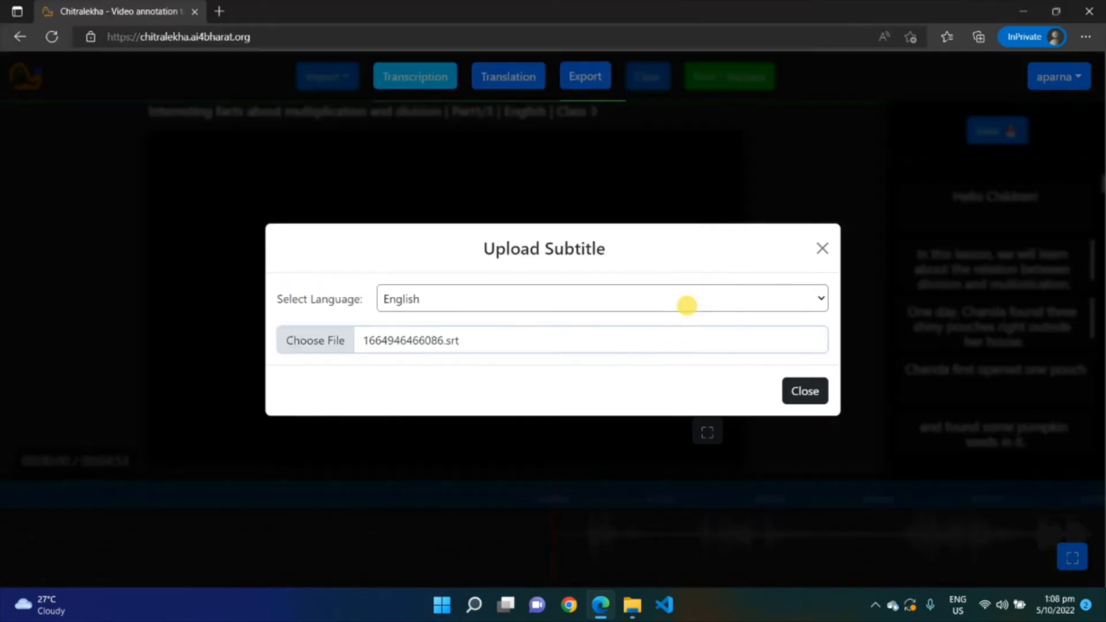
pyautogui.click(816, 397)
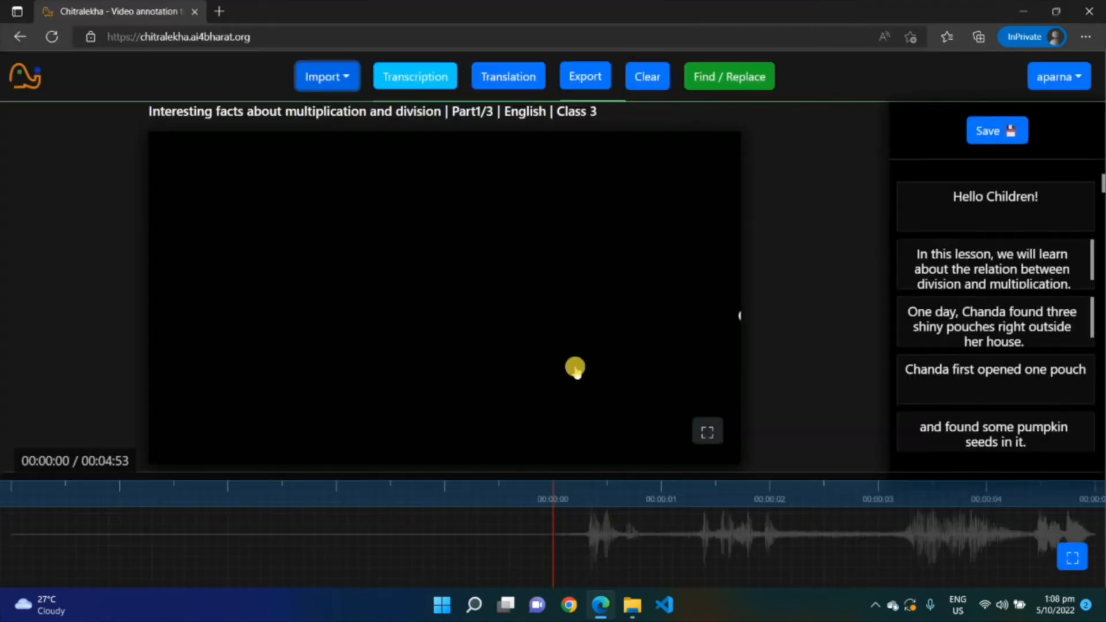
# Step through the imported subtitles in the list to check them against the video
pyautogui.click(1060, 218)
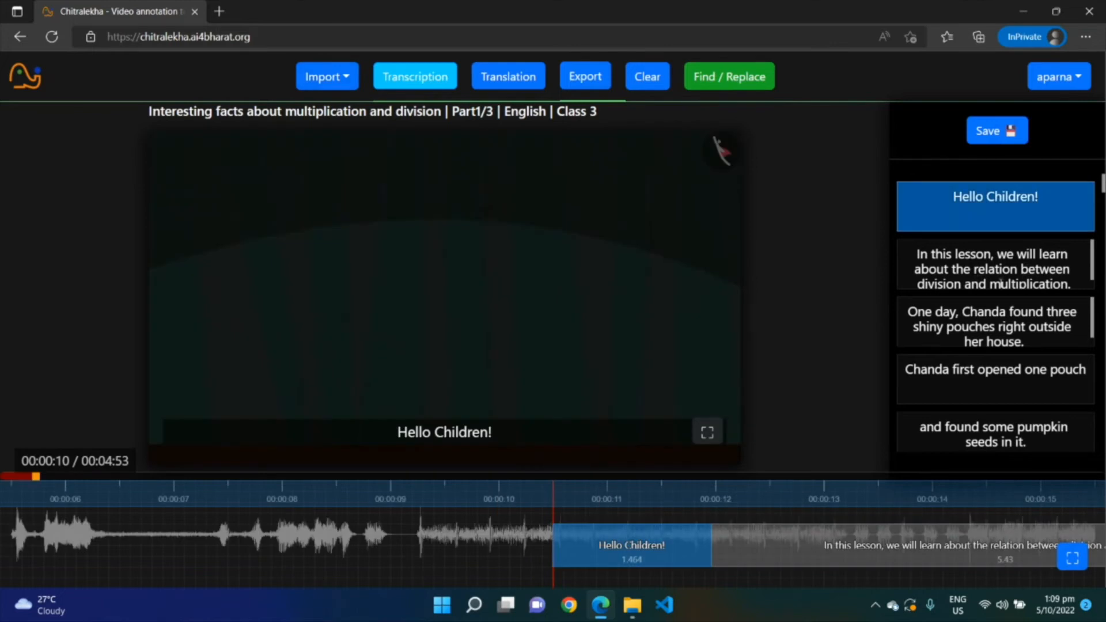
pyautogui.click(1003, 283)
pyautogui.click(1053, 325)
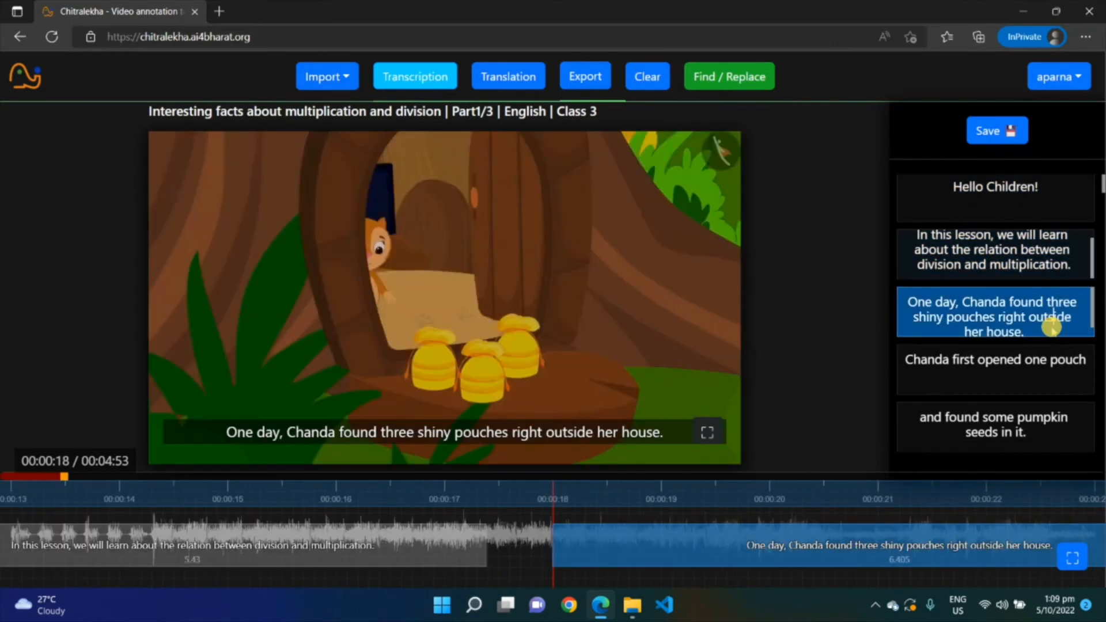
pyautogui.click(991, 323)
pyautogui.scroll(1, 1077, 324)
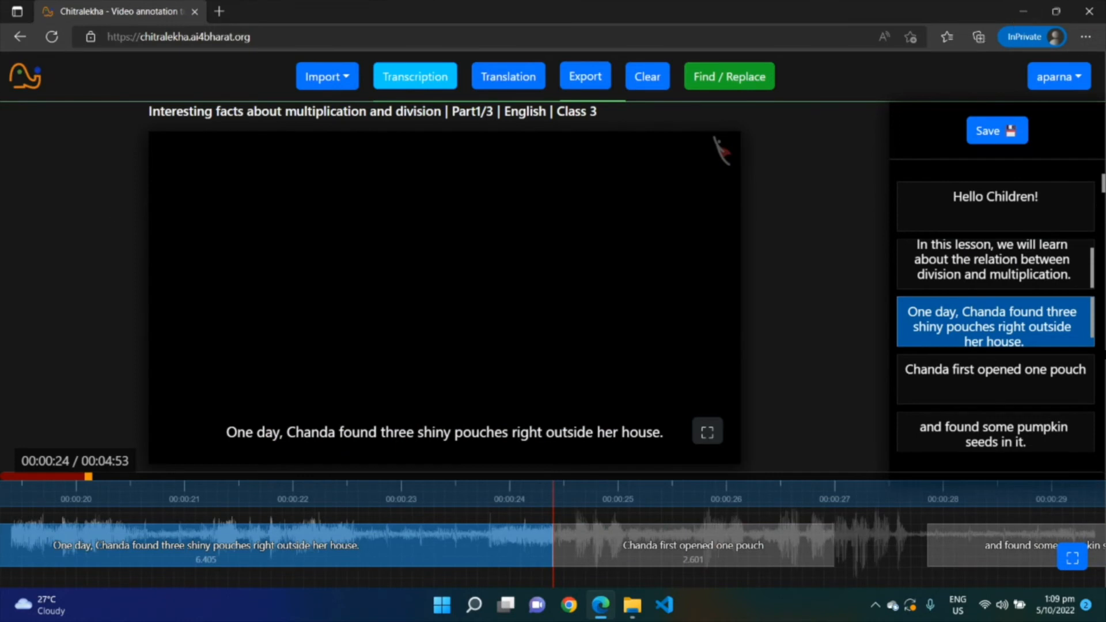
pyautogui.moveTo(1102, 187); pyautogui.dragTo(1104, 142)
pyautogui.click(1016, 398)
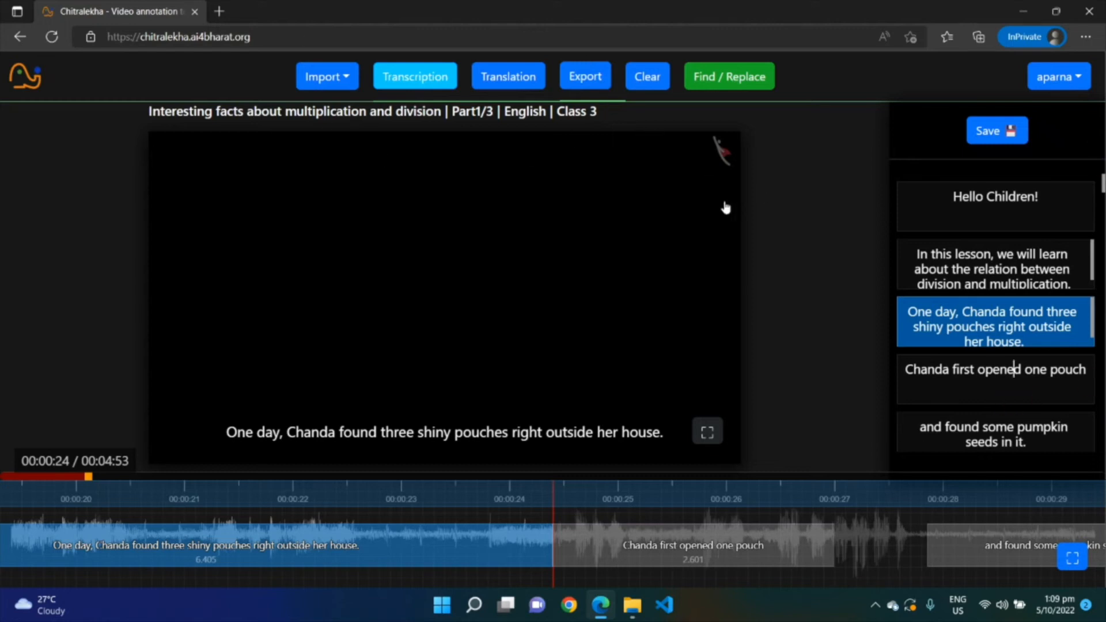
# Translate the subtitles into Hindi
pyautogui.click(512, 80)
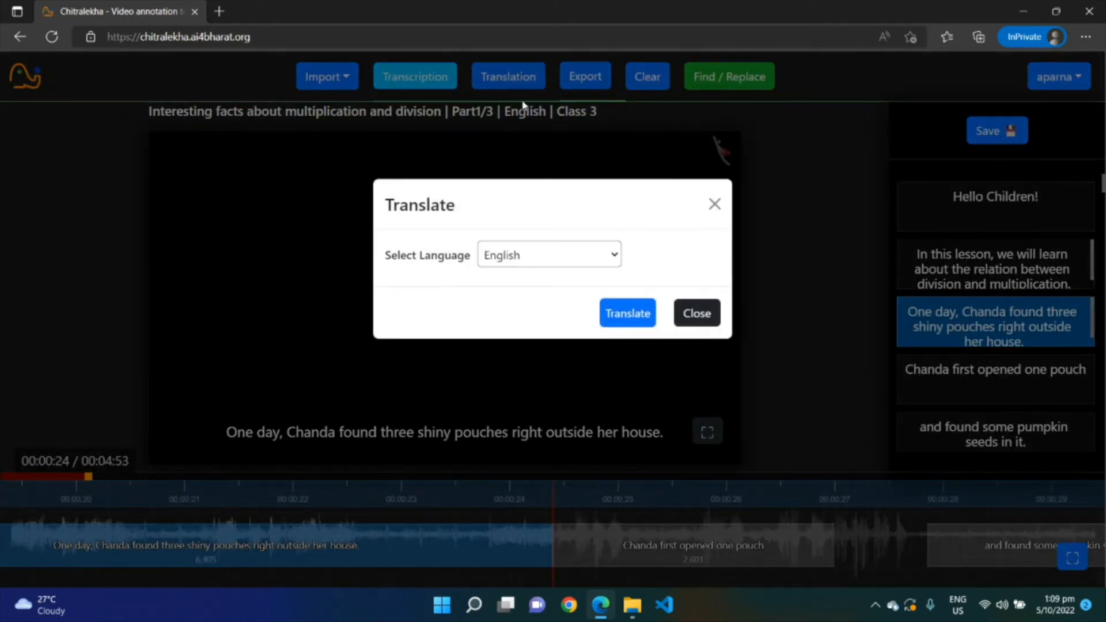
pyautogui.click(563, 253)
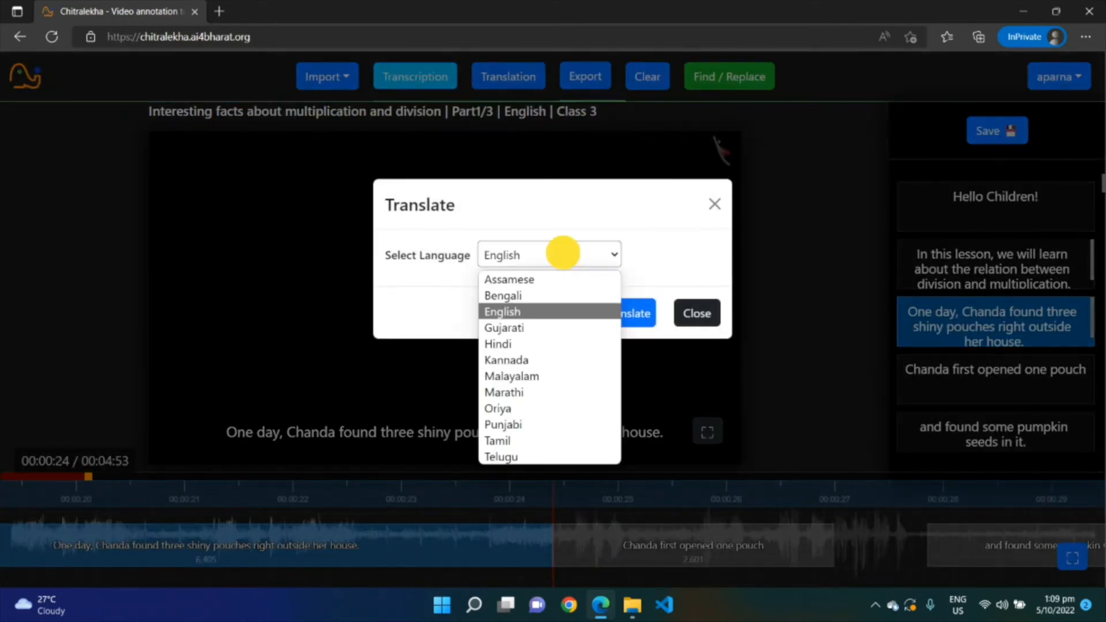
pyautogui.click(533, 344)
pyautogui.click(626, 318)
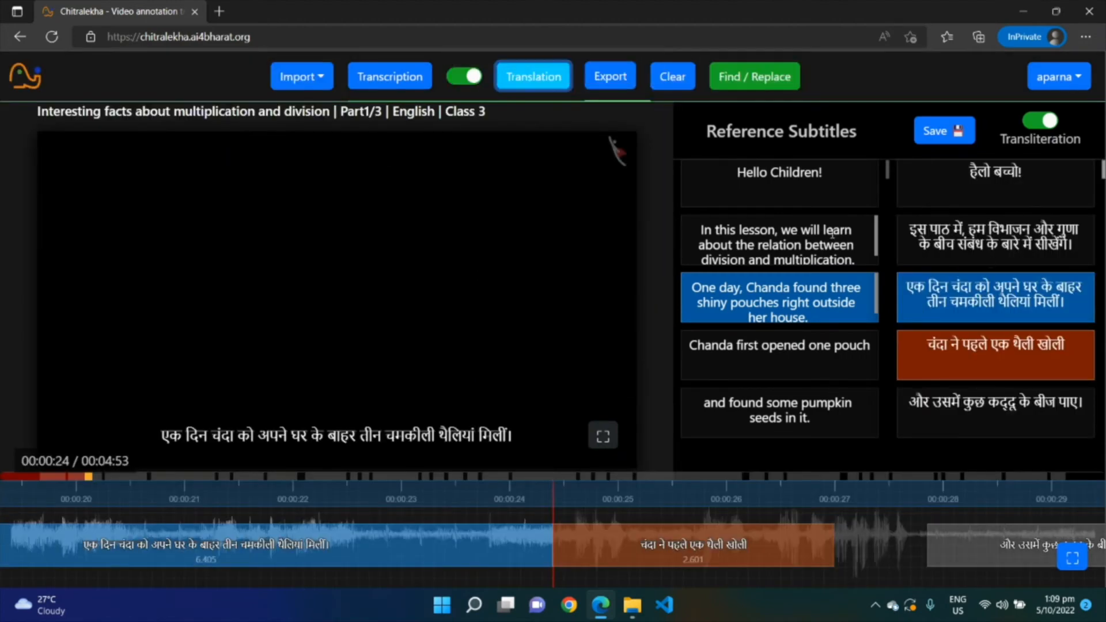
# Append the transliterated Hindi word हेलो to the end of the first translated subtitle
pyautogui.click(833, 193)
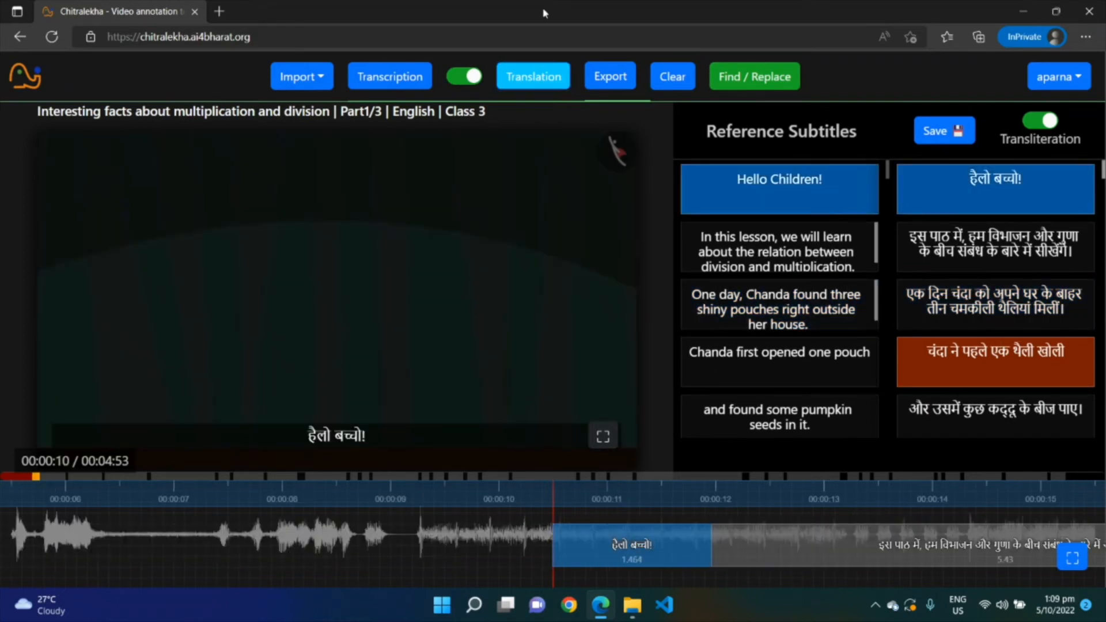
pyautogui.click(1052, 174)
pyautogui.click(777, 557)
pyautogui.click(468, 536)
pyautogui.click(1033, 180)
pyautogui.click(763, 178)
pyautogui.click(1039, 183)
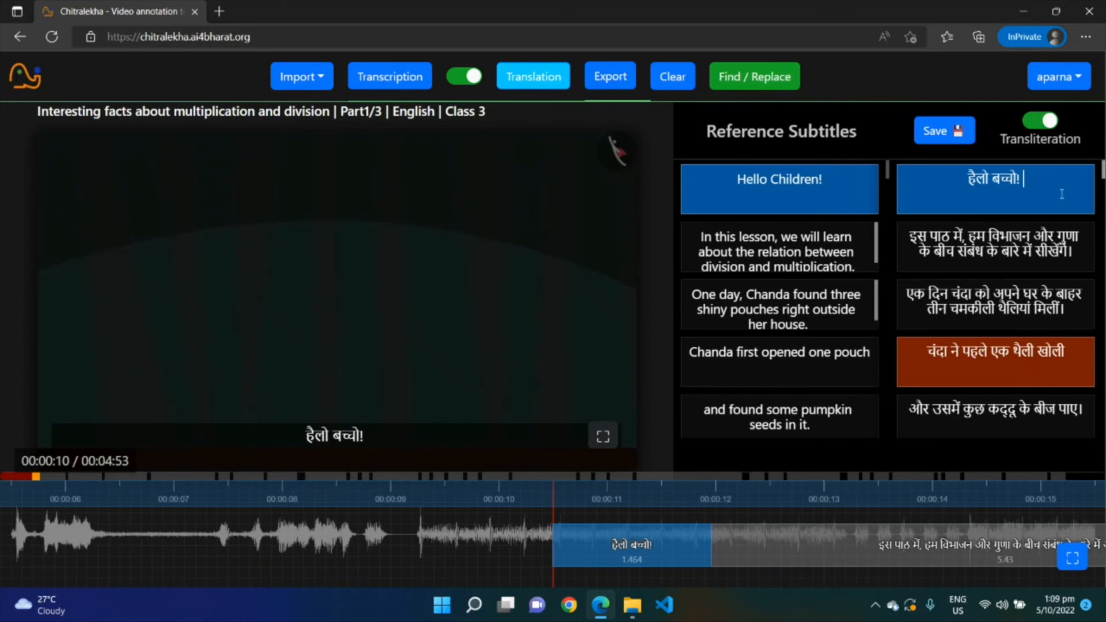
pyautogui.click(1045, 121)
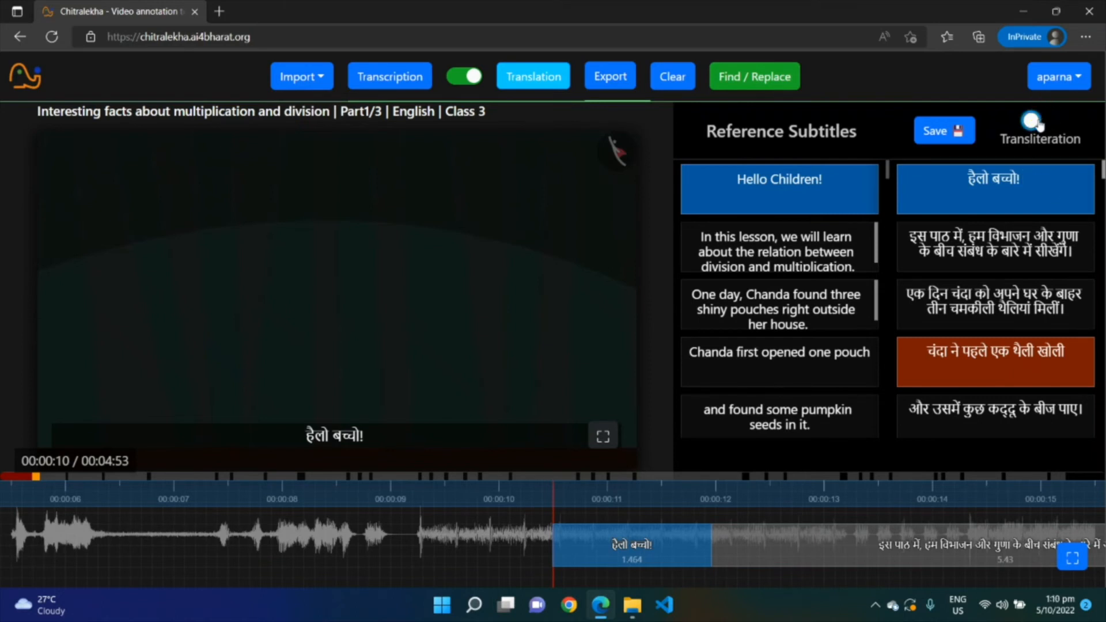
pyautogui.click(1050, 182)
pyautogui.click(1044, 121)
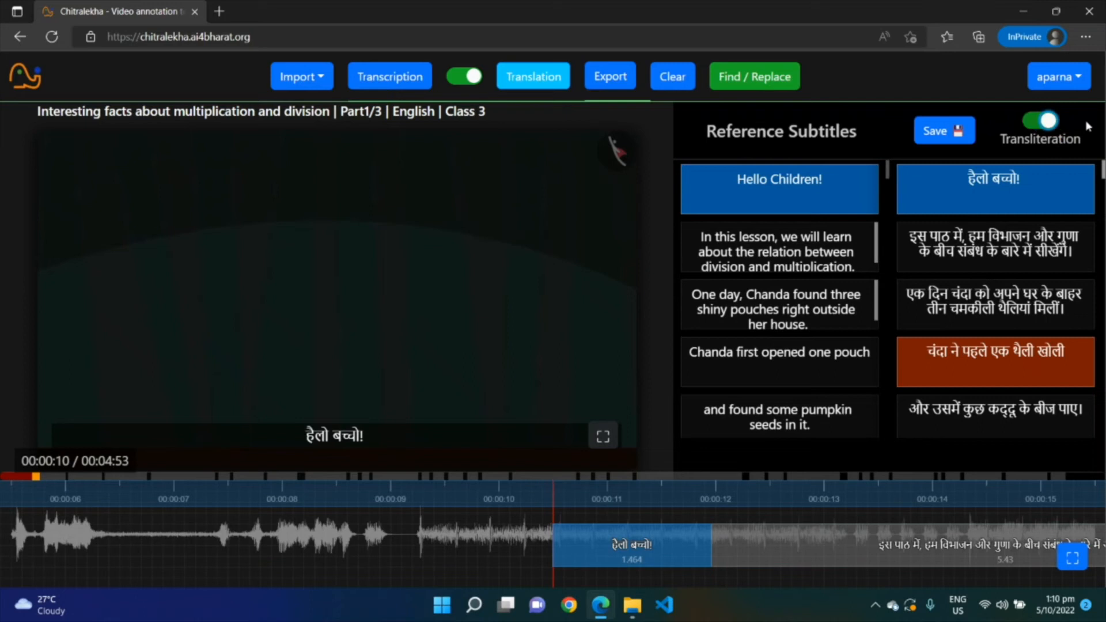
pyautogui.click(1050, 180)
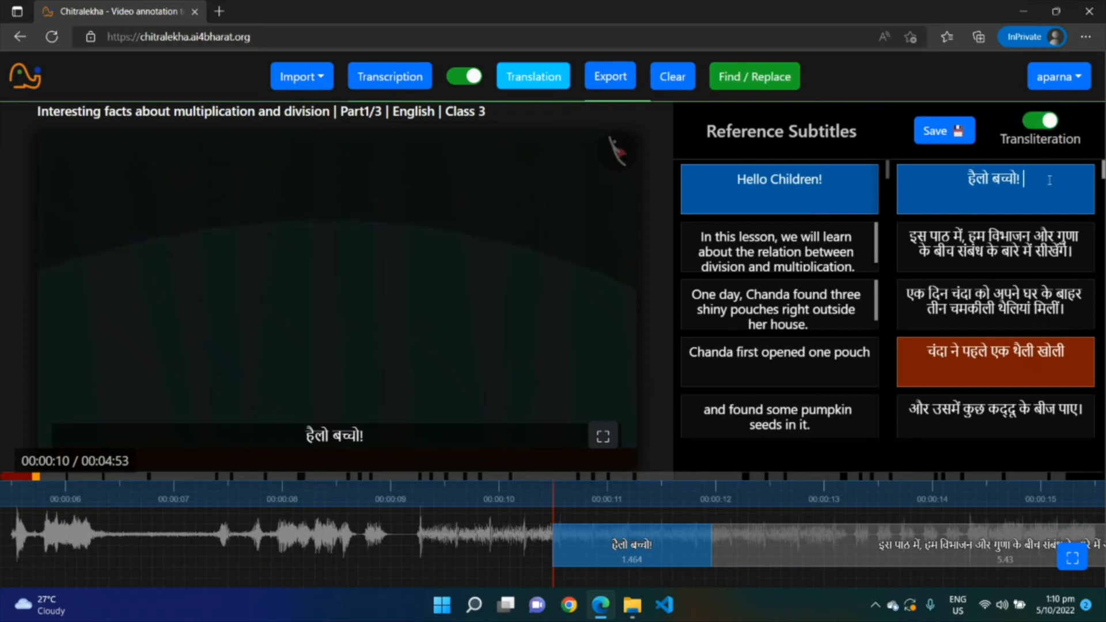
pyautogui.write('hello')
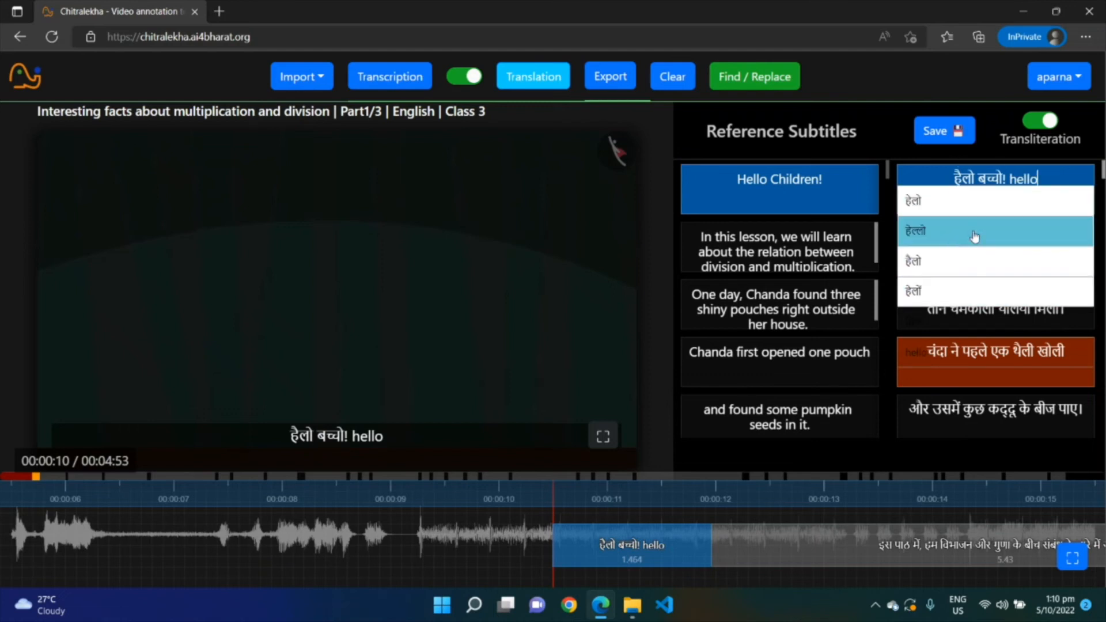
pyautogui.press('Down')
pyautogui.press('Up')
pyautogui.press('Down')
pyautogui.press('Down')
pyautogui.press('Up')
pyautogui.press('Up')
pyautogui.press('Up')
pyautogui.press('Return')
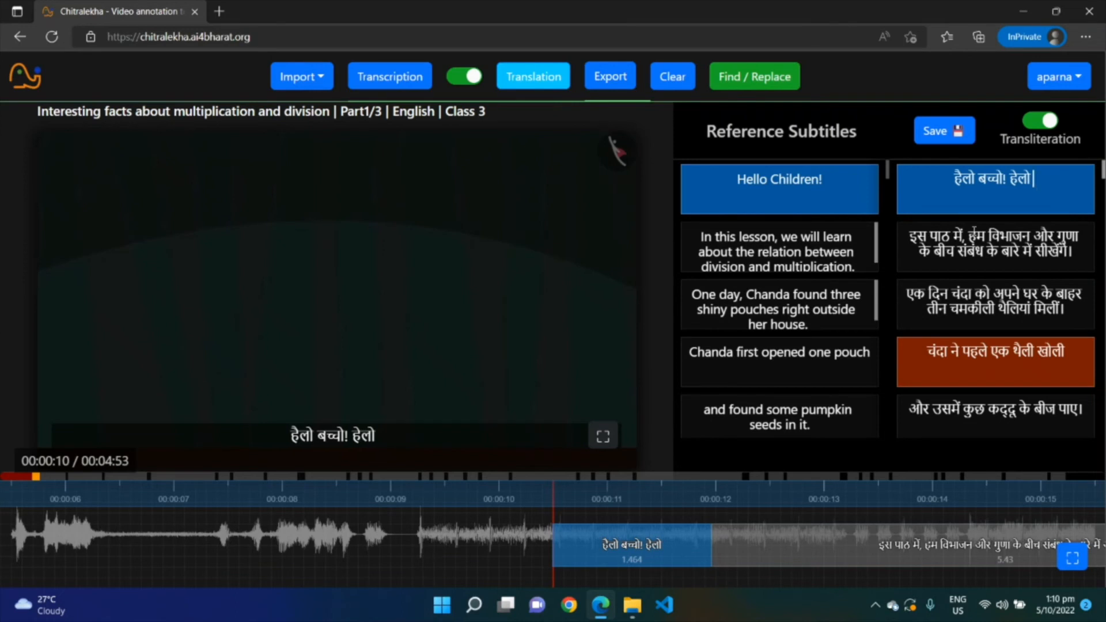
# Turn transliteration off and append the English word world to the first translated subtitle
pyautogui.click(1040, 121)
pyautogui.click(1054, 187)
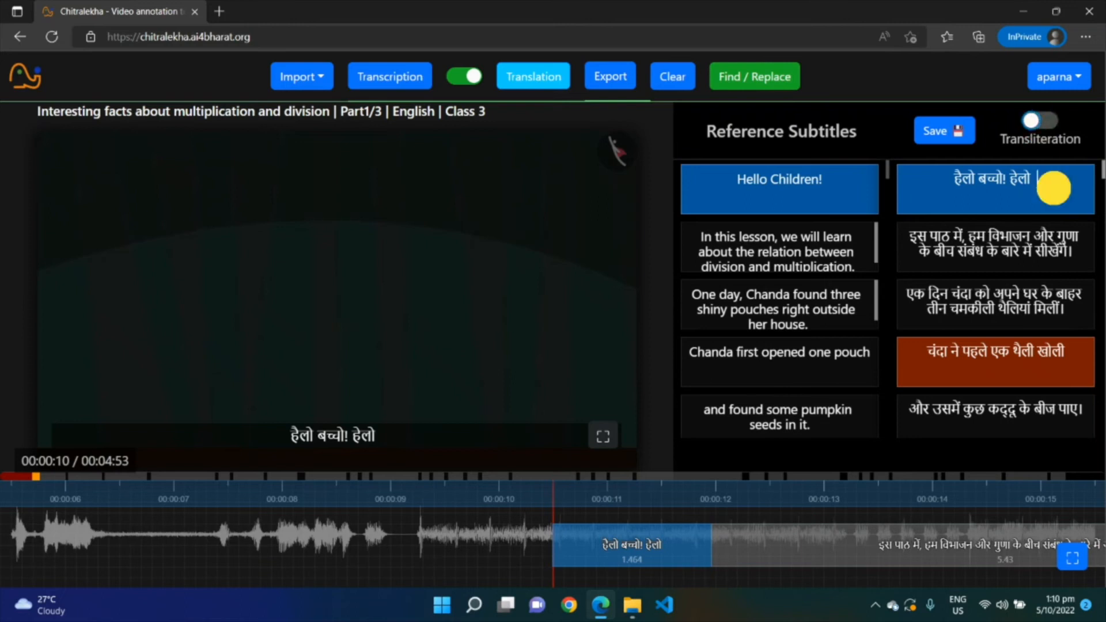
pyautogui.write('world')
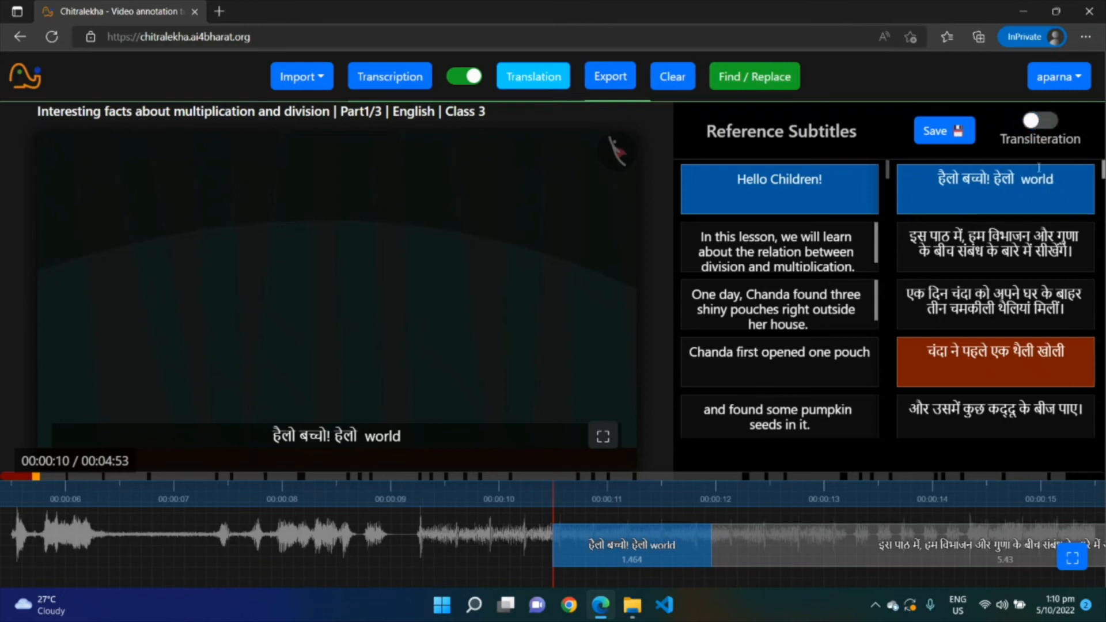
# Turn transliteration back on and append the Hindi word दुनिया to the first translated subtitle
pyautogui.click(1044, 122)
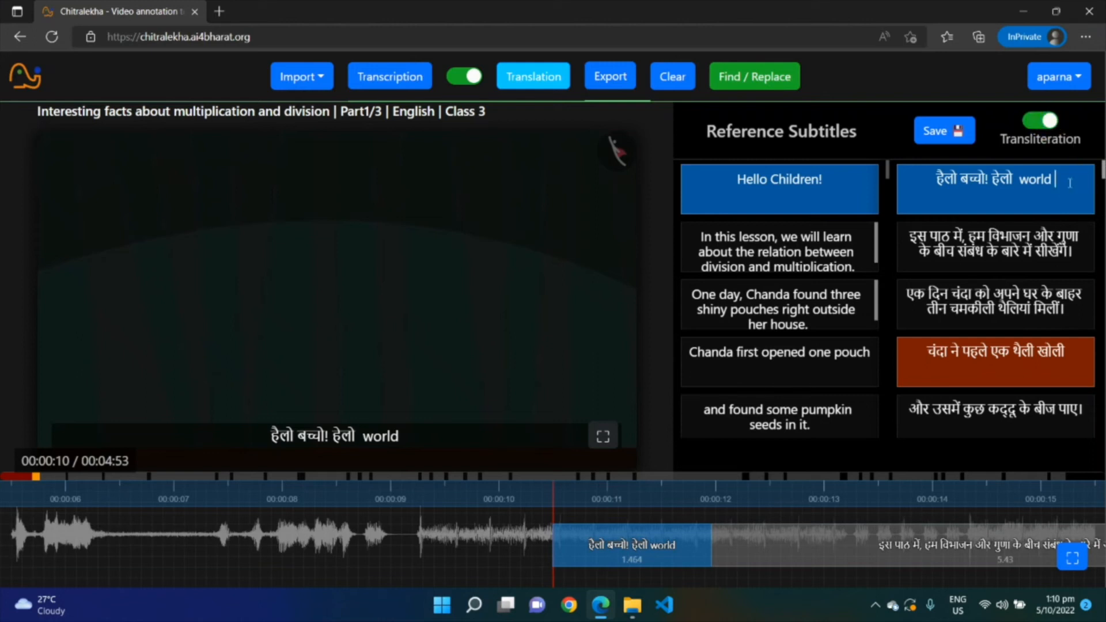
pyautogui.write('duniya')
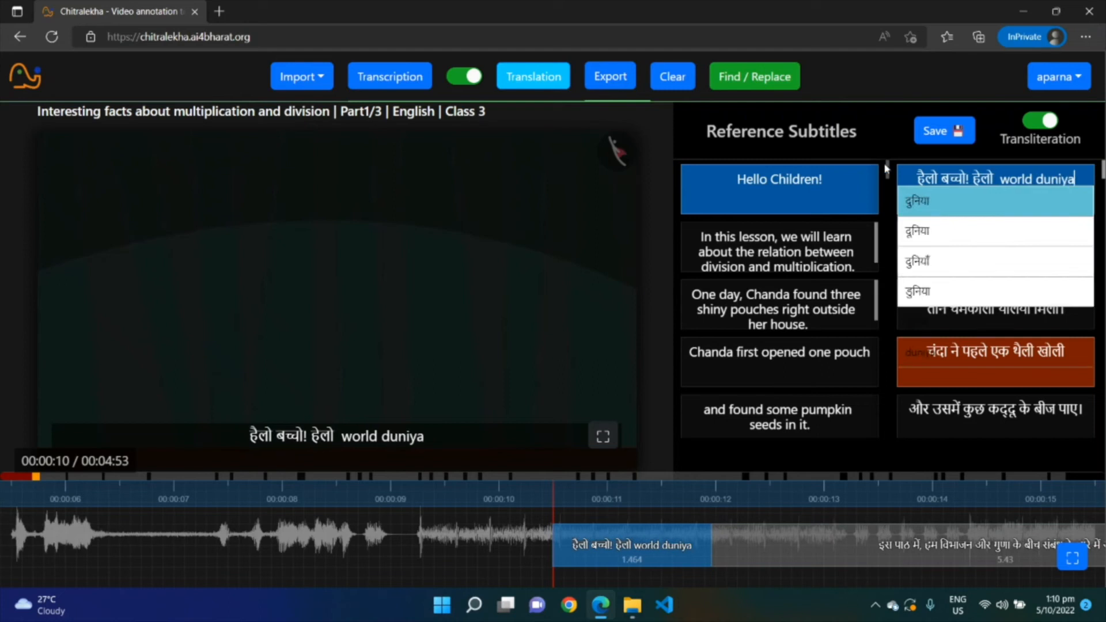
pyautogui.click(914, 213)
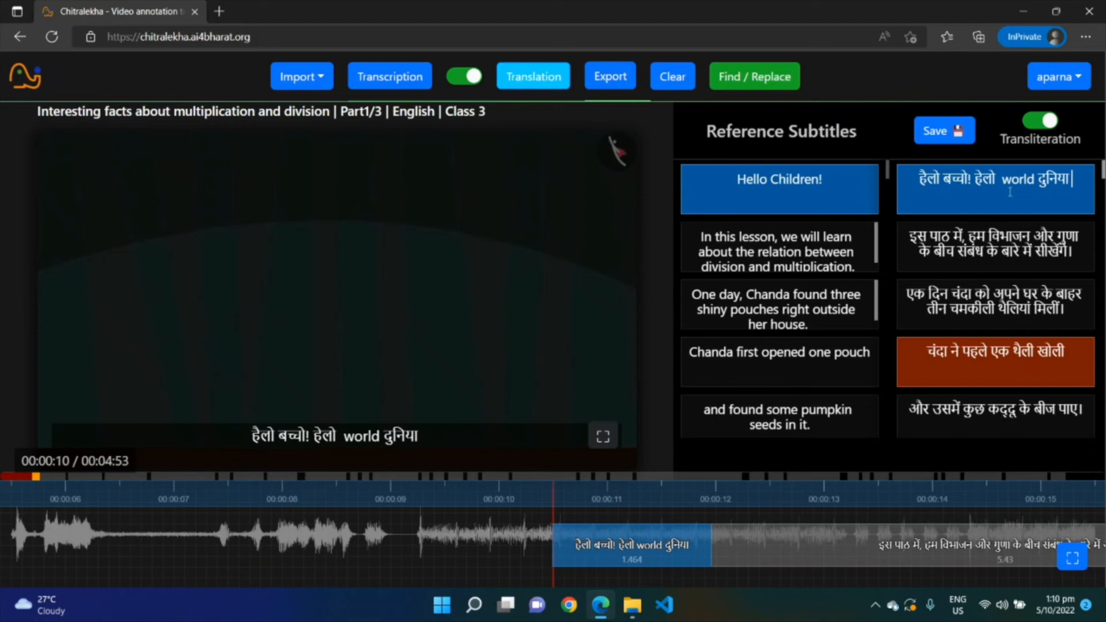
pyautogui.write('du')
pyautogui.press('Down')
pyautogui.press('Down')
pyautogui.press('Down')
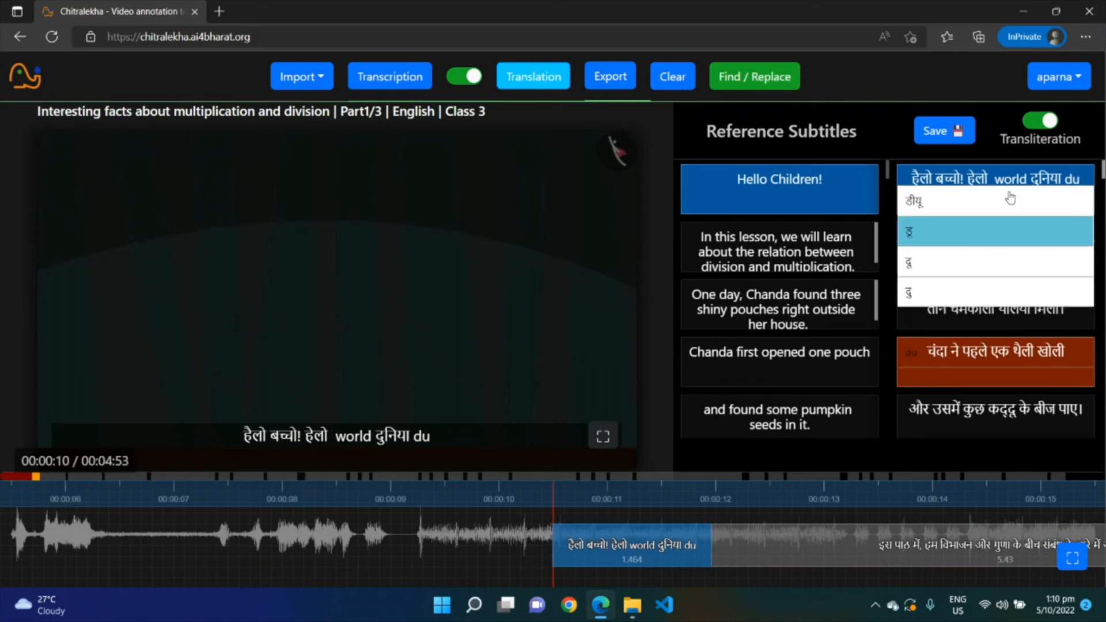
pyautogui.press('Return')
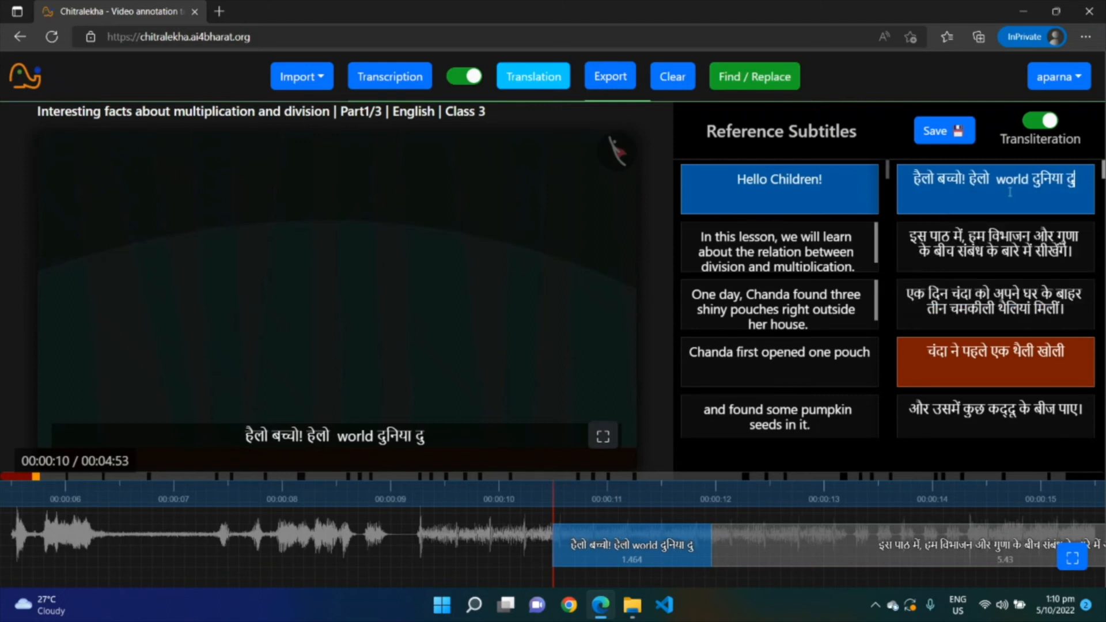
pyautogui.write('ni')
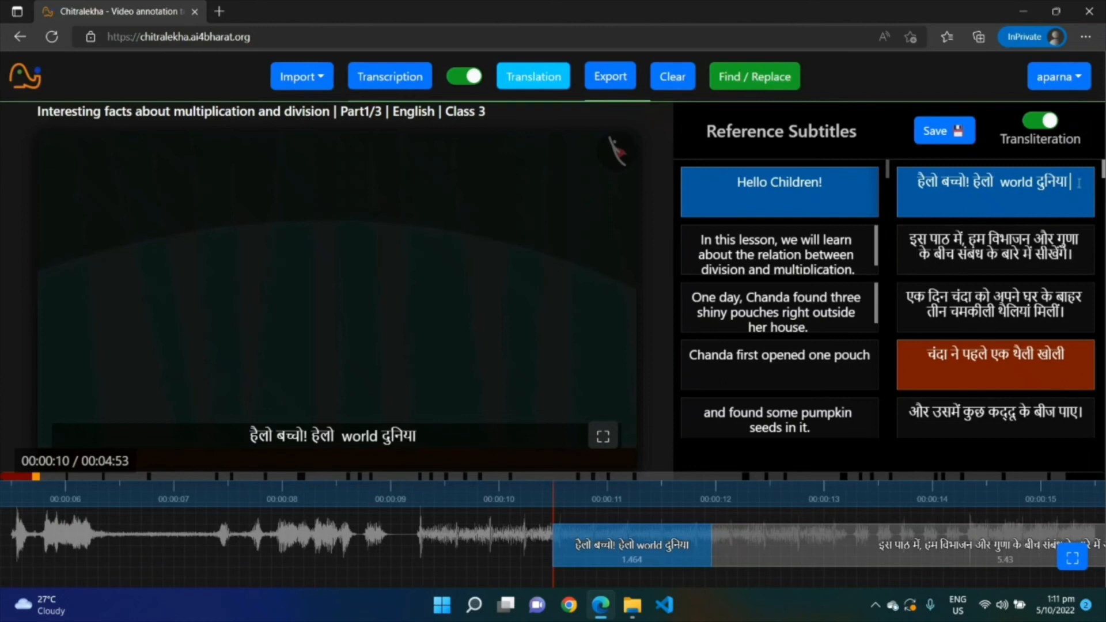
# Export the Hindi translation as an srt subtitle file
pyautogui.scroll(-3, 1072, 257)
pyautogui.scroll(1, 1079, 296)
pyautogui.scroll(1, 1079, 295)
pyautogui.click(604, 75)
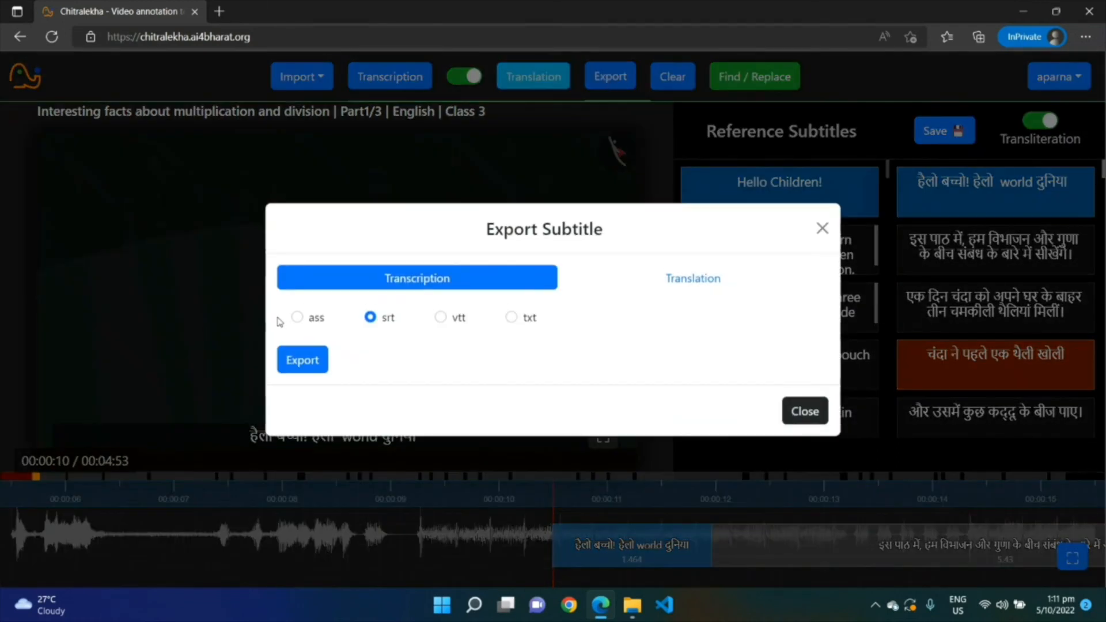
pyautogui.click(693, 278)
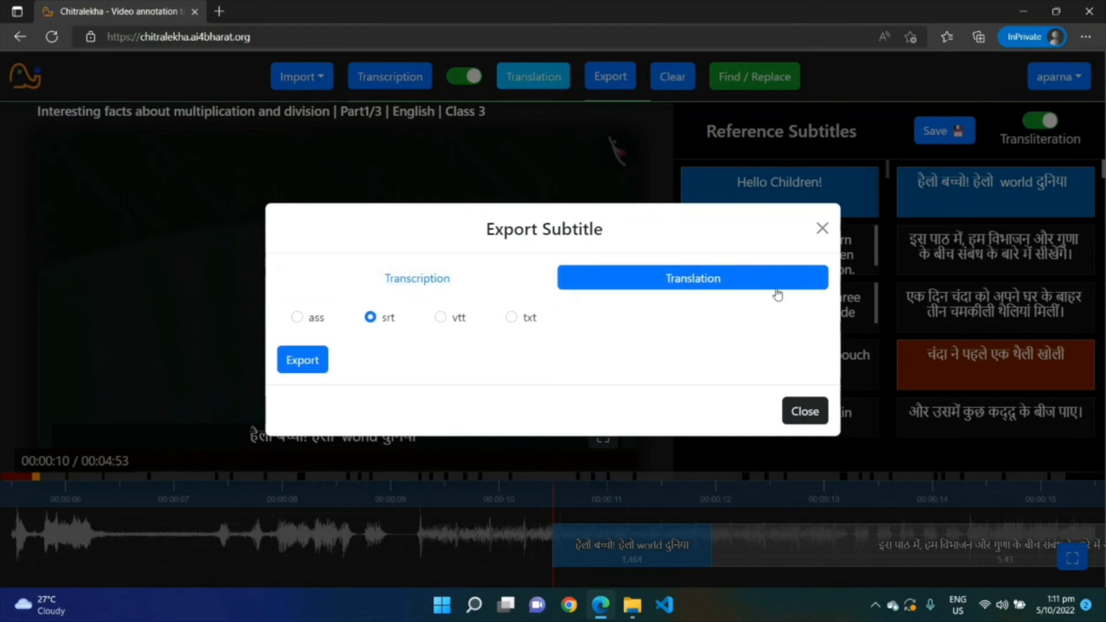
pyautogui.click(371, 317)
pyautogui.click(689, 280)
pyautogui.click(301, 362)
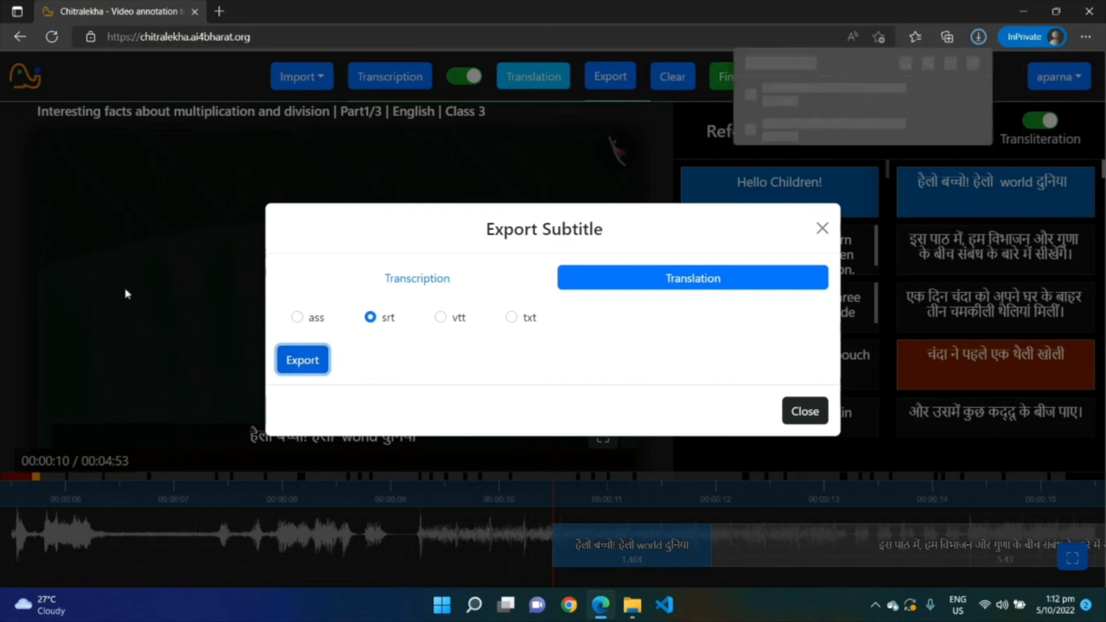
# Open the downloaded 1664946725629.srt file to review the exported translation, then close it and the export dialog
pyautogui.click(809, 95)
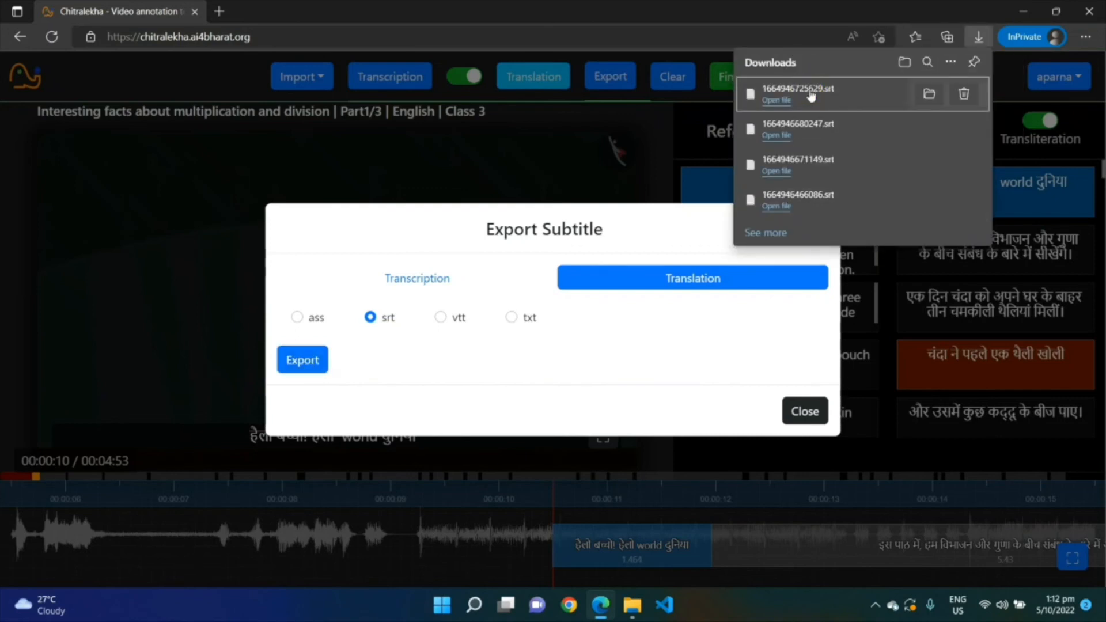
pyautogui.click(233, 12)
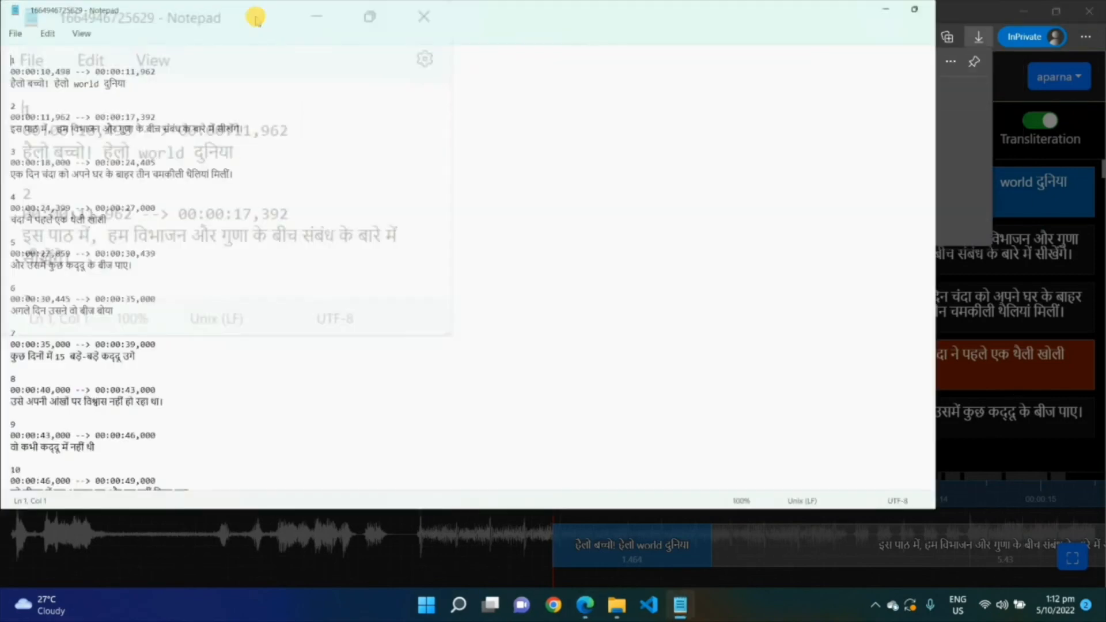
pyautogui.click(41, 83)
pyautogui.click(139, 84)
pyautogui.click(99, 89)
pyautogui.click(218, 165)
pyautogui.click(211, 148)
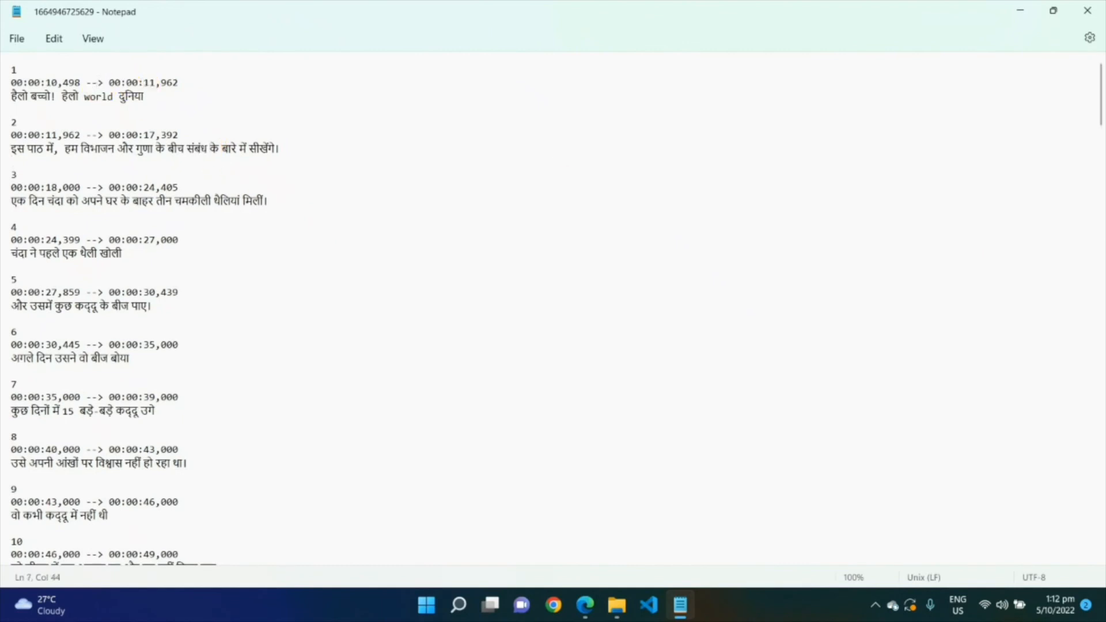
pyautogui.click(1083, 11)
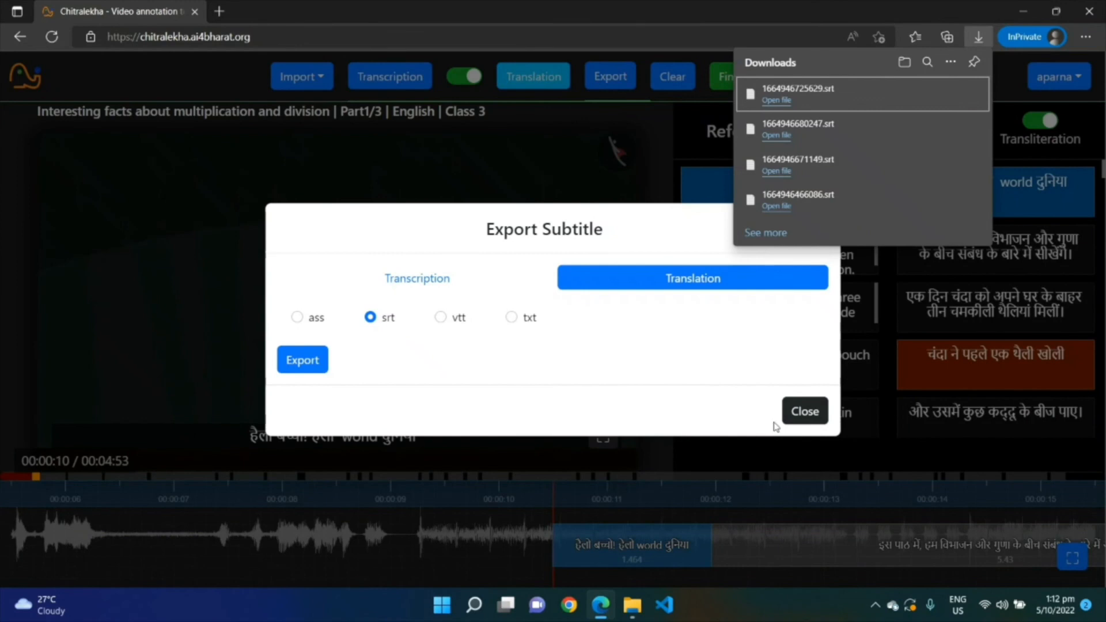
pyautogui.click(804, 409)
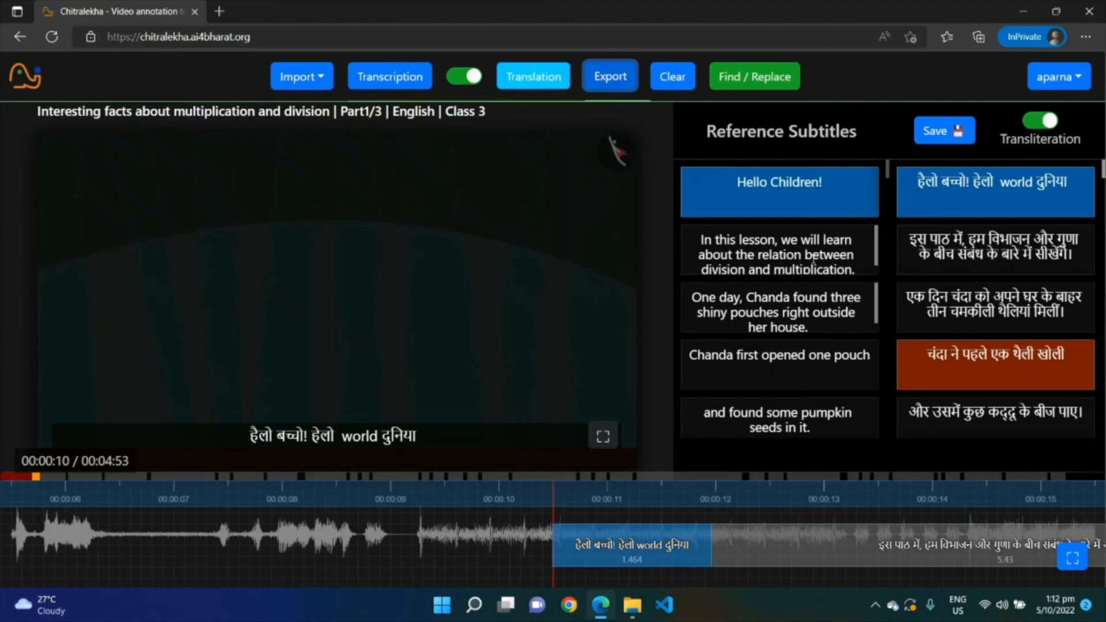
# Use Find and Replace to replace हेलो with नमस्कार in the translated subtitles
pyautogui.click(754, 77)
pyautogui.click(477, 292)
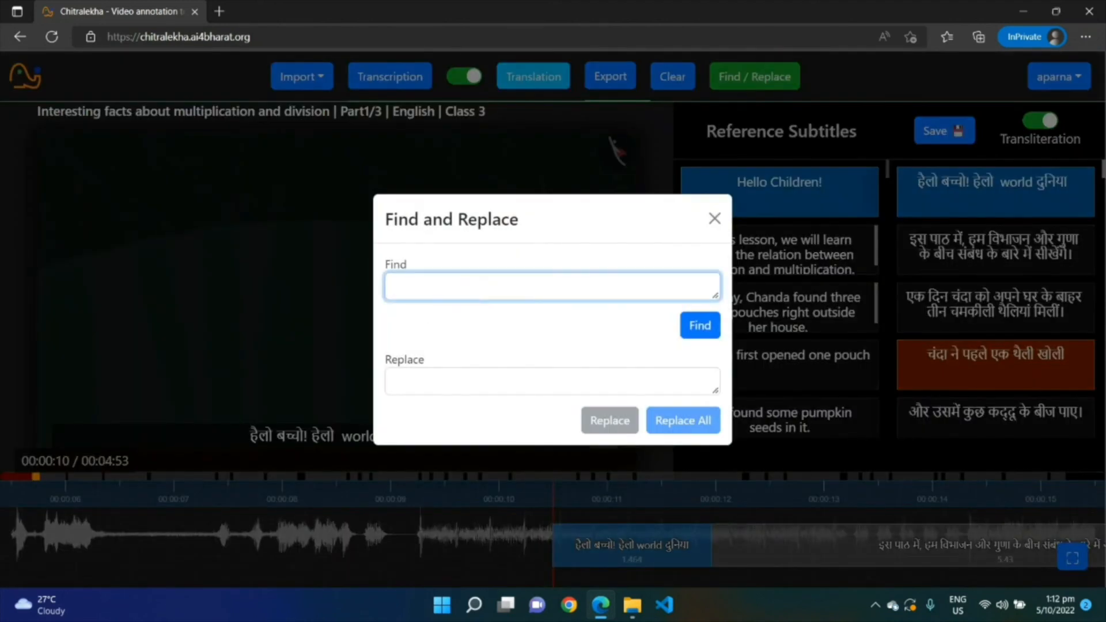
pyautogui.write('hello')
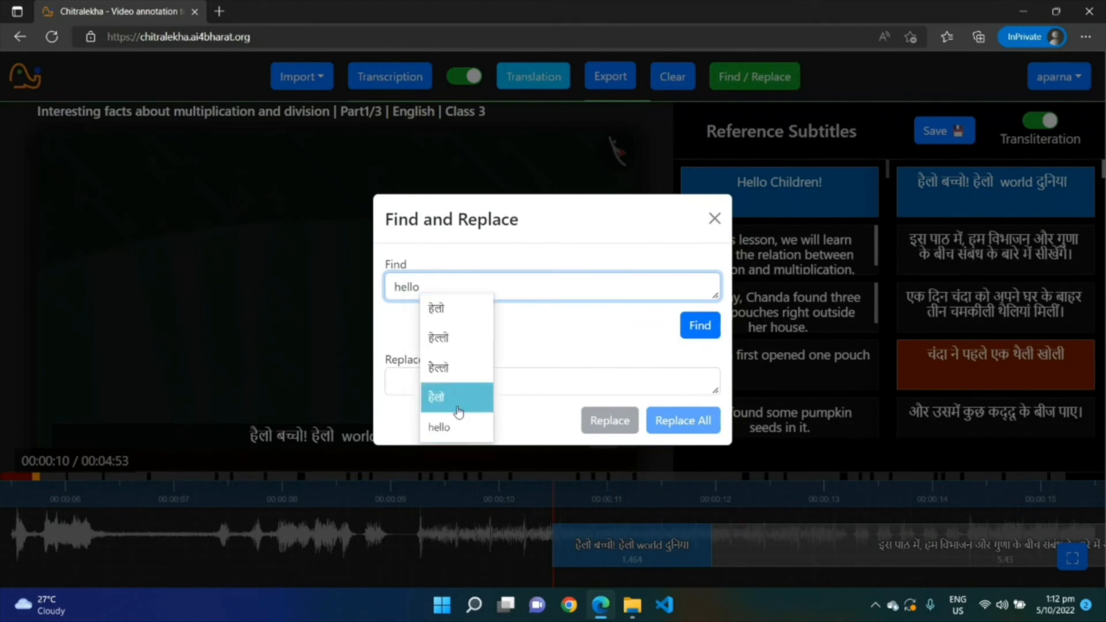
pyautogui.click(435, 402)
pyautogui.click(685, 325)
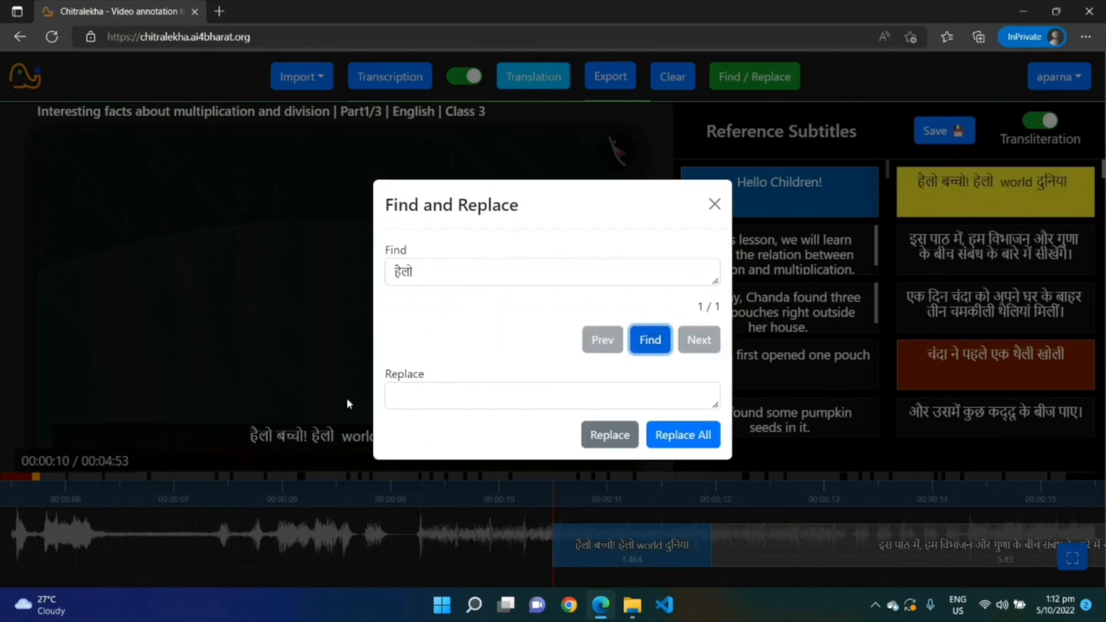
pyautogui.click(477, 407)
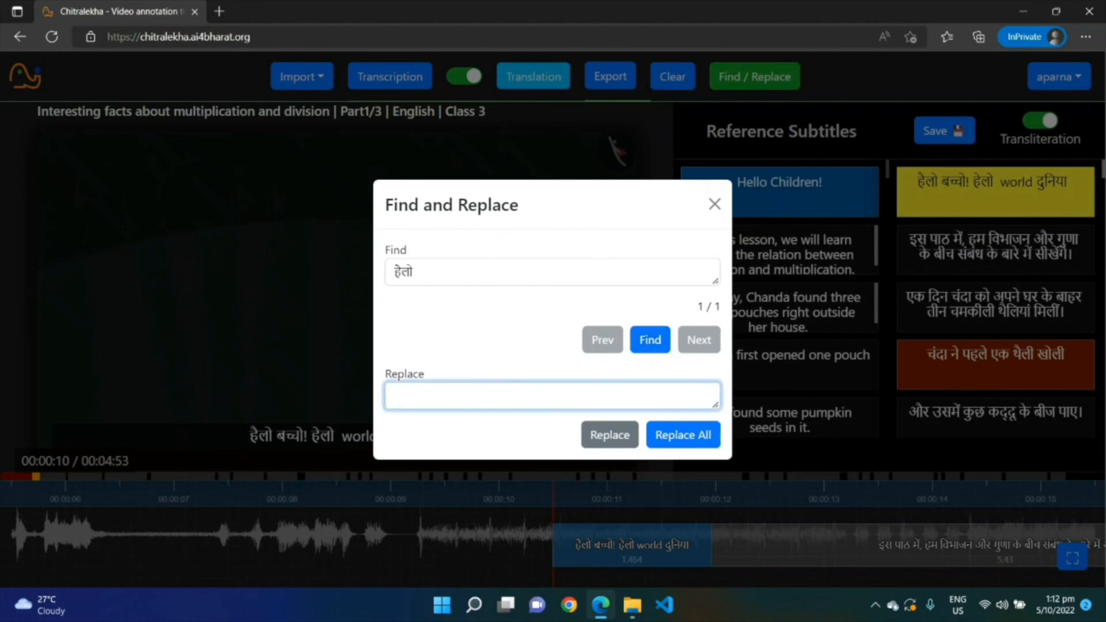
pyautogui.write('namaskar')
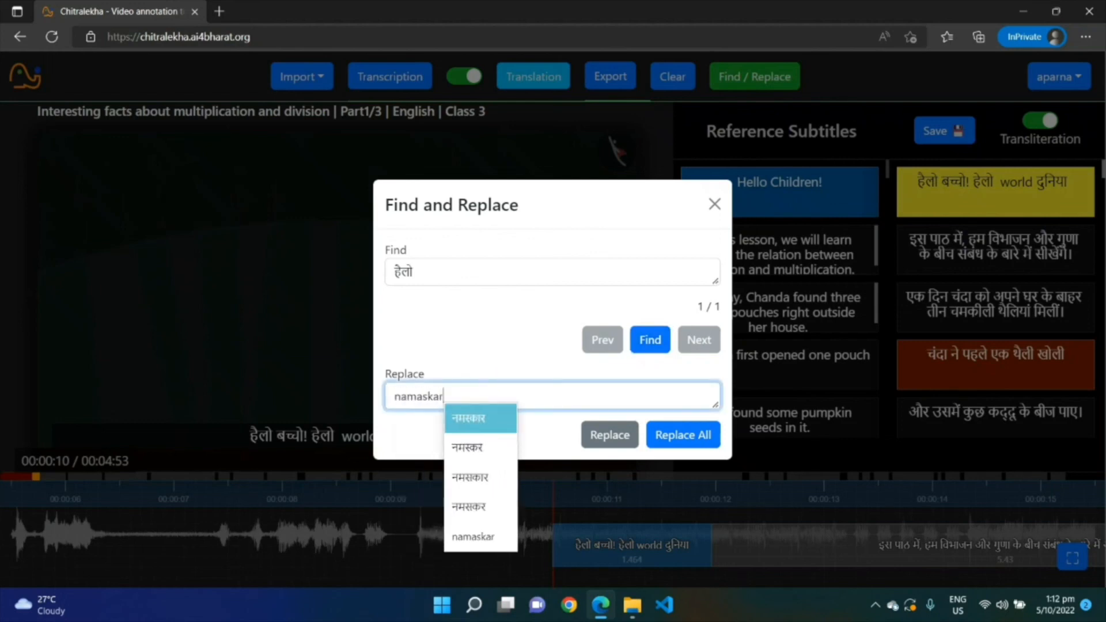
pyautogui.click(483, 424)
pyautogui.click(622, 433)
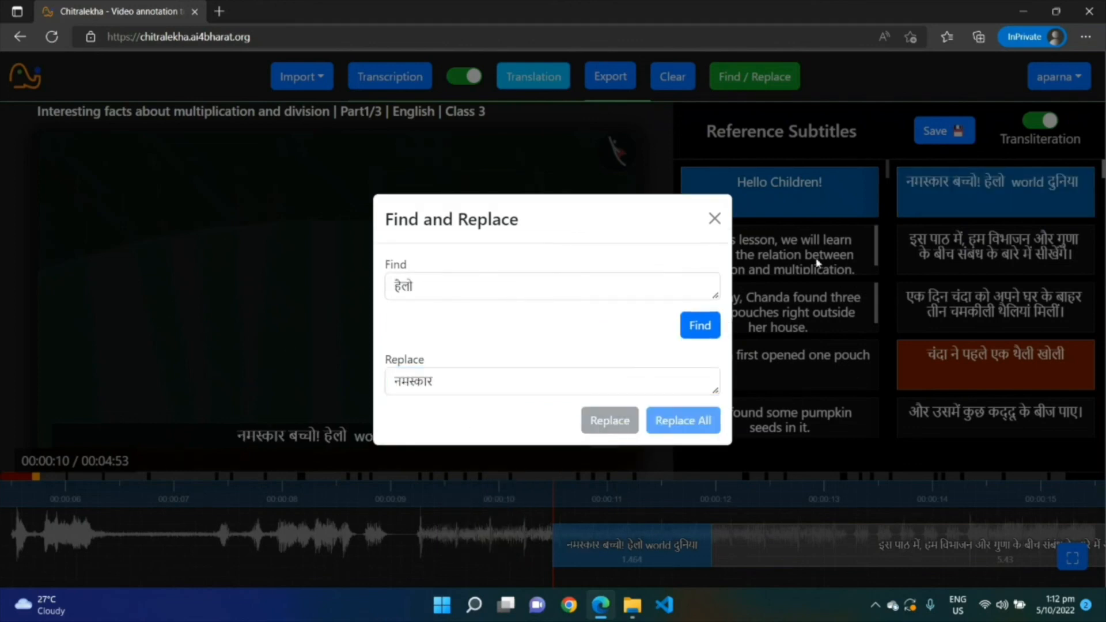
pyautogui.click(714, 219)
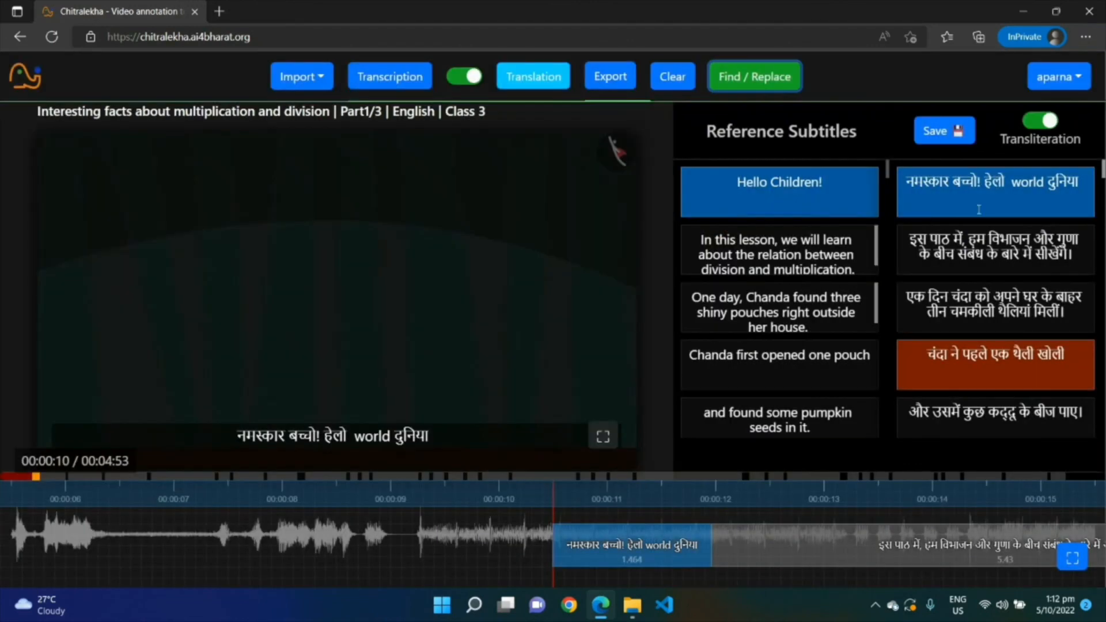
# Save the edited Hindi translation
pyautogui.scroll(-2, 1031, 231)
pyautogui.scroll(2, 1032, 322)
pyautogui.click(940, 141)
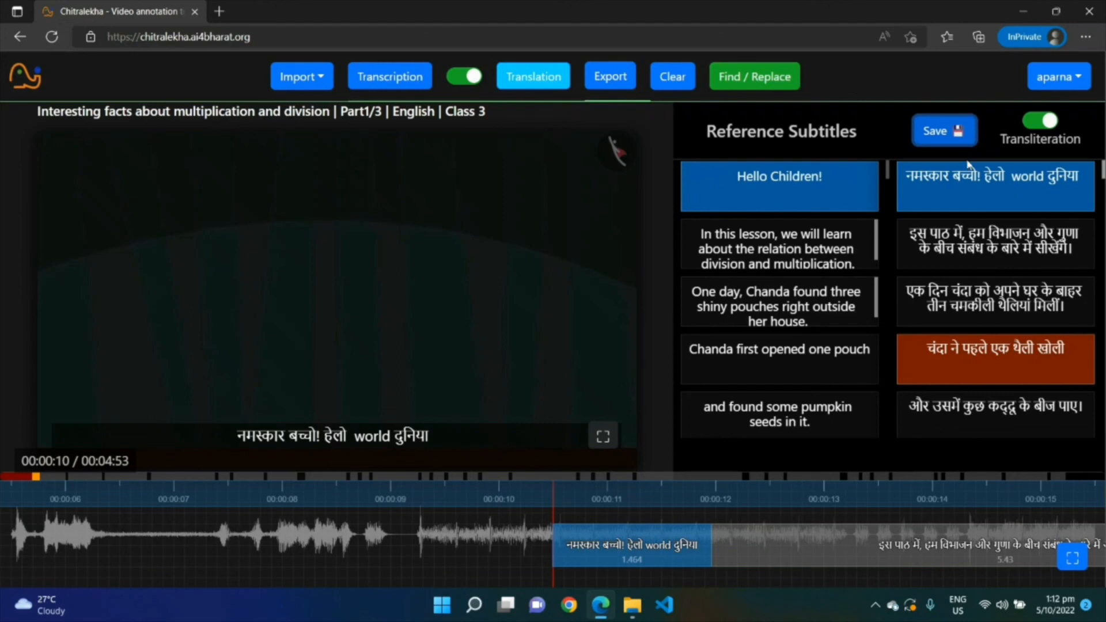
pyautogui.click(1029, 184)
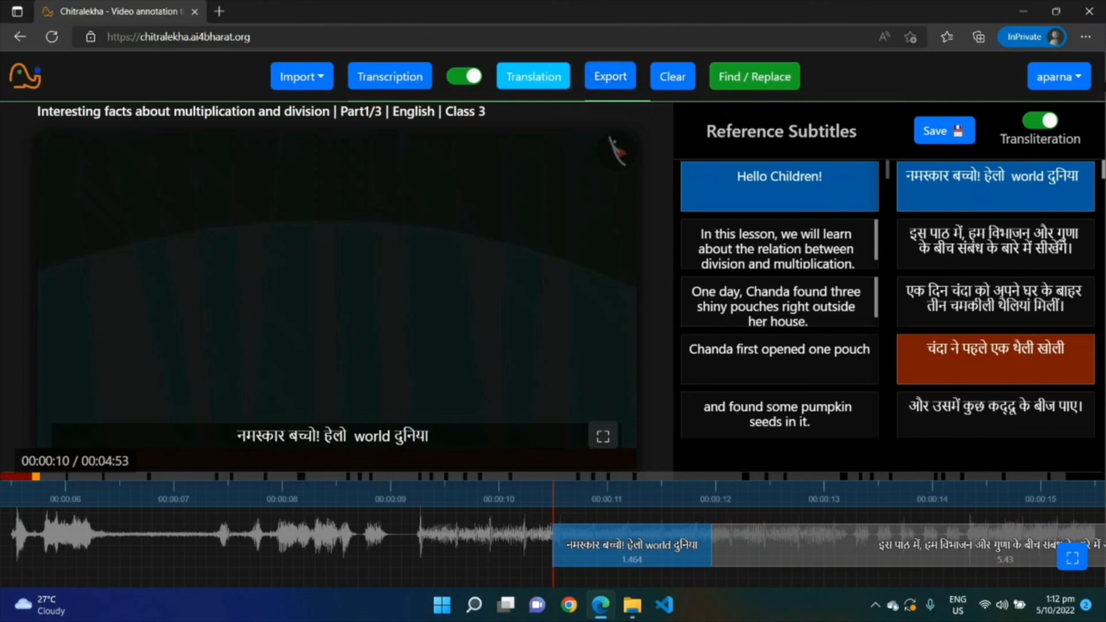
# Clear the workspace and import the lesson video again from its pasted YouTube link
pyautogui.click(672, 78)
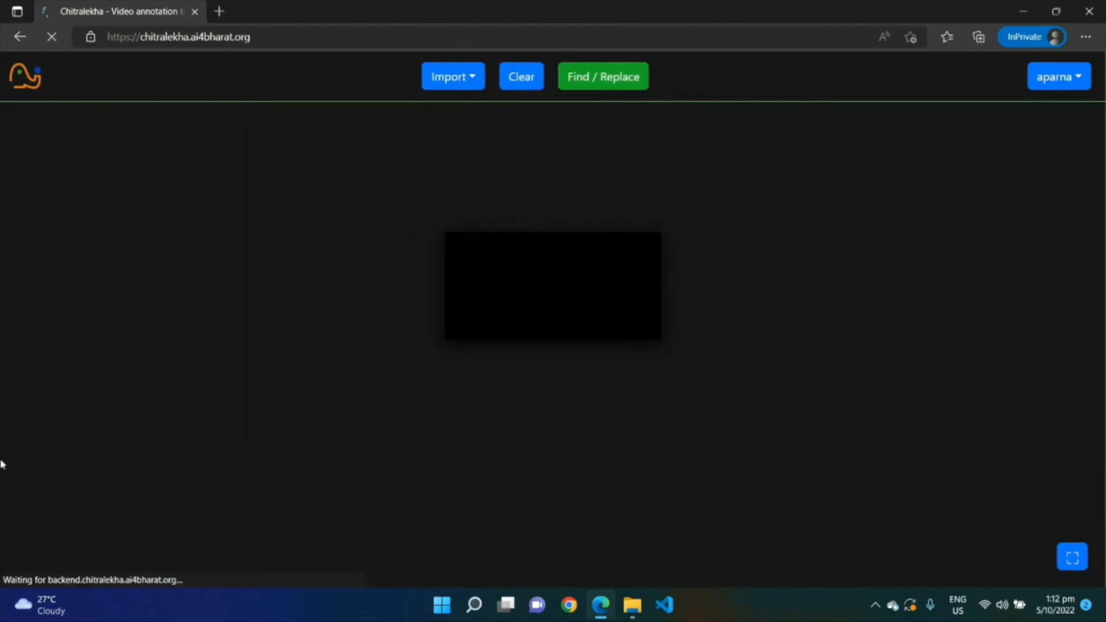
pyautogui.click(461, 77)
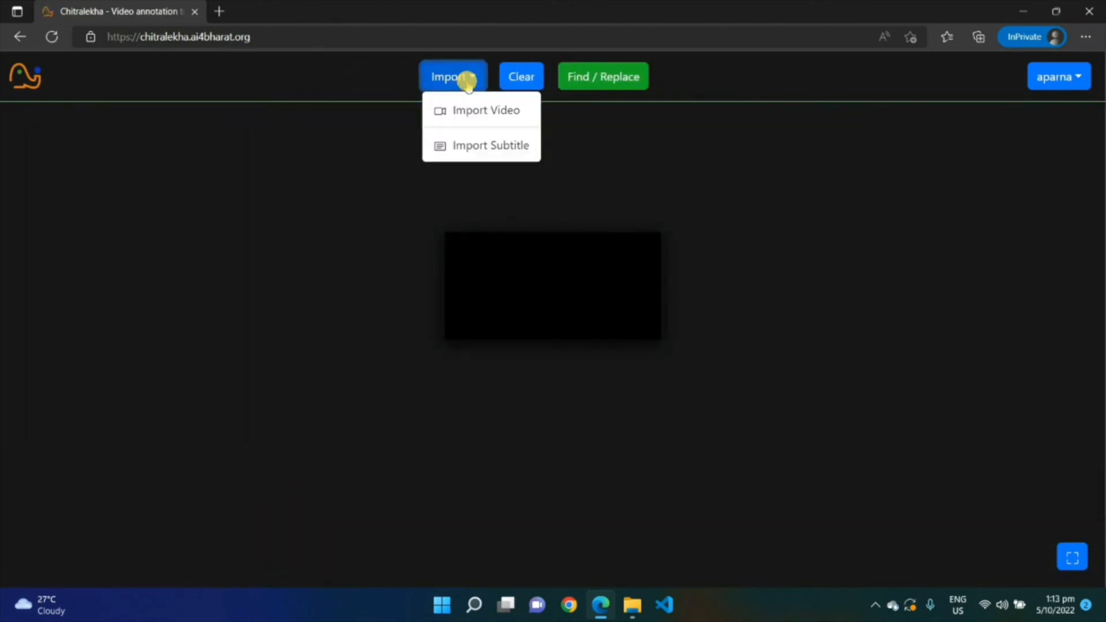
pyautogui.click(479, 115)
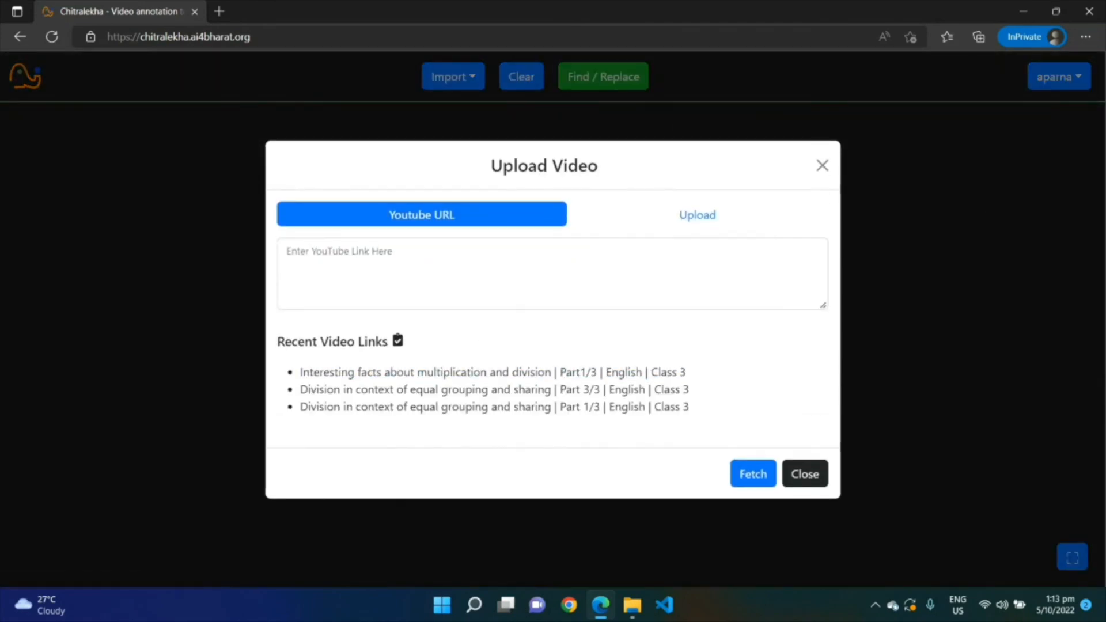
pyautogui.click(404, 268)
pyautogui.write('https://www.youtube.com/watch?v=XPfRp-dTwAU')
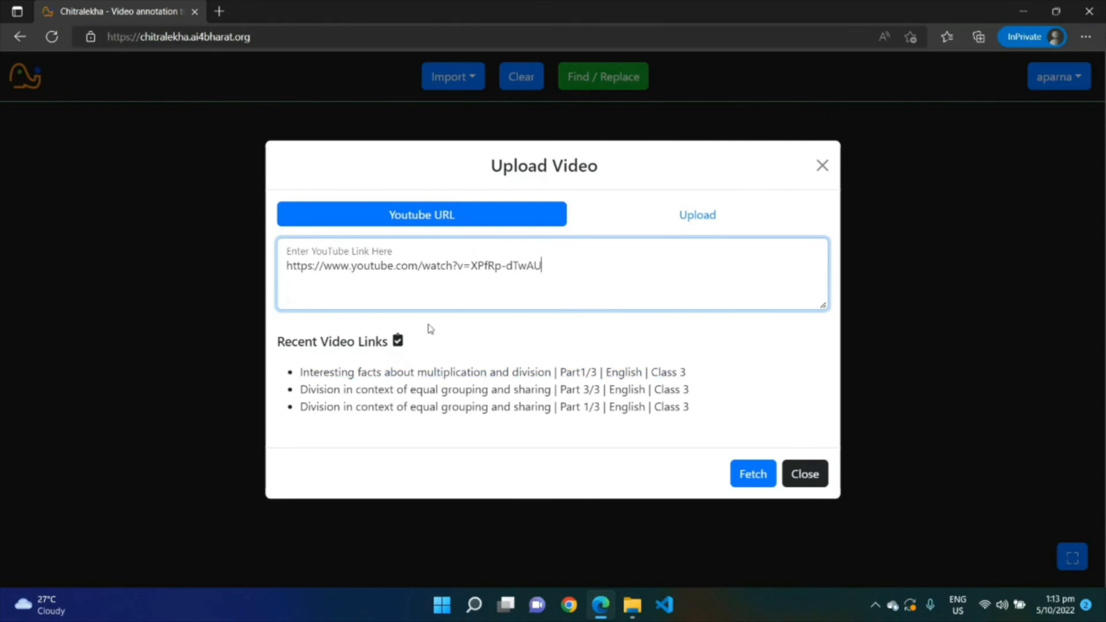
pyautogui.click(745, 473)
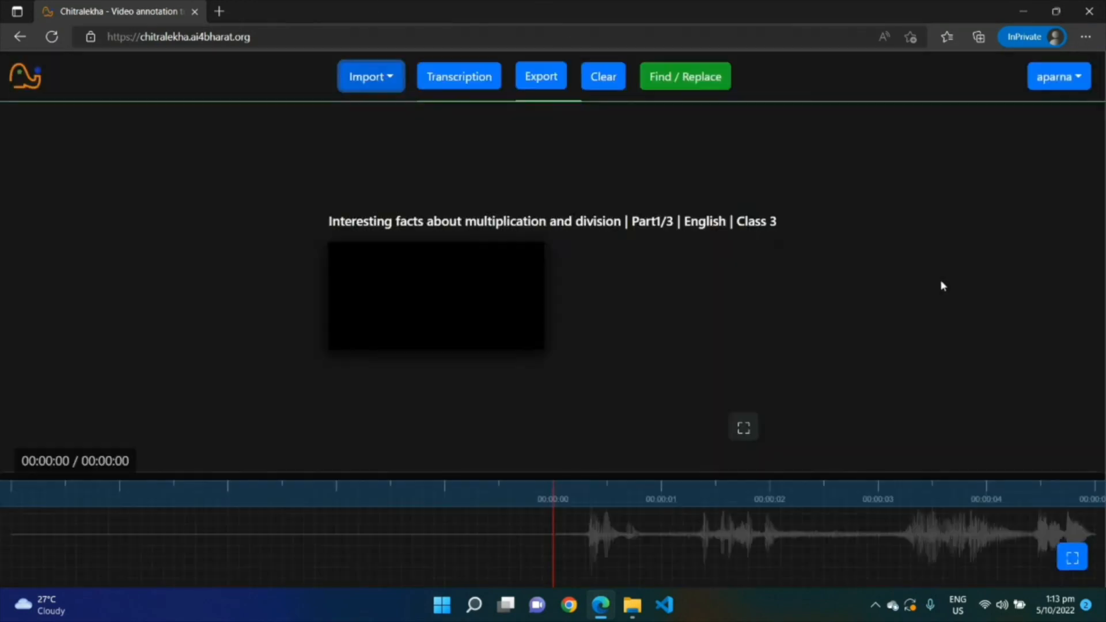
# Transcribe the video using the Custom transcript source
pyautogui.click(463, 80)
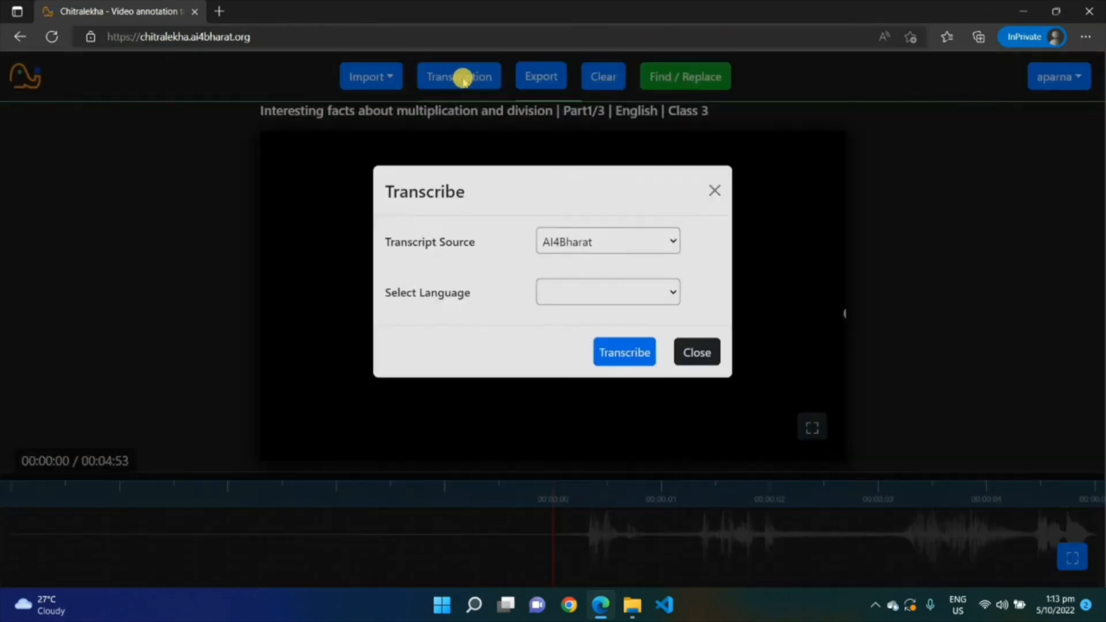
pyautogui.click(558, 260)
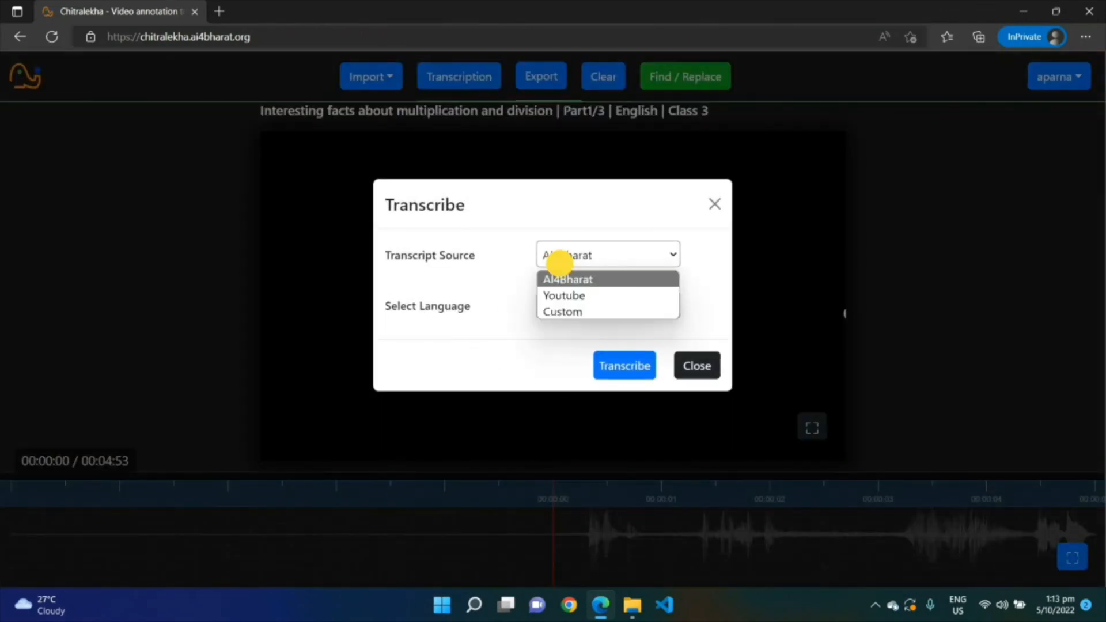
pyautogui.click(581, 313)
pyautogui.click(628, 365)
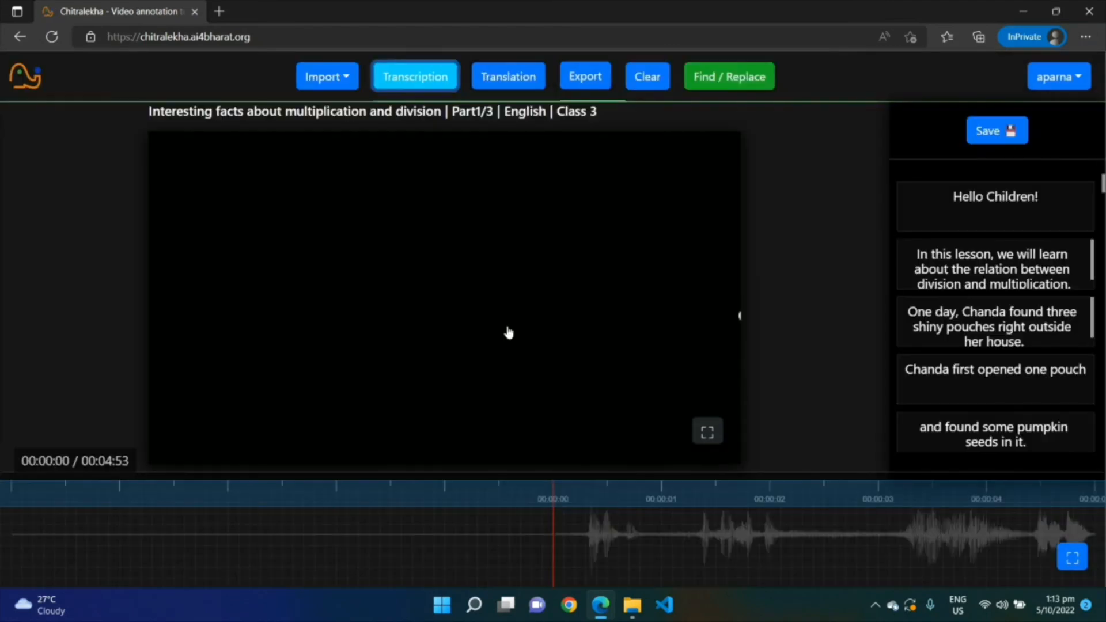
# Import the English subtitle file 1664946466086.srt from Downloads as the transcript
pyautogui.click(327, 85)
pyautogui.click(356, 144)
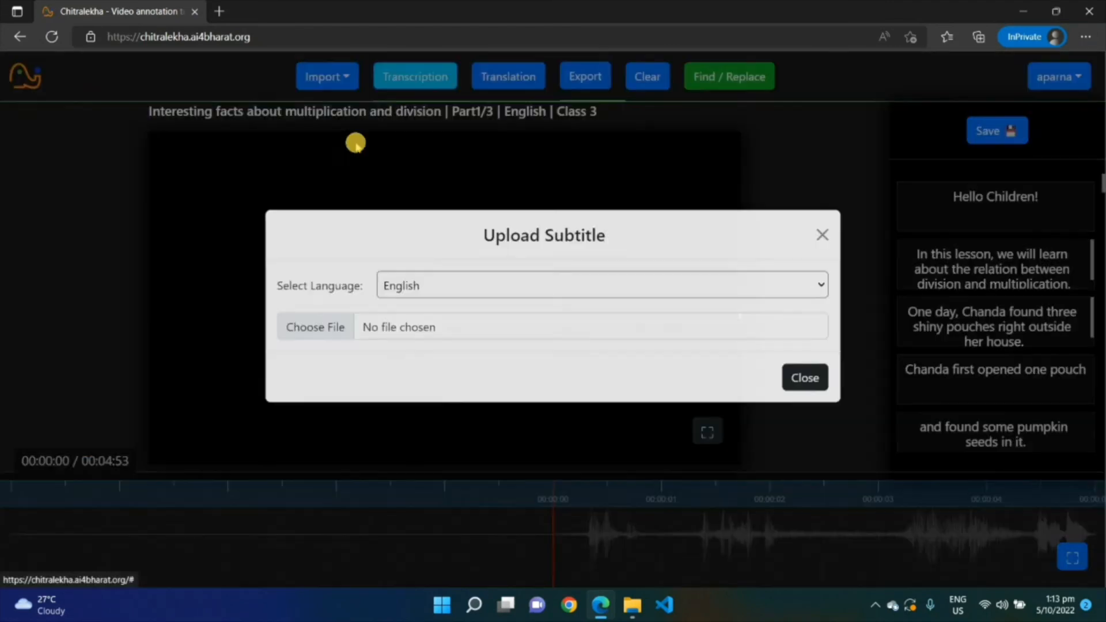
pyautogui.click(317, 340)
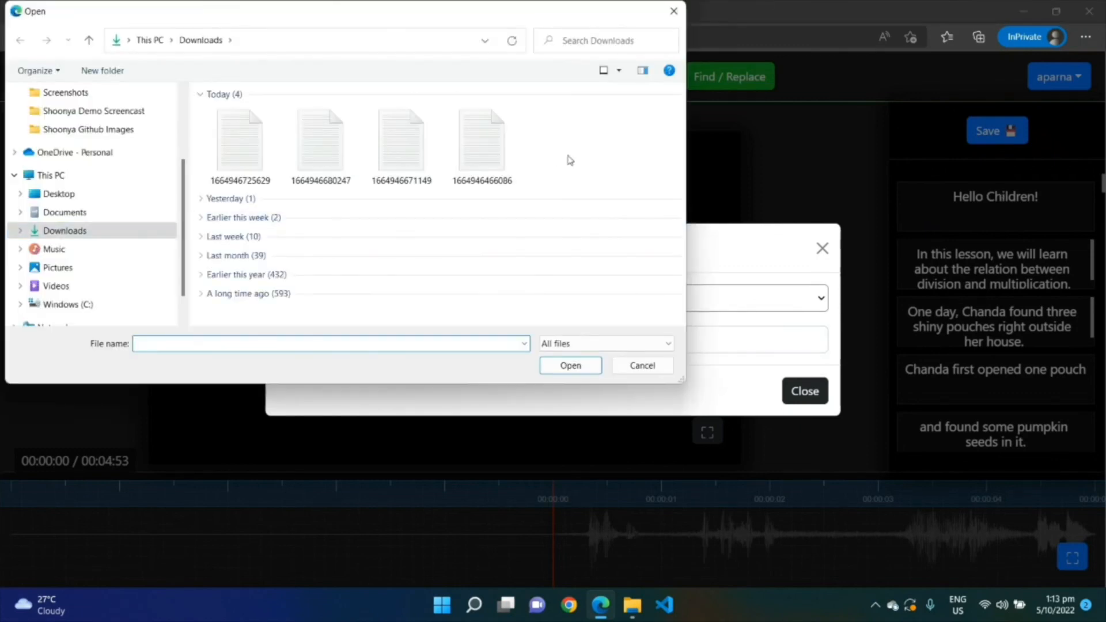
pyautogui.click(475, 143)
pyautogui.doubleClick(476, 143)
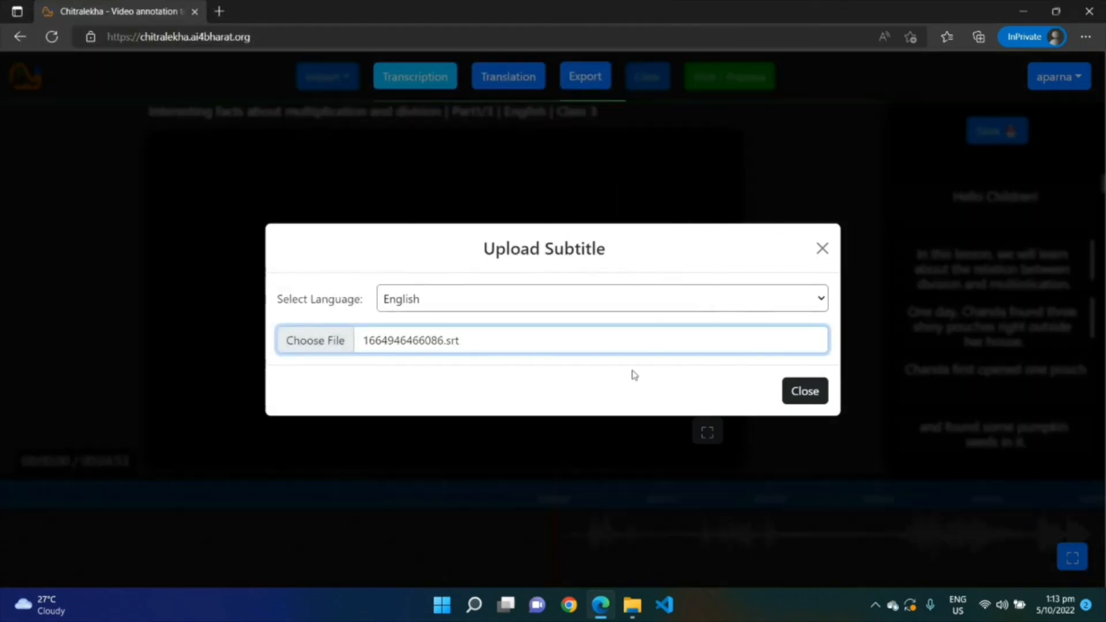
pyautogui.click(814, 391)
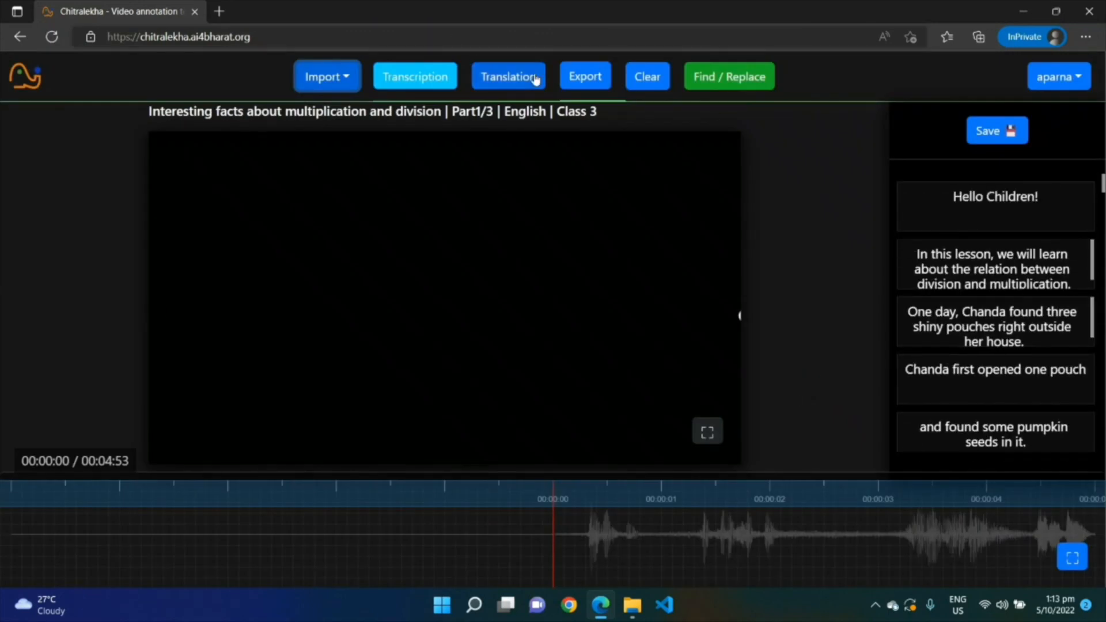
# Translate the imported subtitles into Hindi
pyautogui.click(536, 80)
pyautogui.click(576, 255)
pyautogui.click(517, 277)
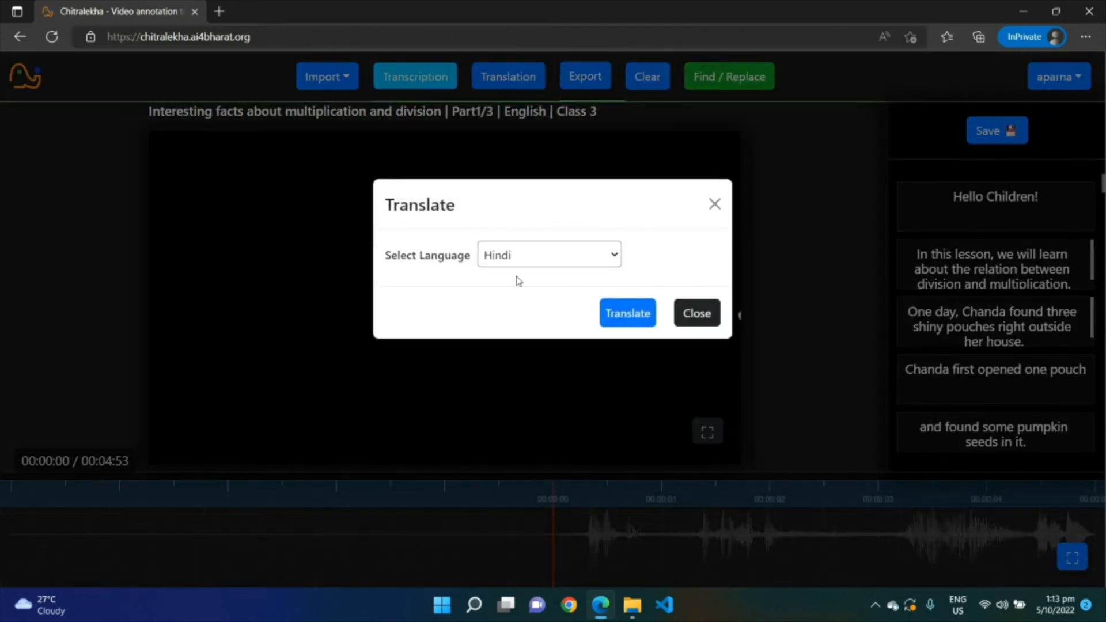
pyautogui.click(622, 314)
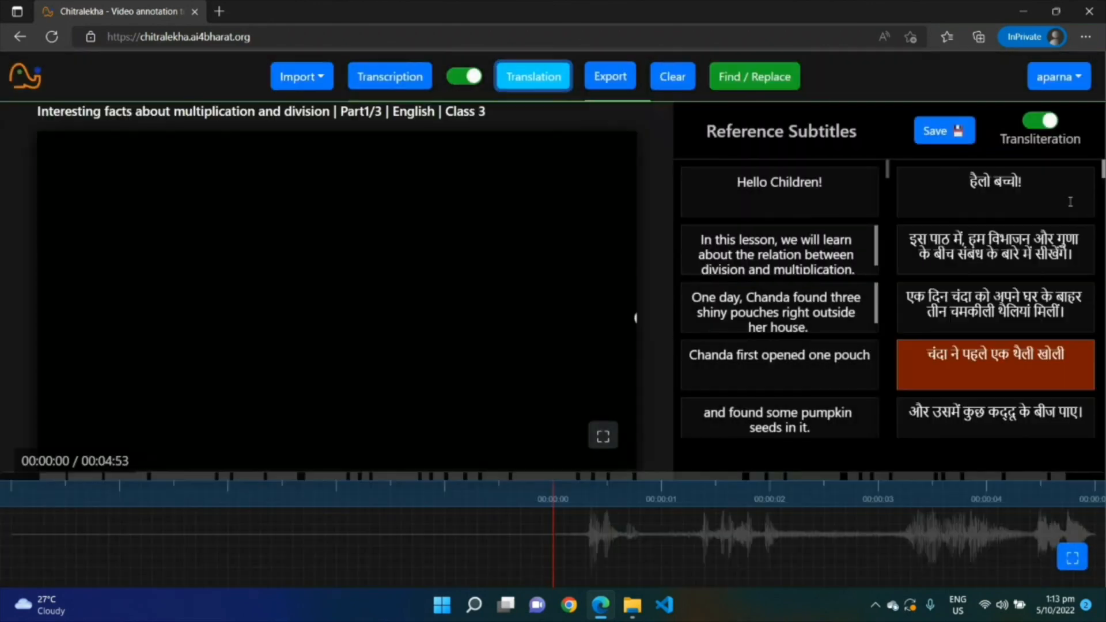
# Jump to the first translated subtitle and start importing another file
pyautogui.click(1023, 183)
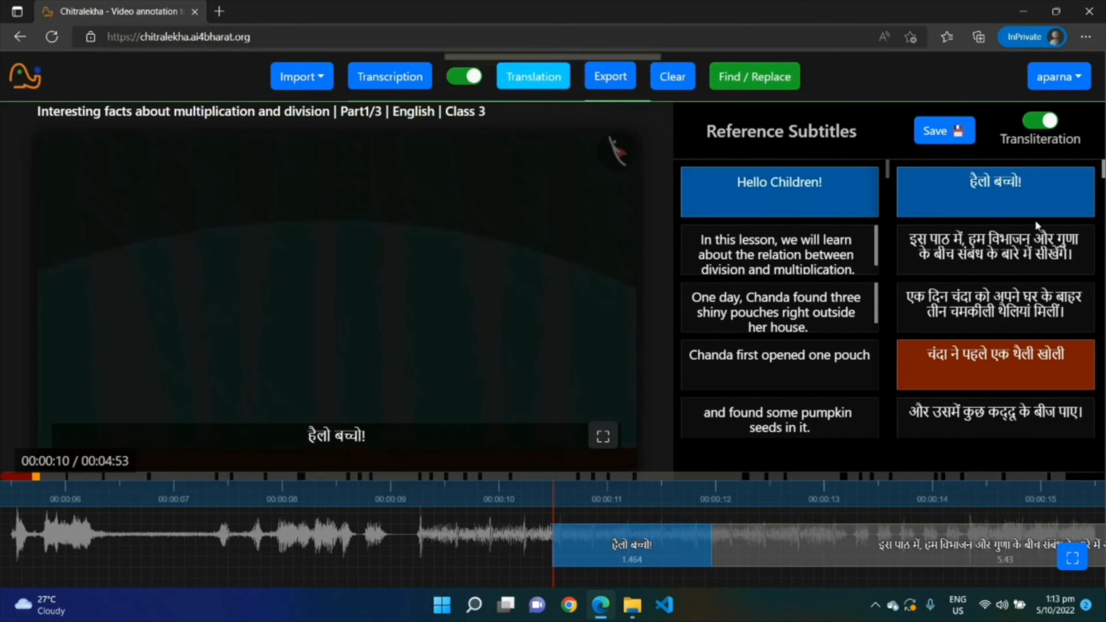
pyautogui.click(303, 74)
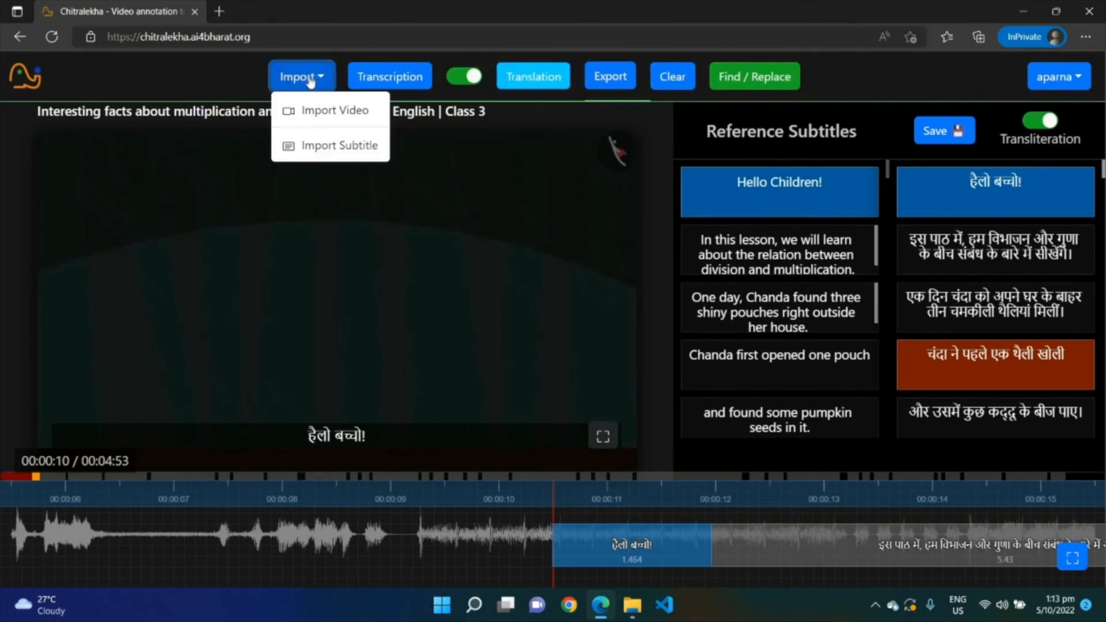